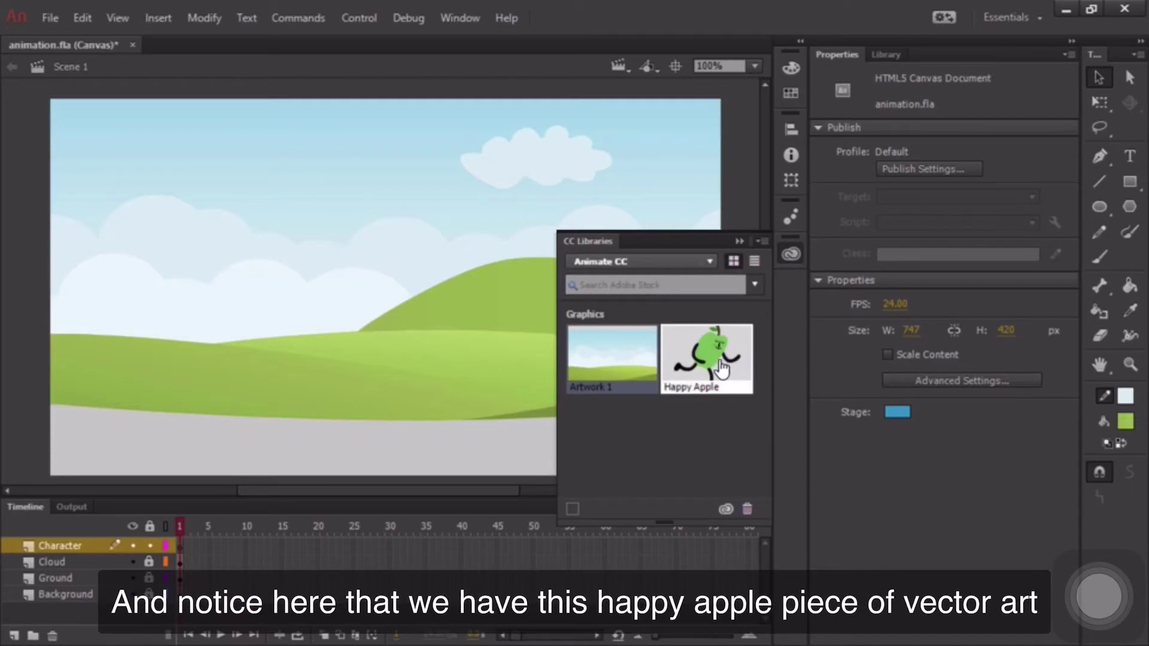
Import the Happy Apple library graphic as a single Animate layer and place it on the grey ground at about X 67, Y 170.
mouse_move(698, 372)
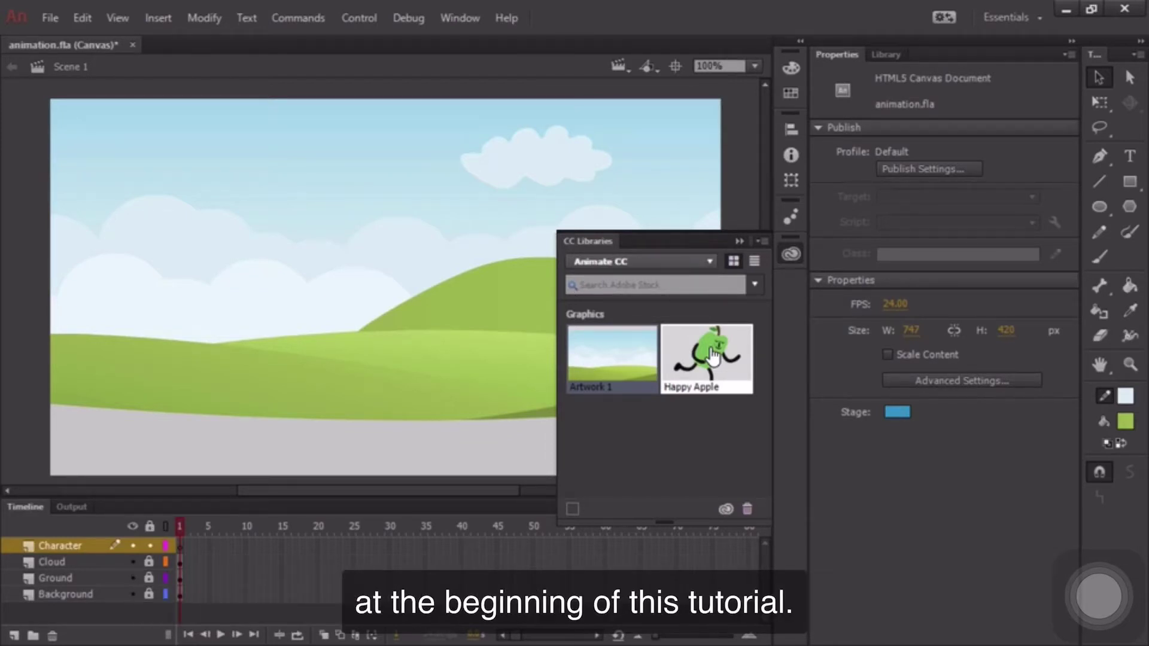
left_click_drag(712, 356, 165, 260)
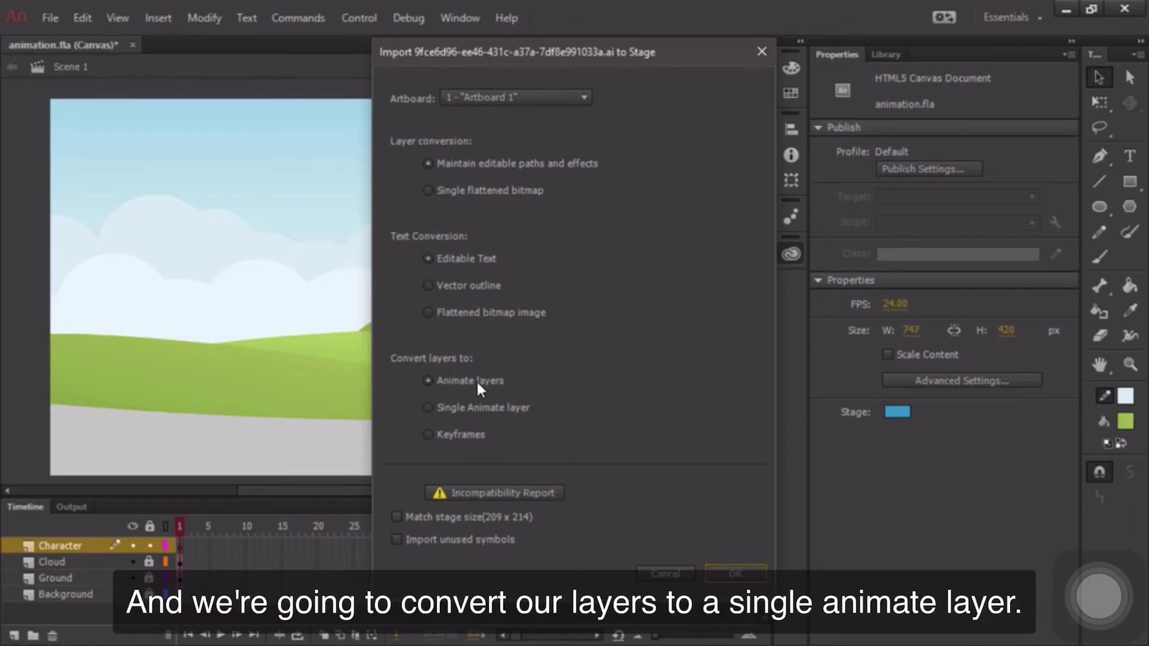
left_click(432, 407)
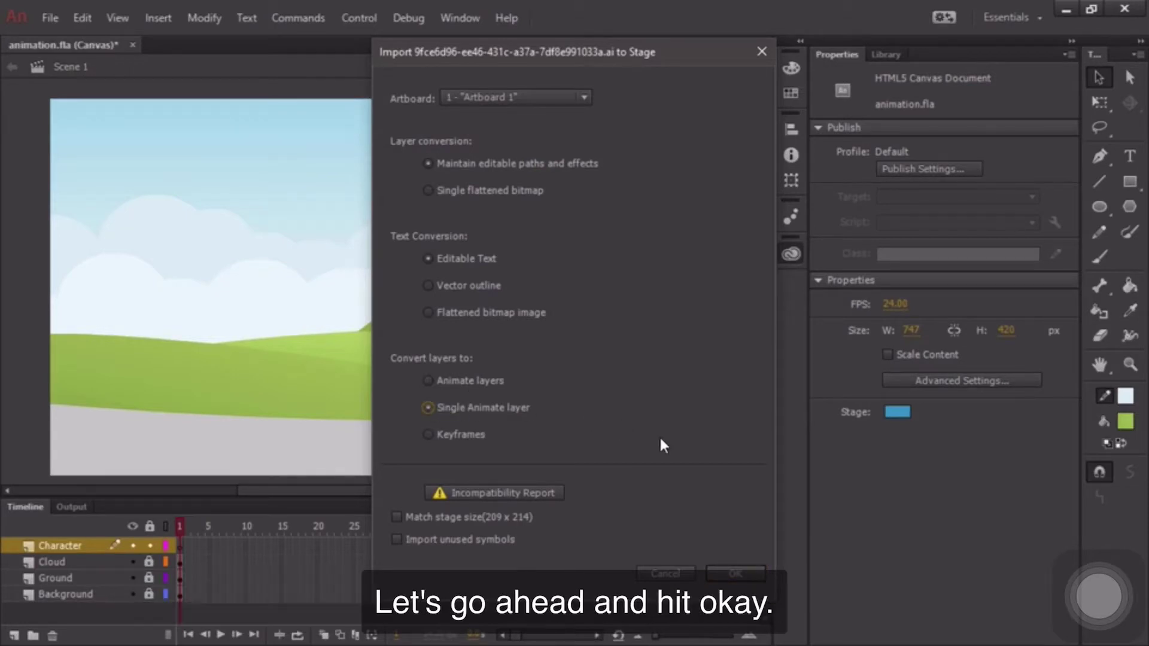
left_click(739, 577)
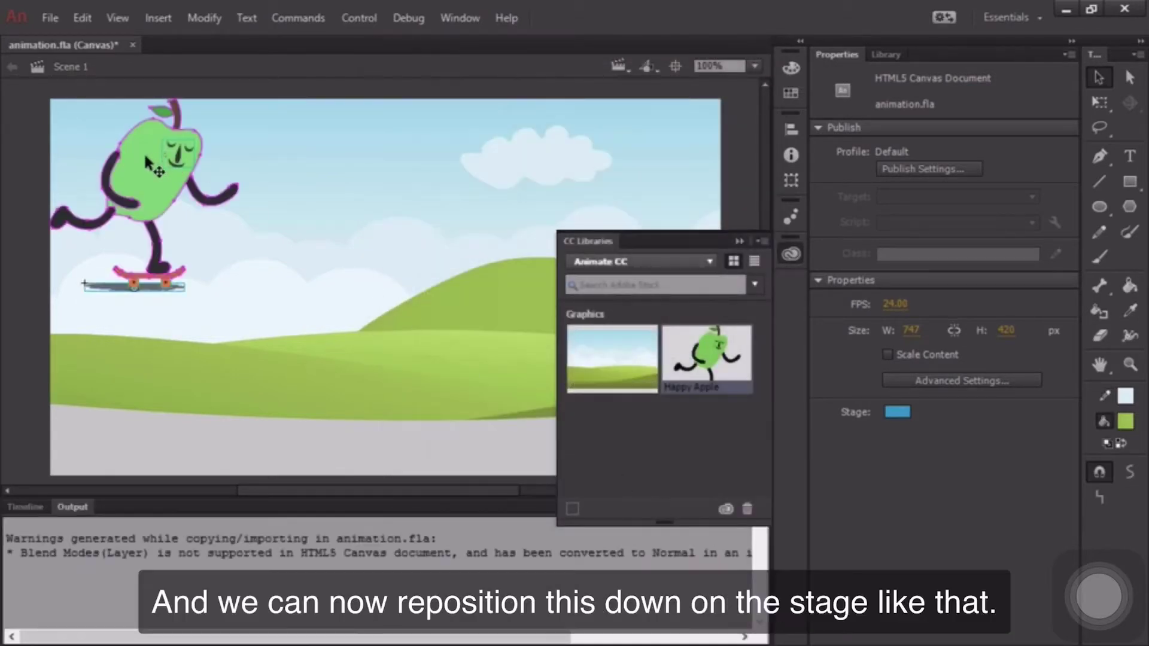
left_click_drag(153, 169, 204, 335)
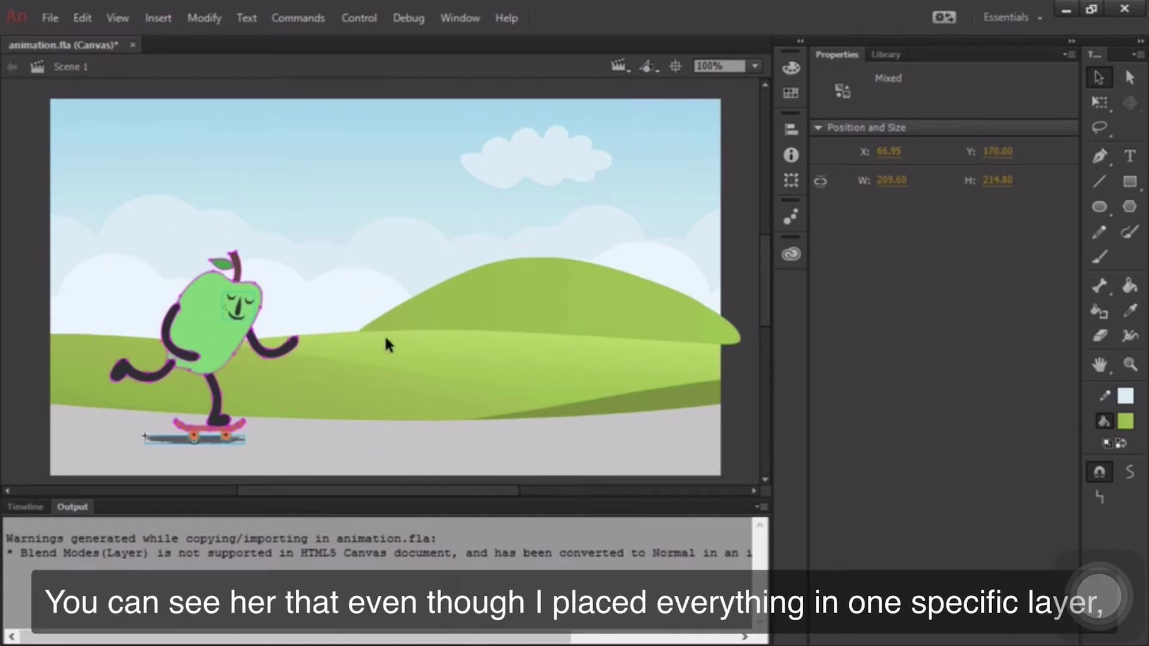
Rename the imported apple artwork's layer in the timeline to Character.
left_click(22, 506)
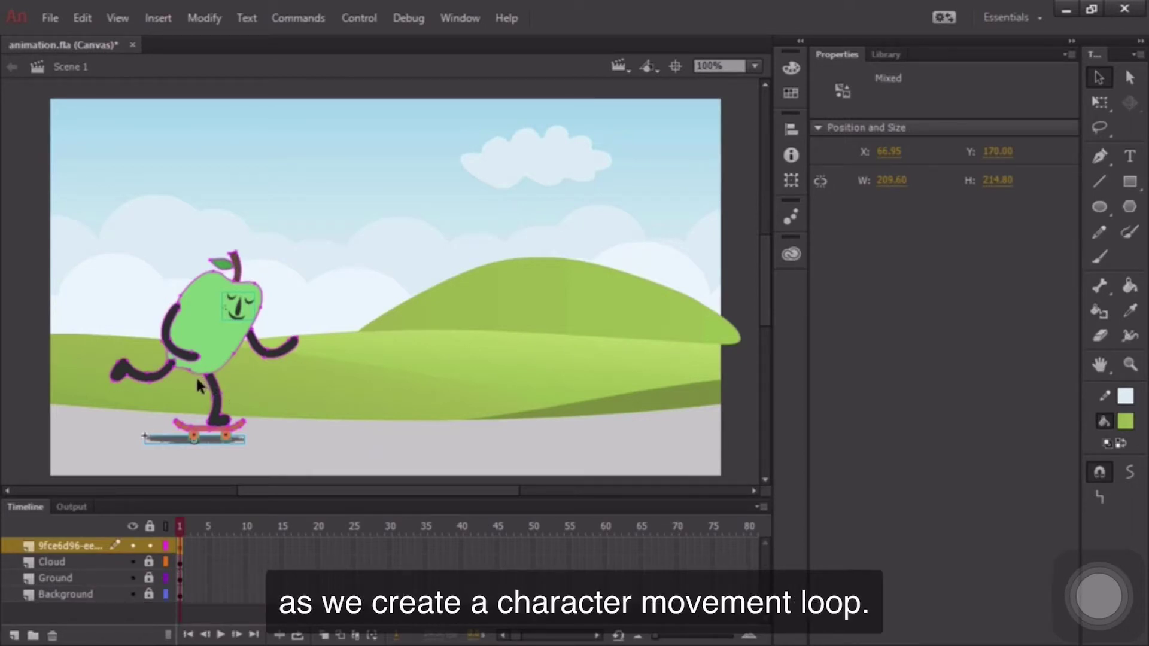
left_click(74, 547)
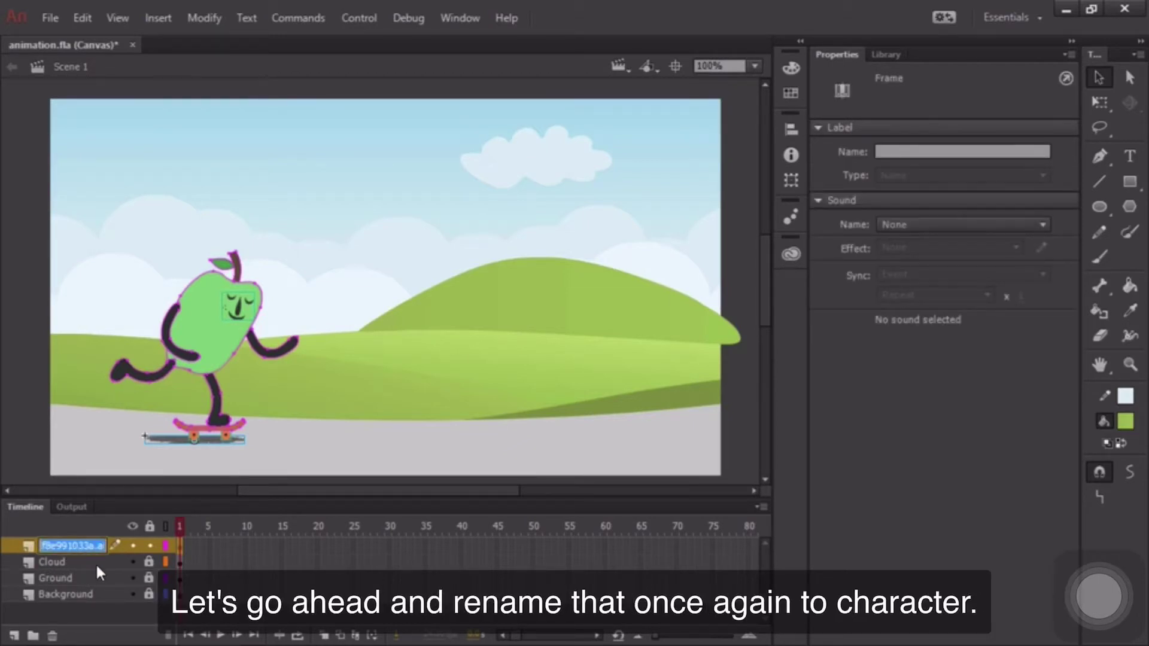
type("Character")
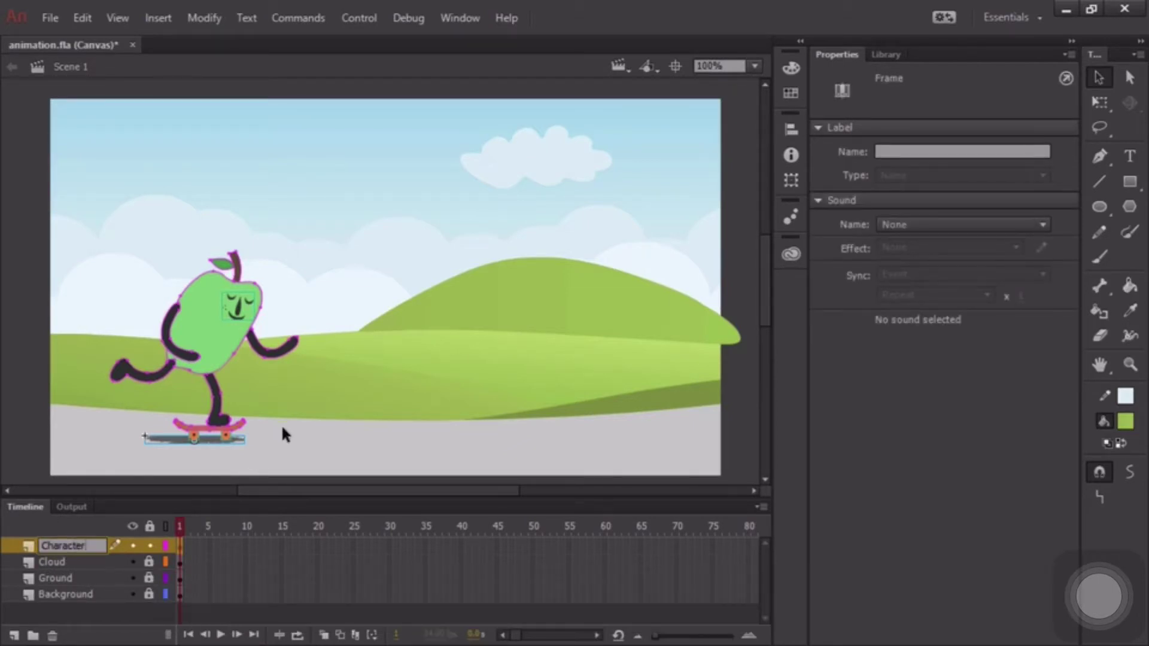
left_click(281, 423)
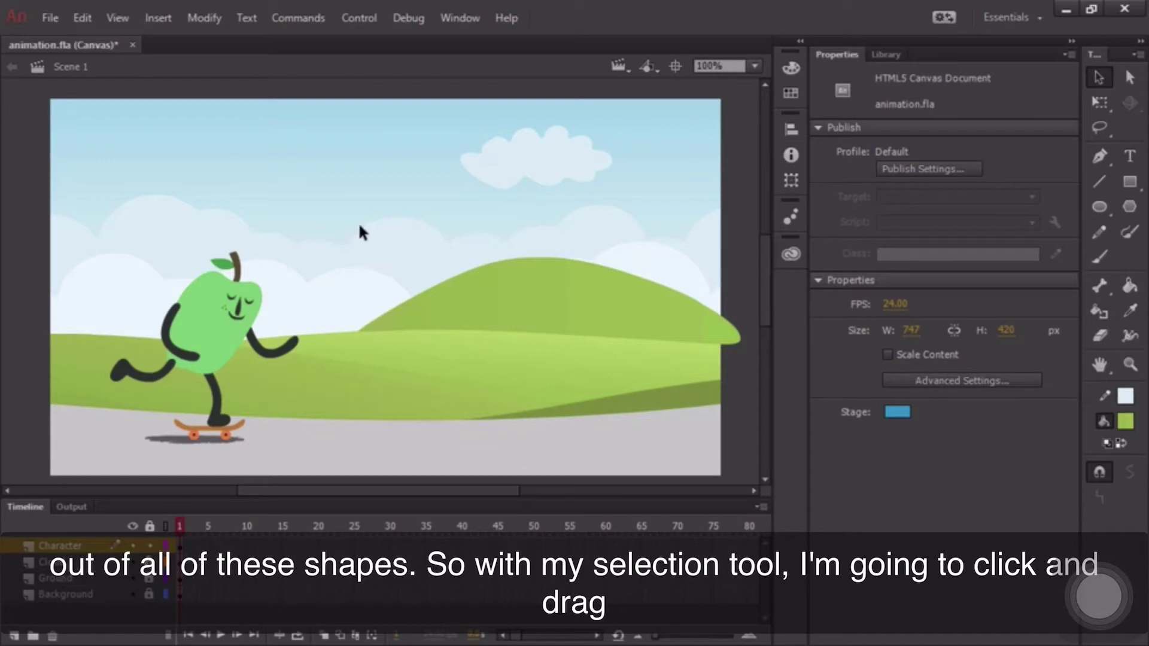
Convert all of the apple figure's shapes into one movie clip symbol named Character.
left_click_drag(361, 228, 66, 472)
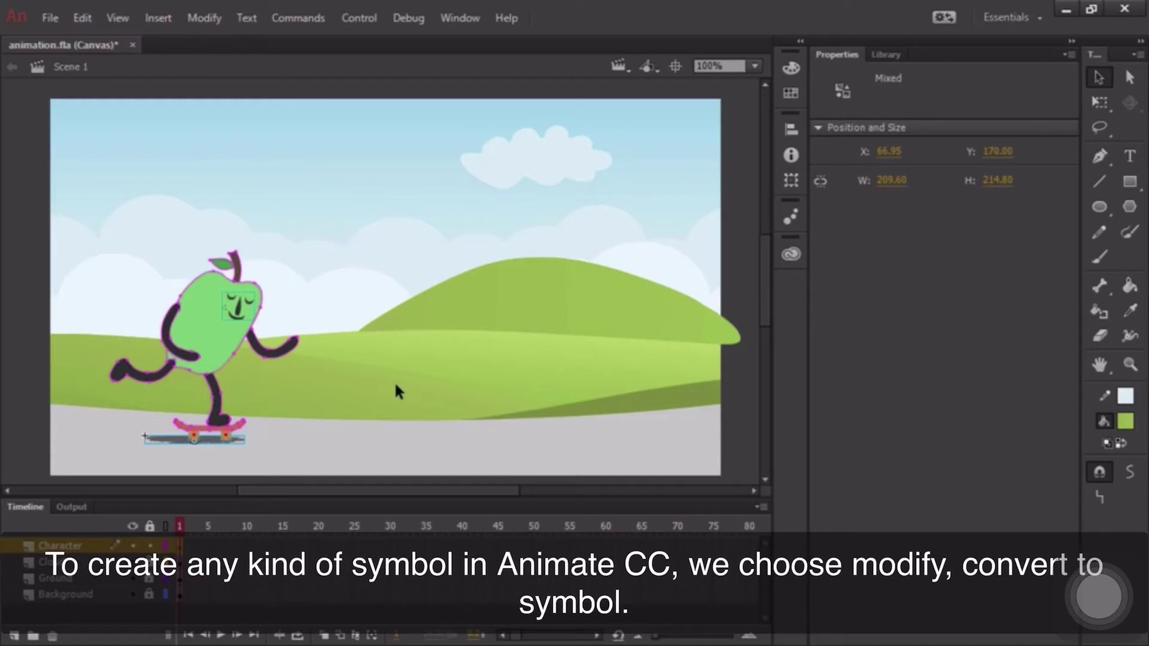
left_click(203, 16)
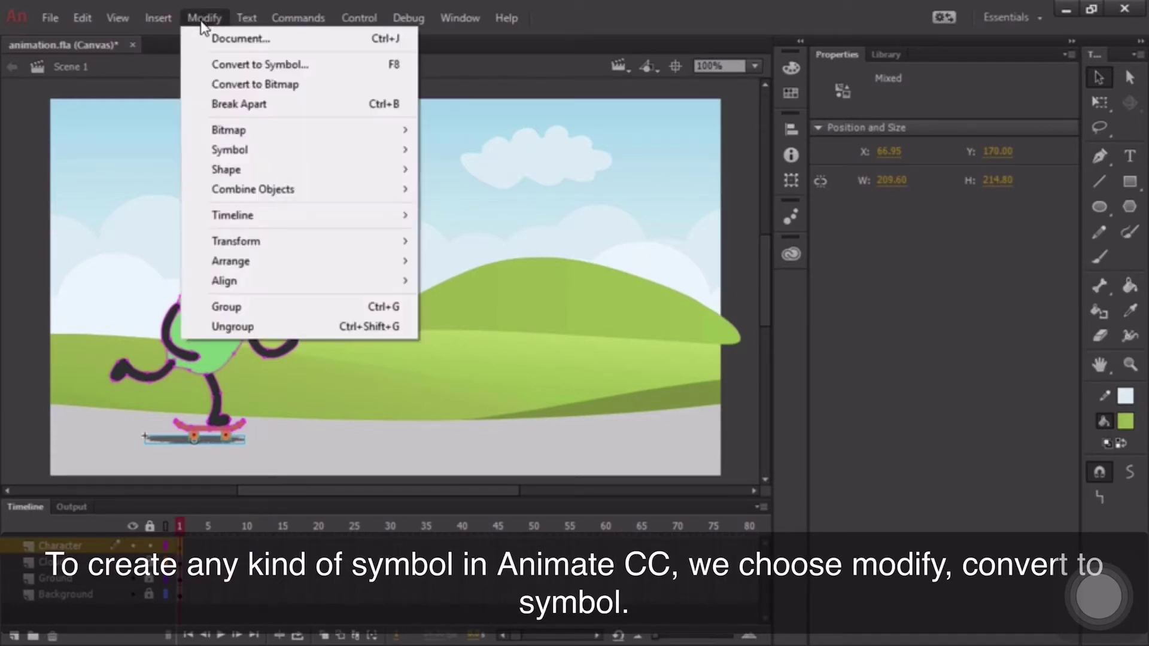
left_click(328, 68)
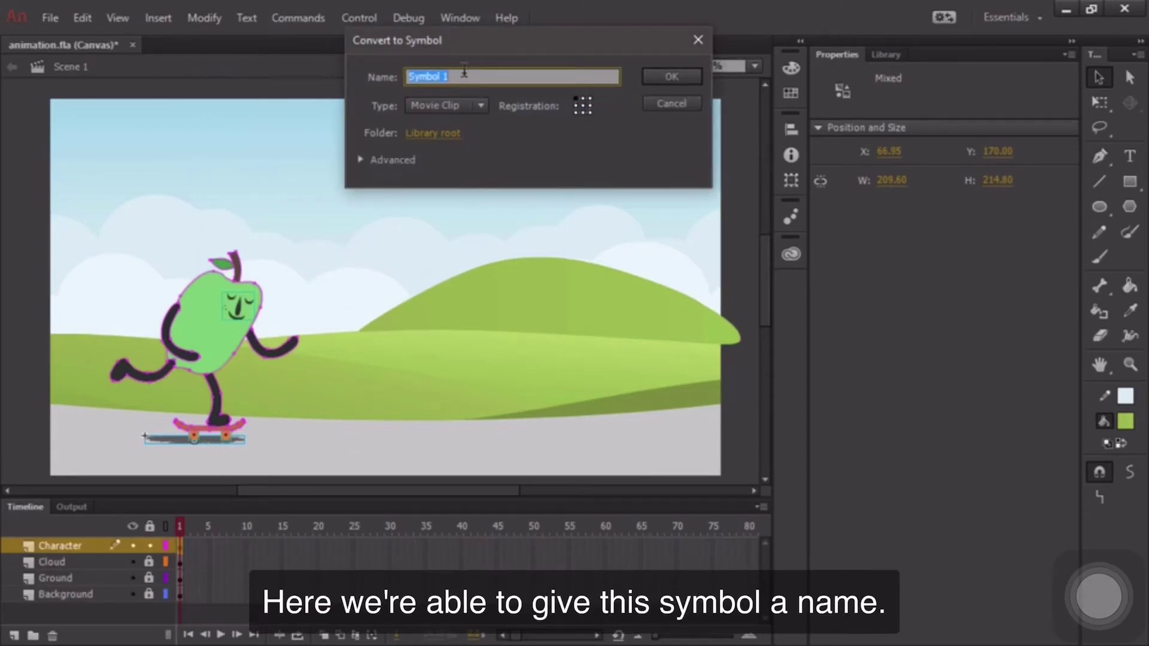
type("Character")
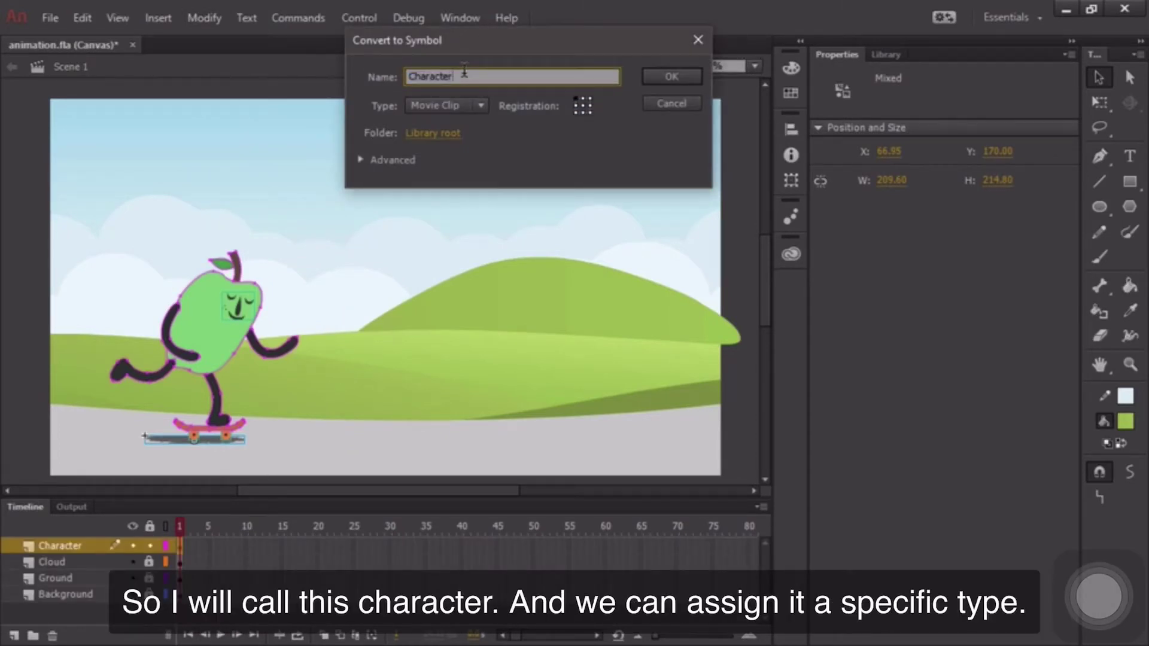
left_click(480, 107)
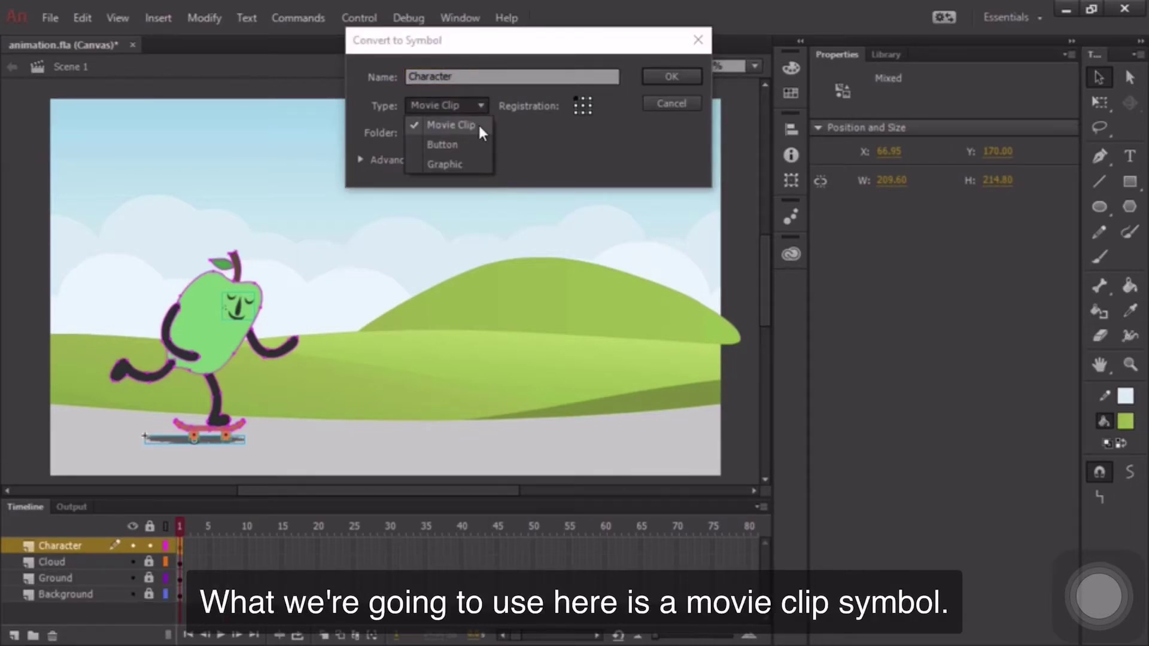
left_click(474, 126)
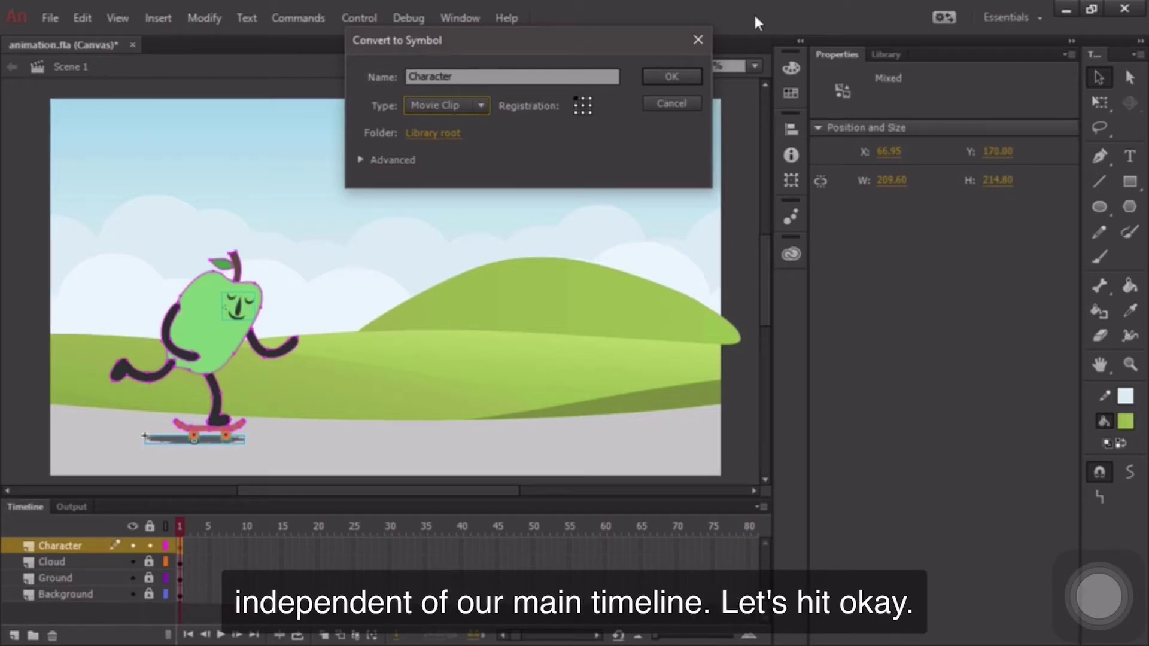
left_click(670, 76)
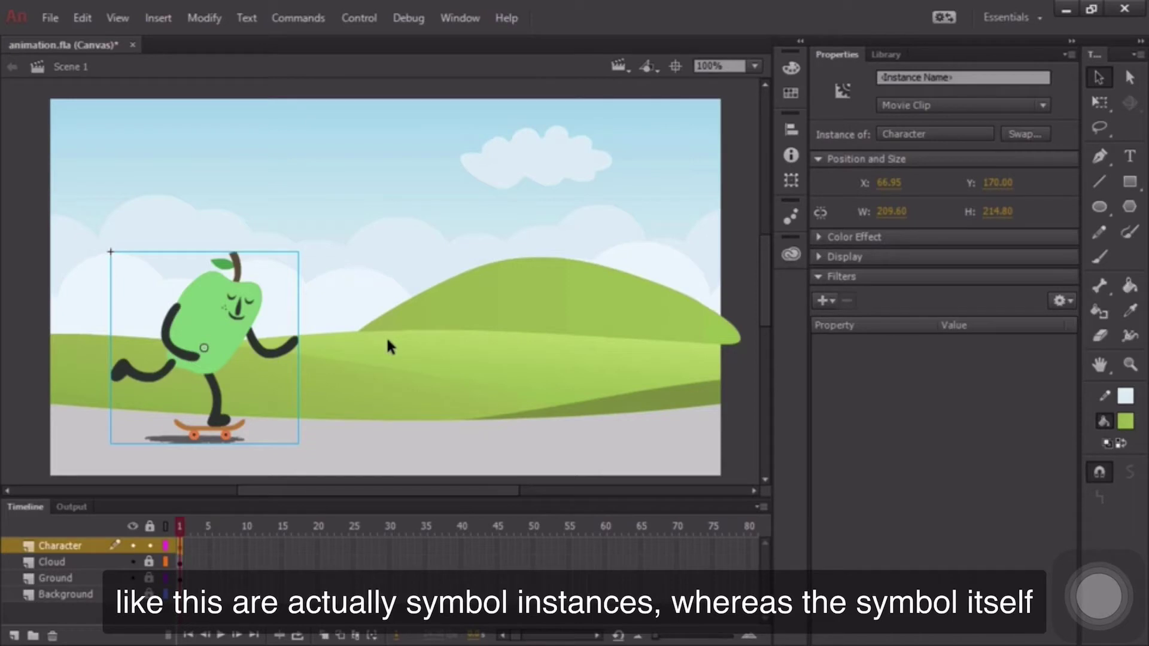
Check the Character symbol in the library, then open its stage instance for in-place editing and save the document.
left_click(885, 54)
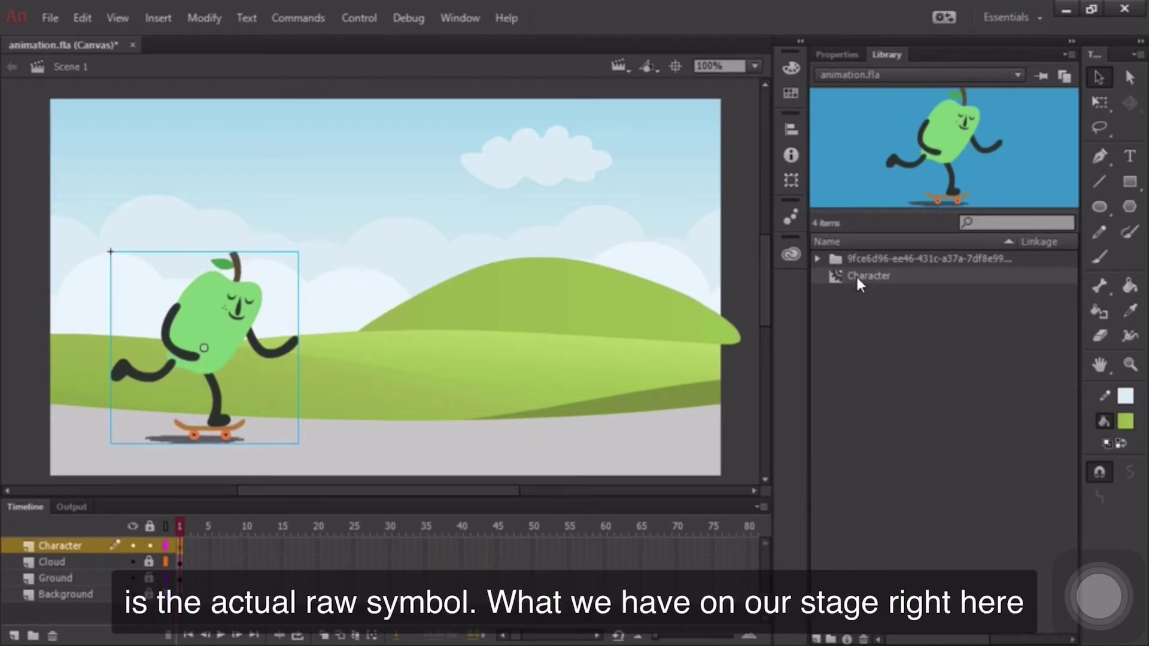
left_click(836, 54)
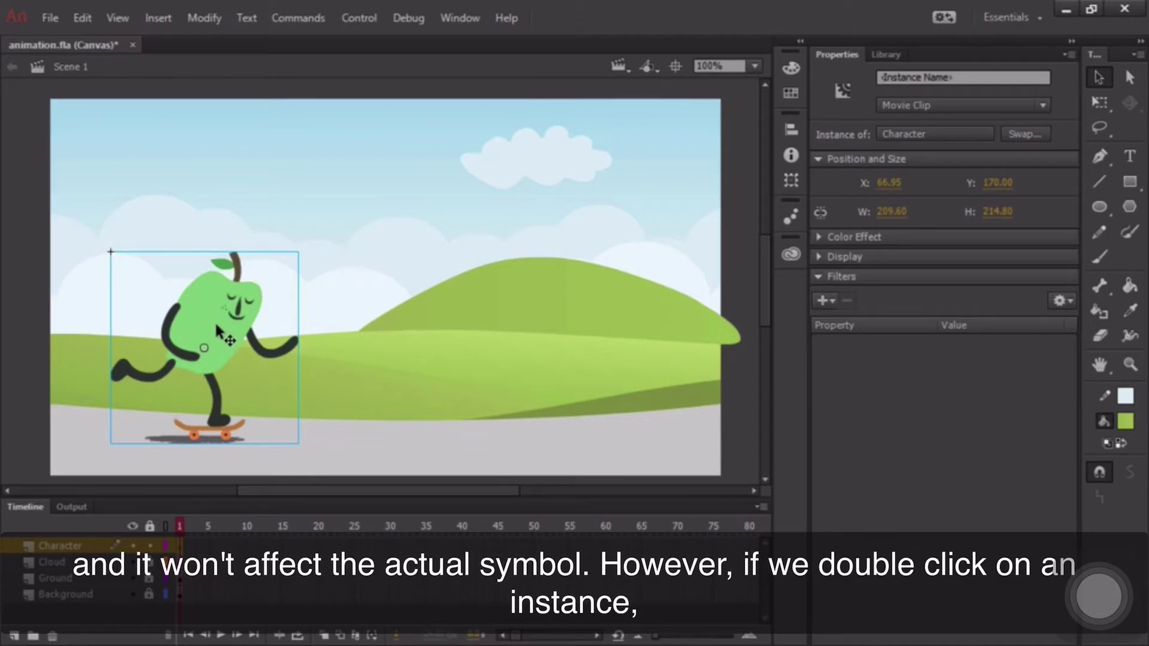
double_click(217, 332)
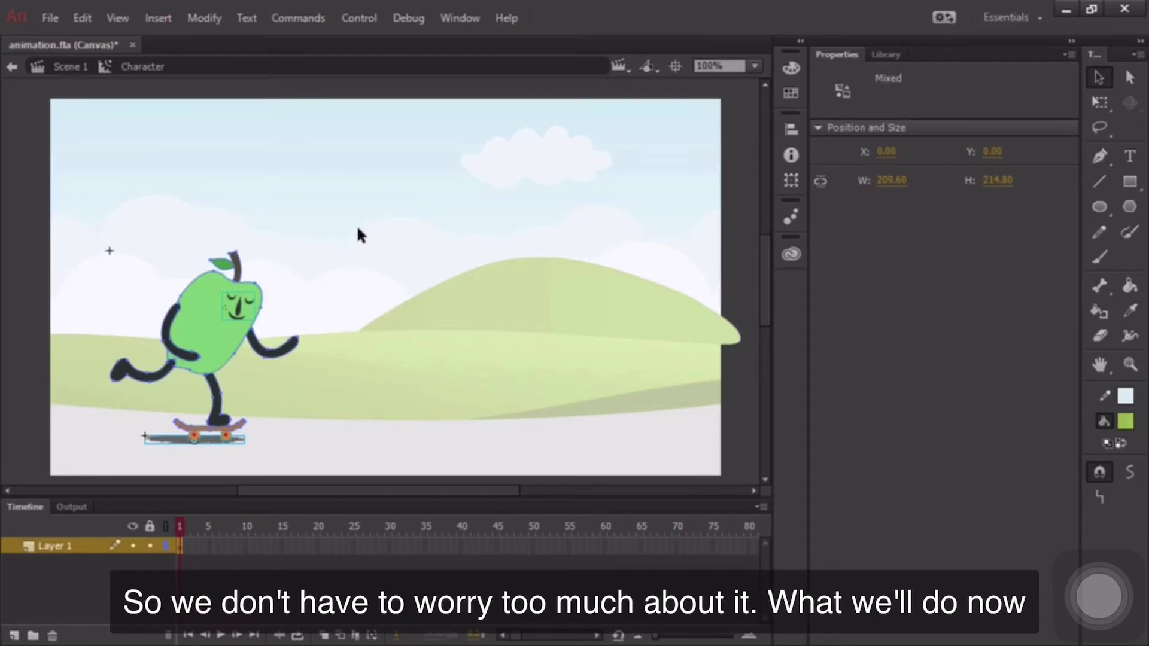
key("ctrl+s")
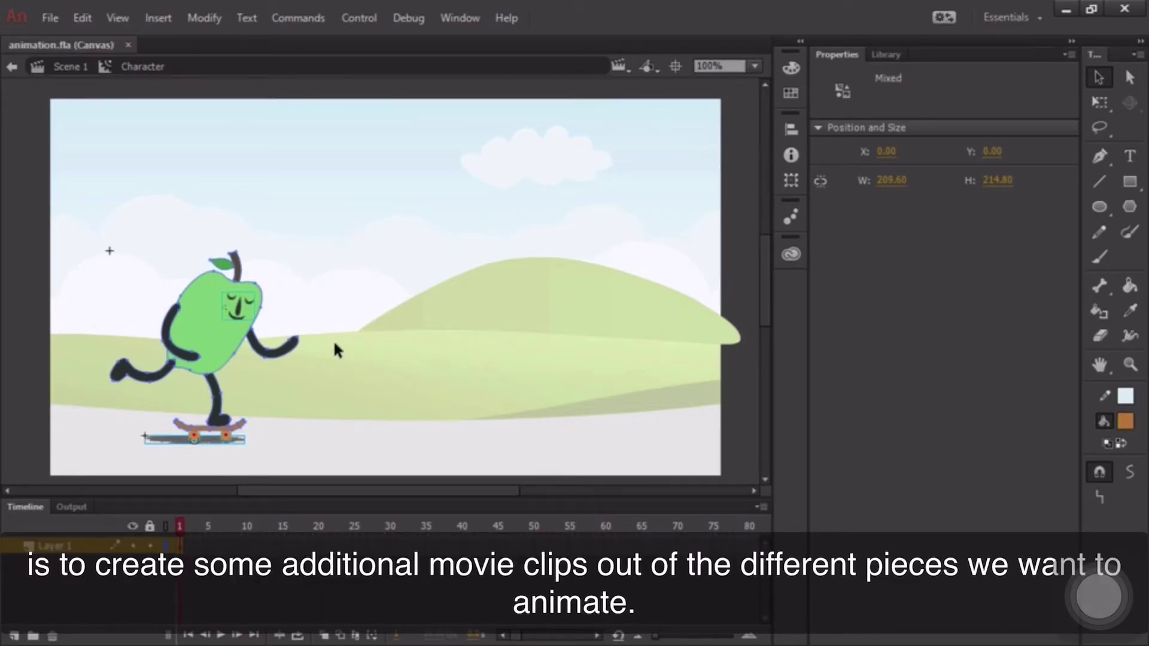
Convert the apple's green body, face, stem and leaf together into a movie clip symbol named Body.
left_click(282, 204)
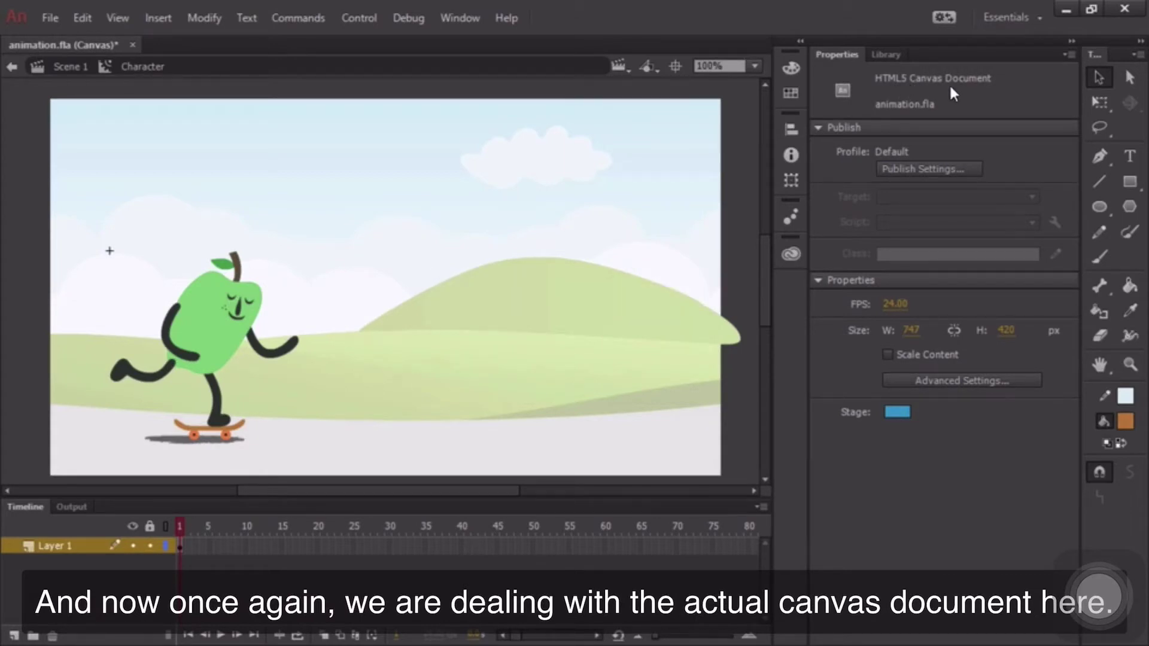
left_click(226, 333)
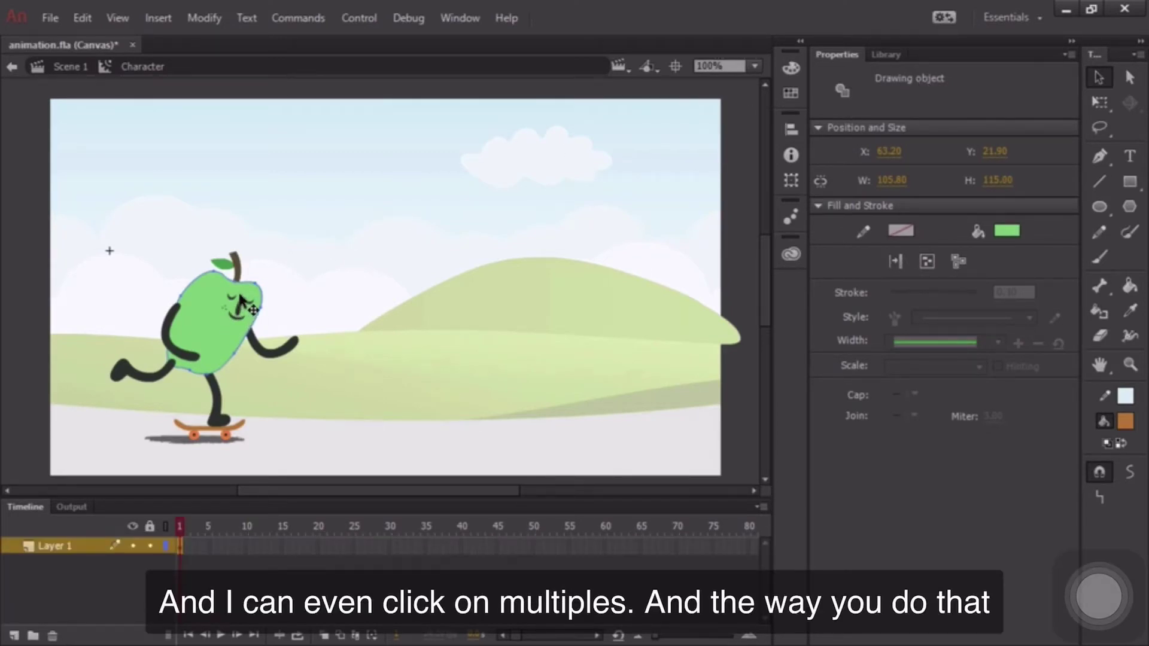
left_click(240, 315, "shift")
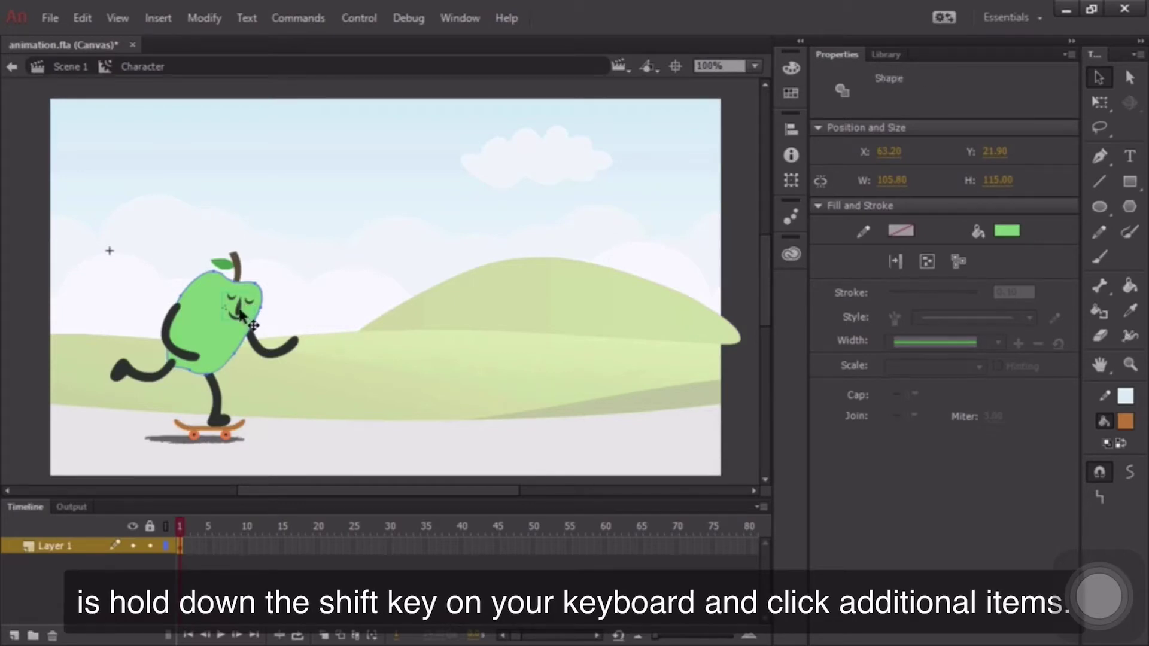
left_click(235, 271, "shift")
left_click(228, 265, "shift")
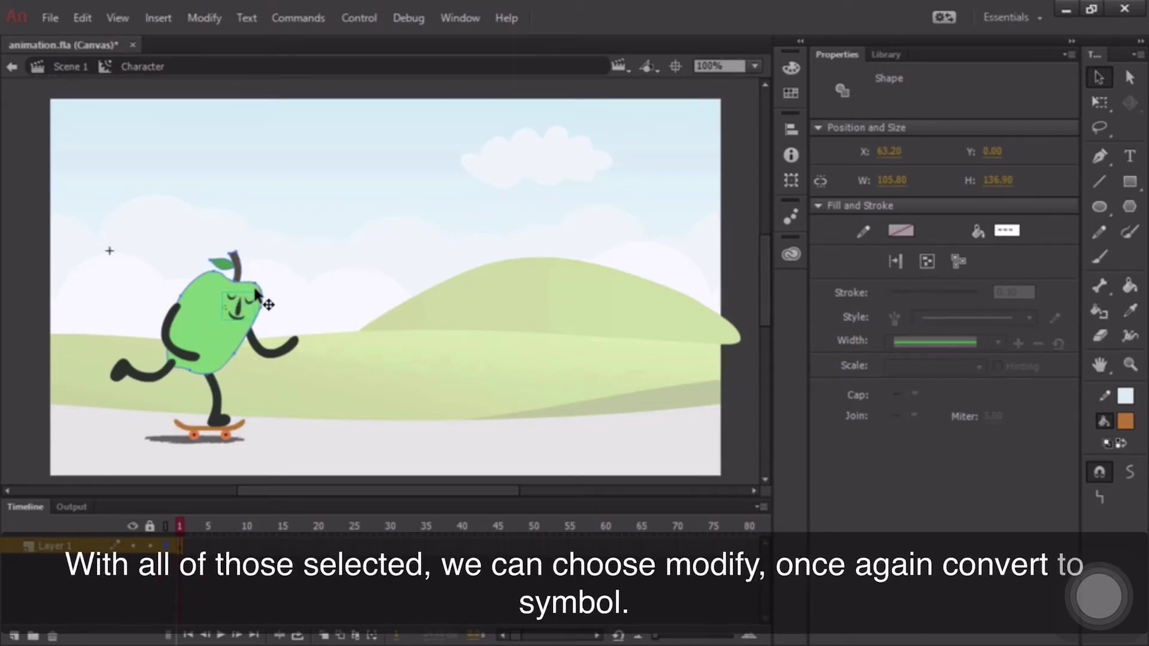
left_click(203, 17)
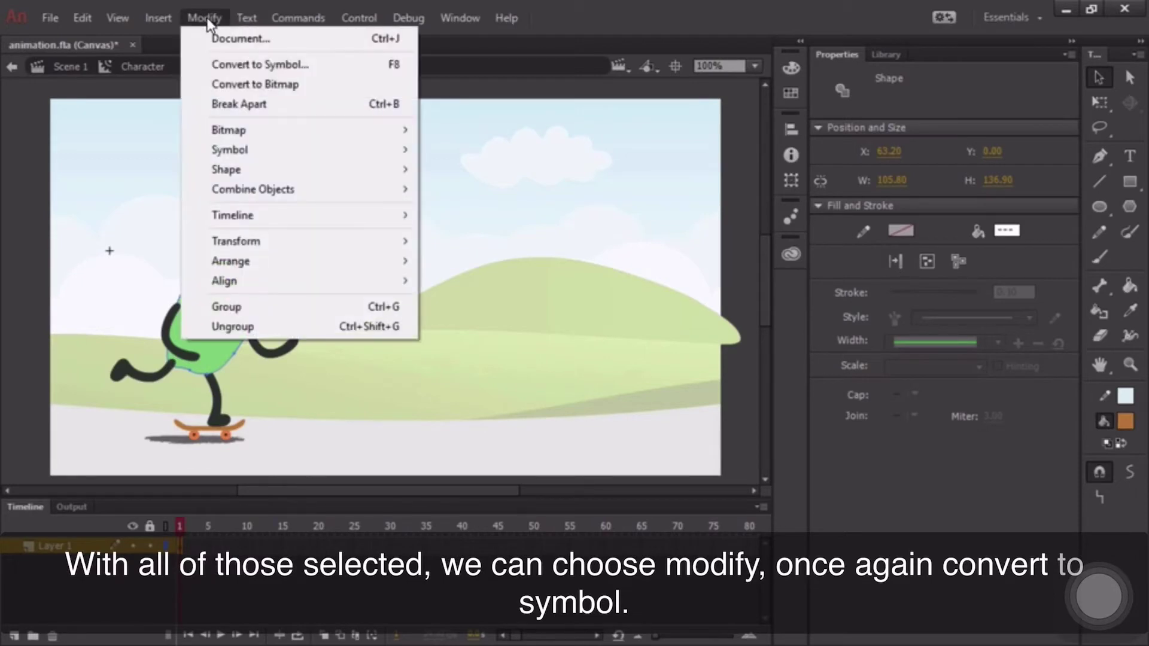
left_click(236, 65)
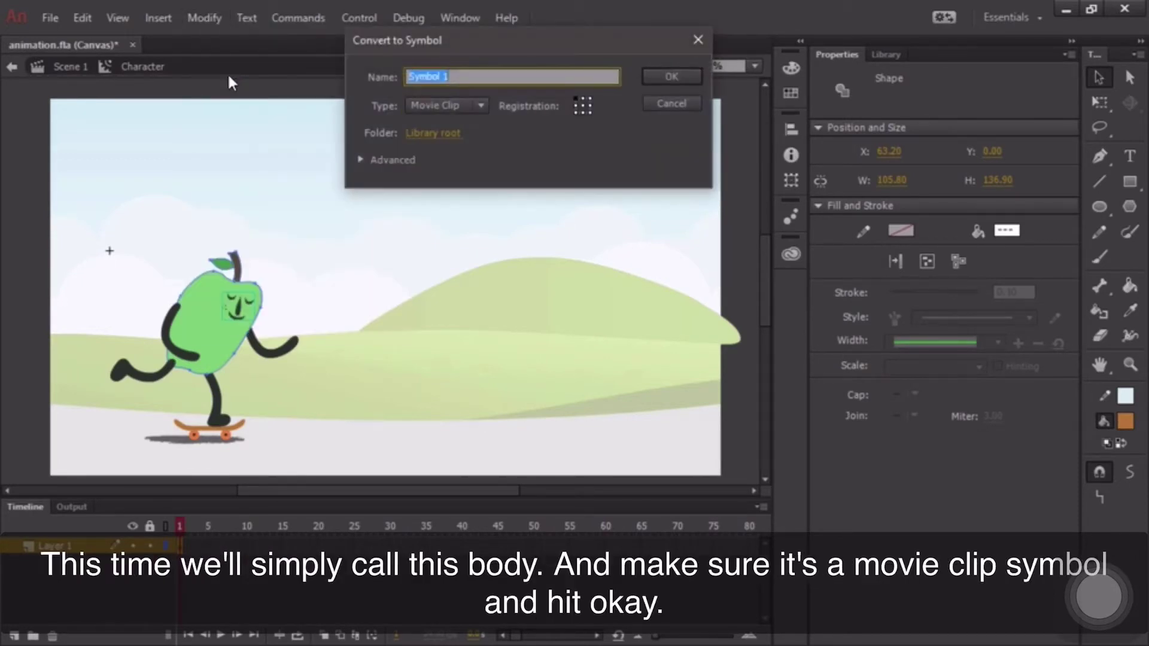
type("Body")
left_click(678, 74)
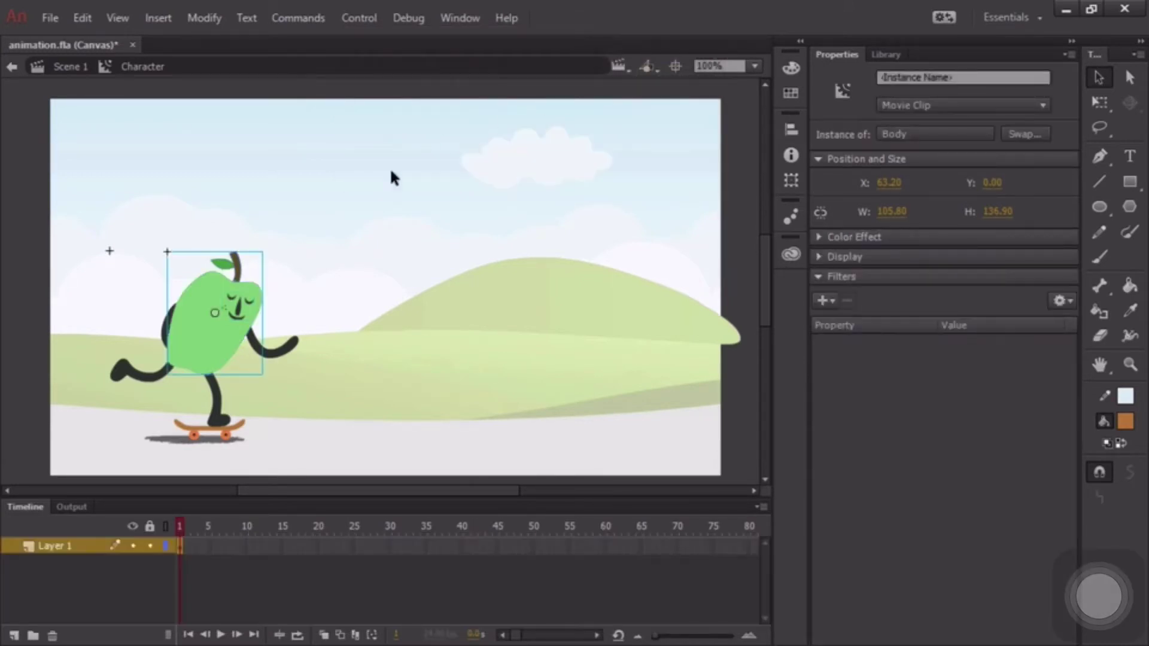
Convert the apple's left arm, extended in front of the body, into a movie clip symbol named Larm.
left_click(286, 353)
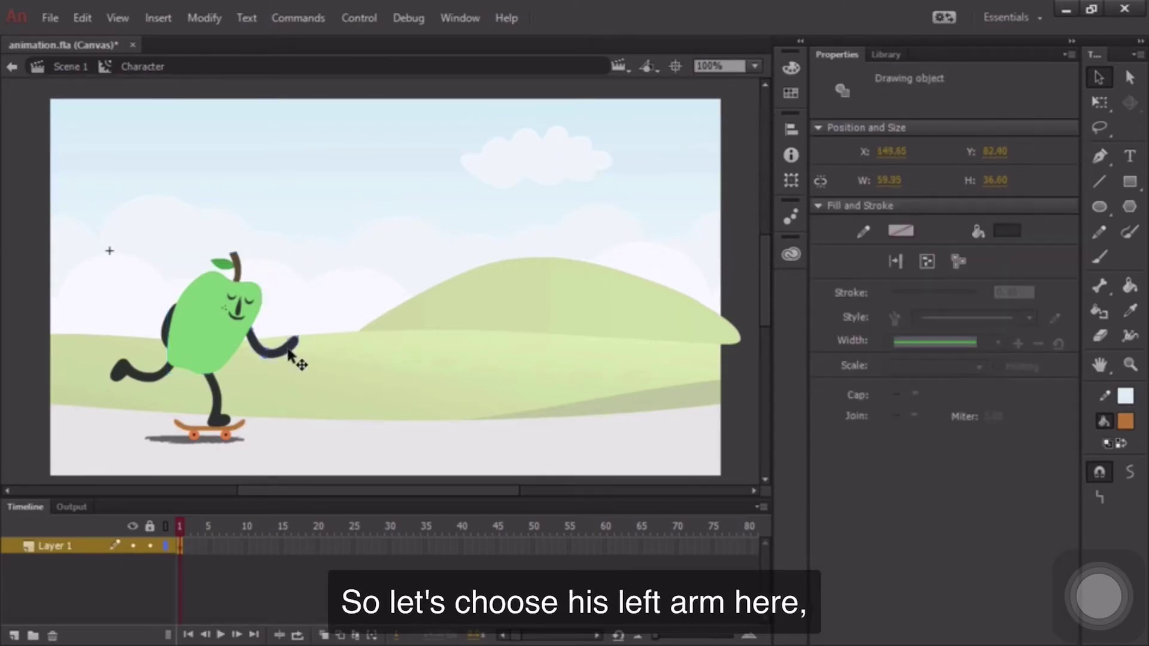
left_click(204, 18)
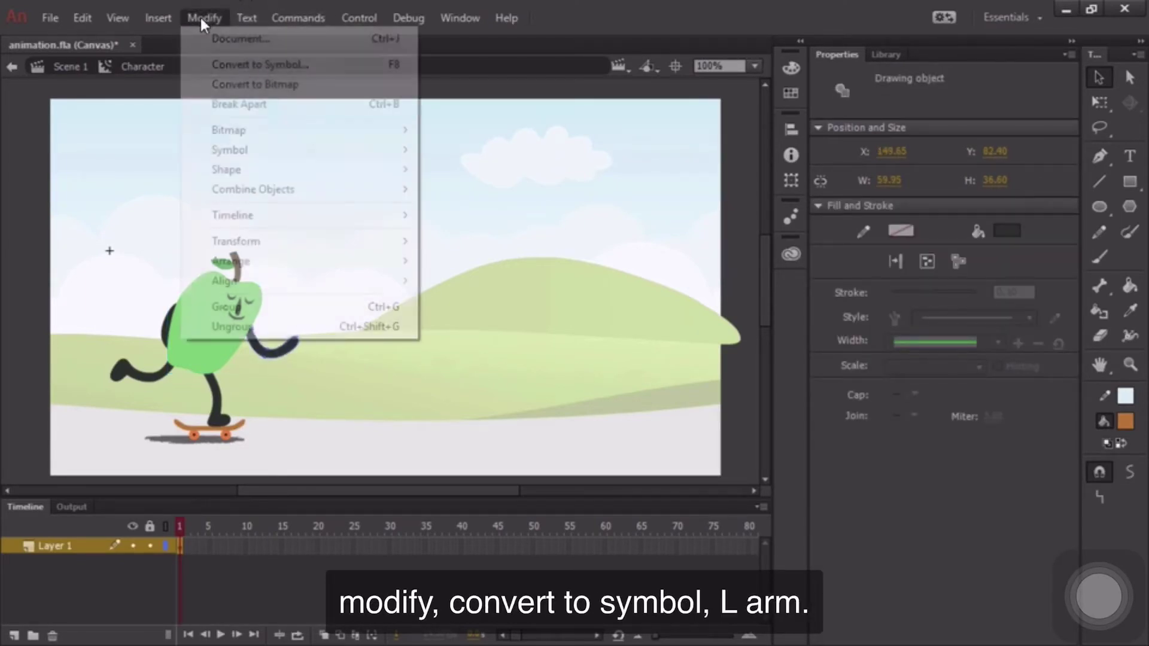
left_click(228, 63)
type("L")
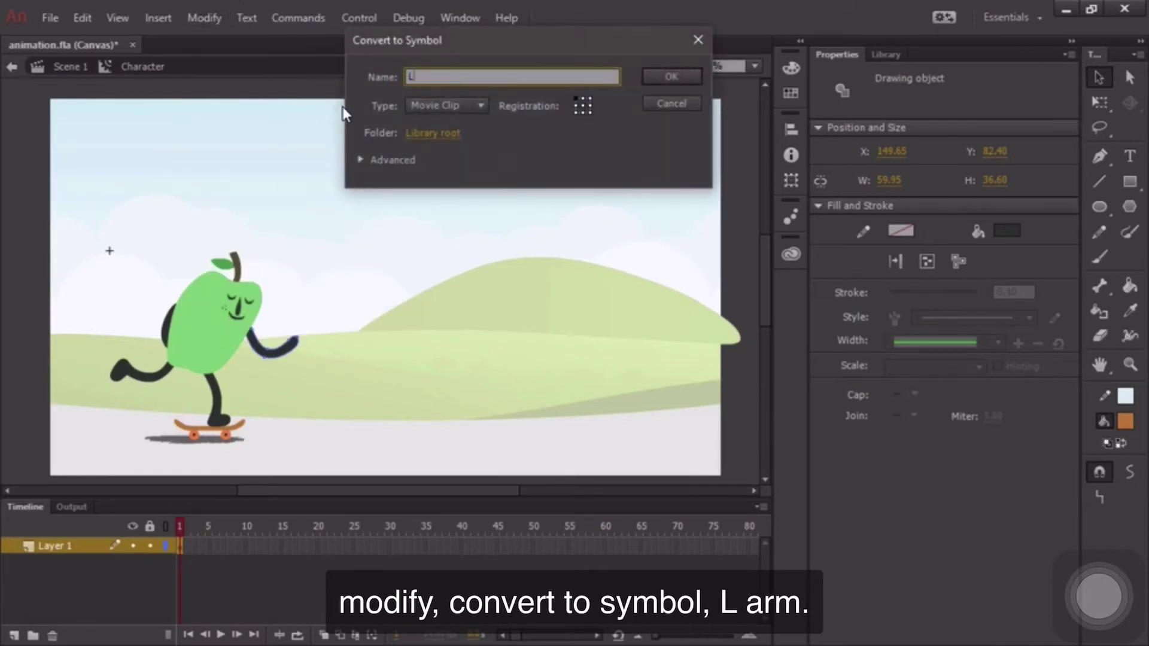
type("arm")
left_click(672, 77)
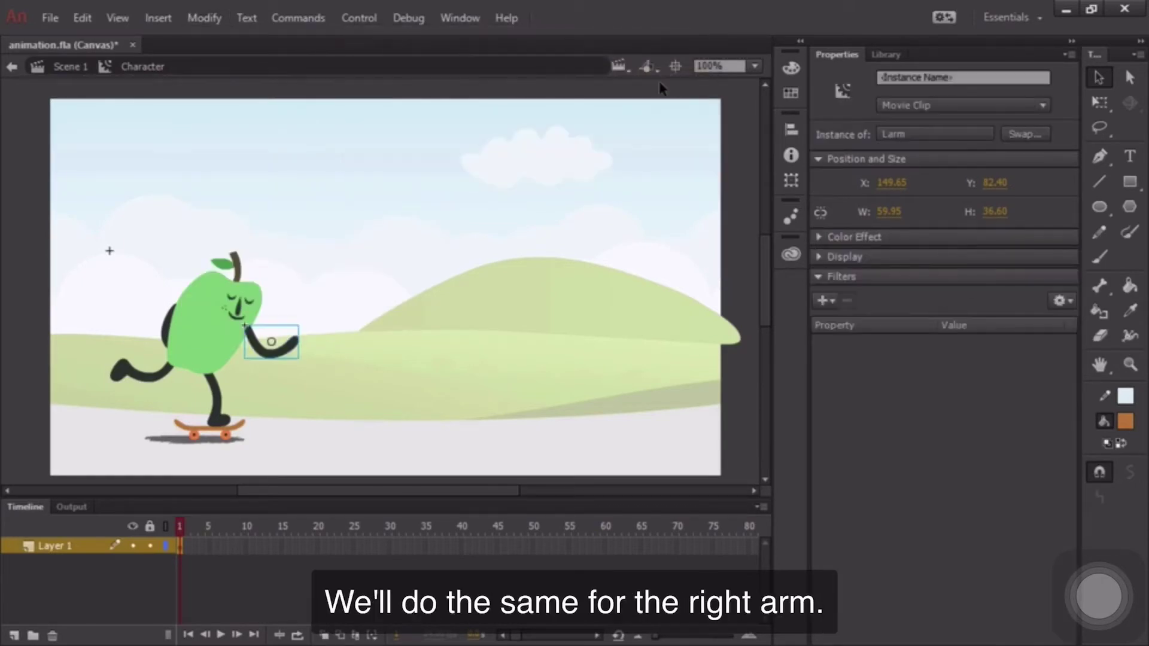
Convert the apple's right arm, partly hidden behind the body, into a movie clip symbol named Rarm.
left_click(167, 330)
left_click(166, 329)
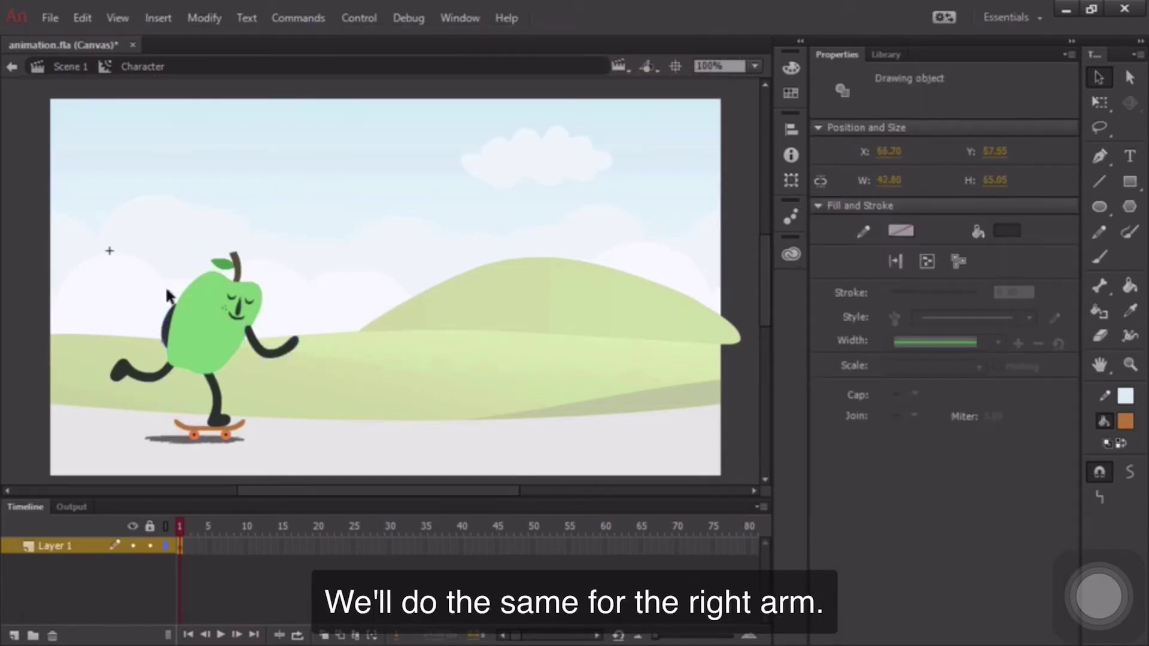
left_click(204, 18)
left_click(250, 65)
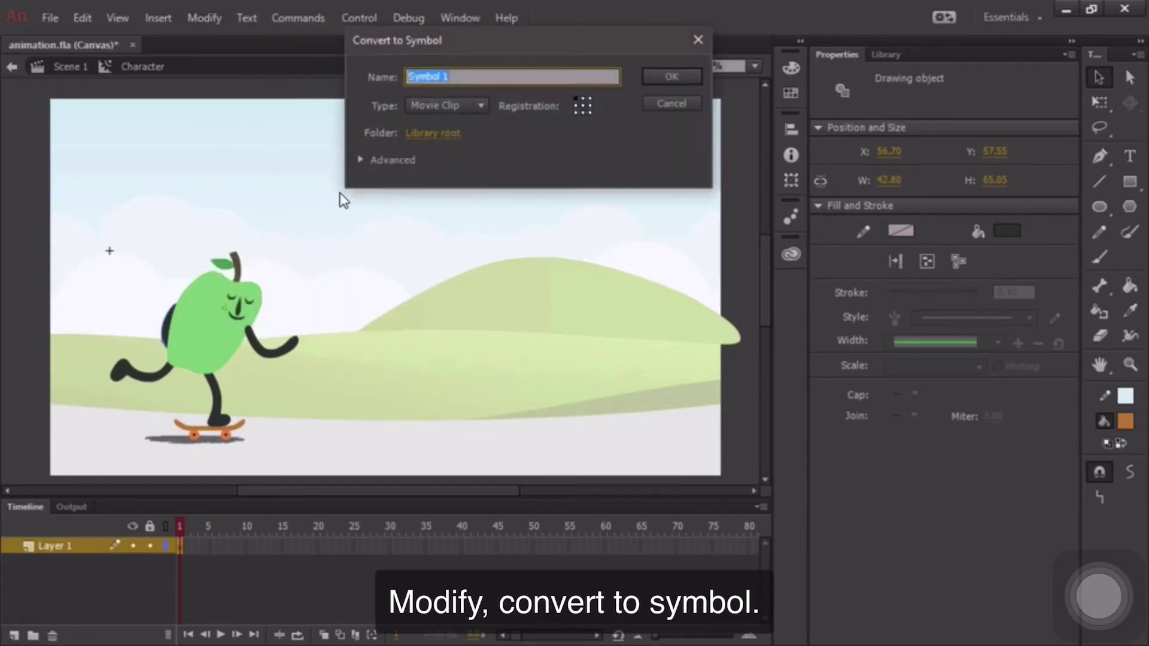
type("Rarm")
left_click(666, 79)
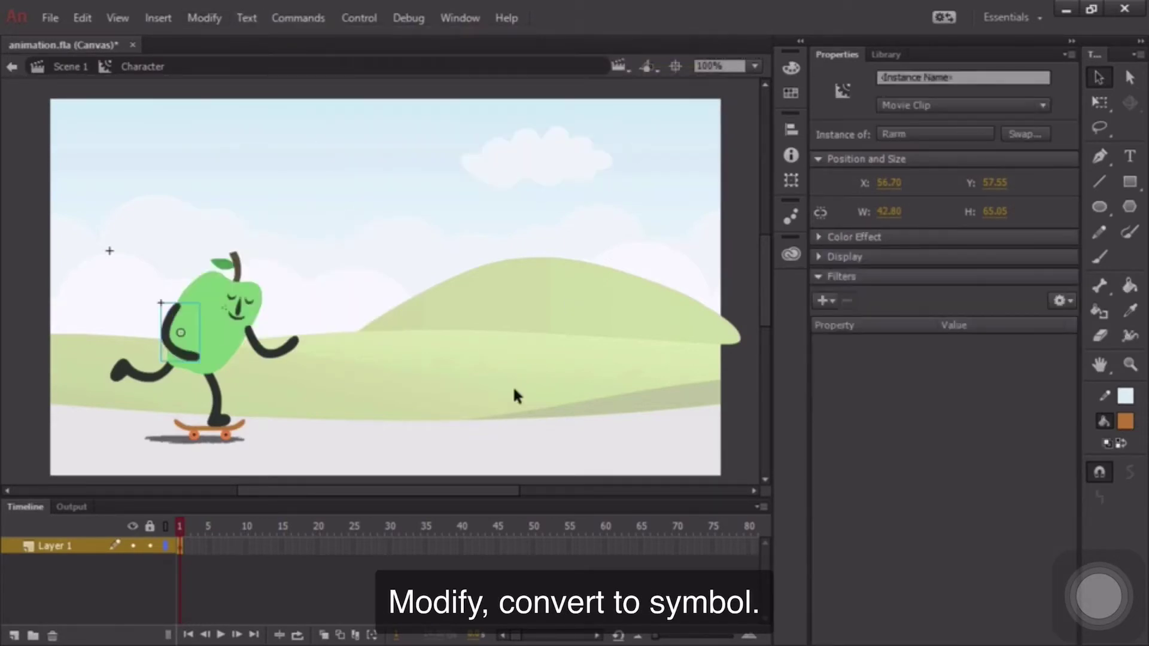
Convert the apple's right leg, stretched out behind the body, into a movie clip symbol named Rleg.
left_click(154, 379)
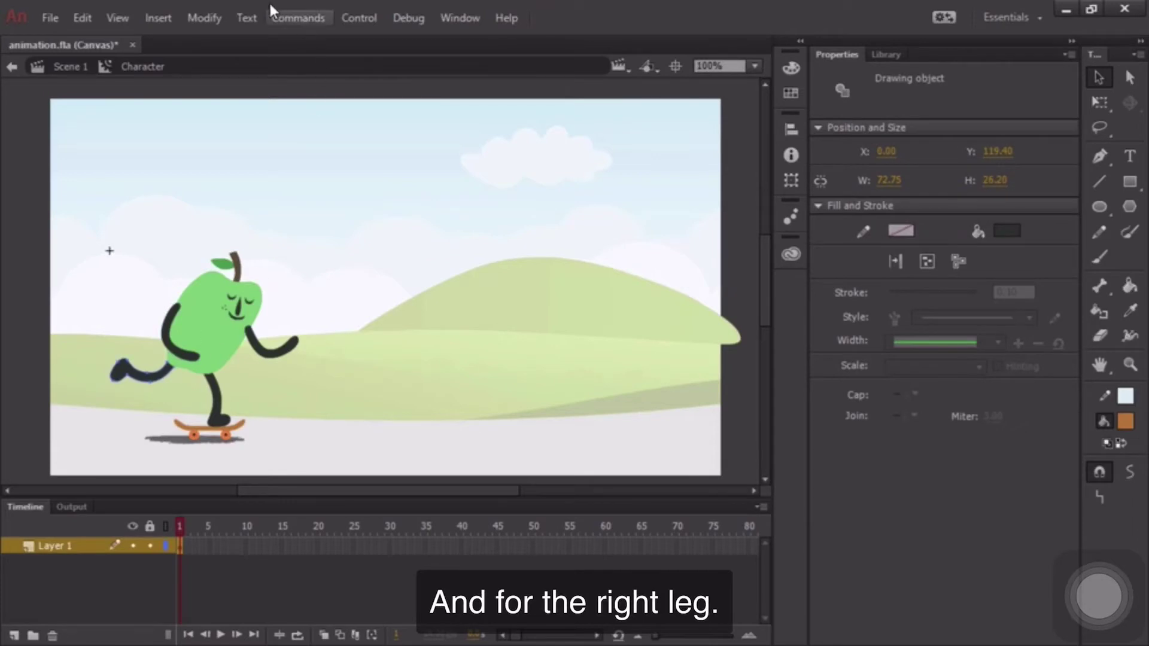
left_click(205, 18)
left_click(250, 65)
type("Rleg")
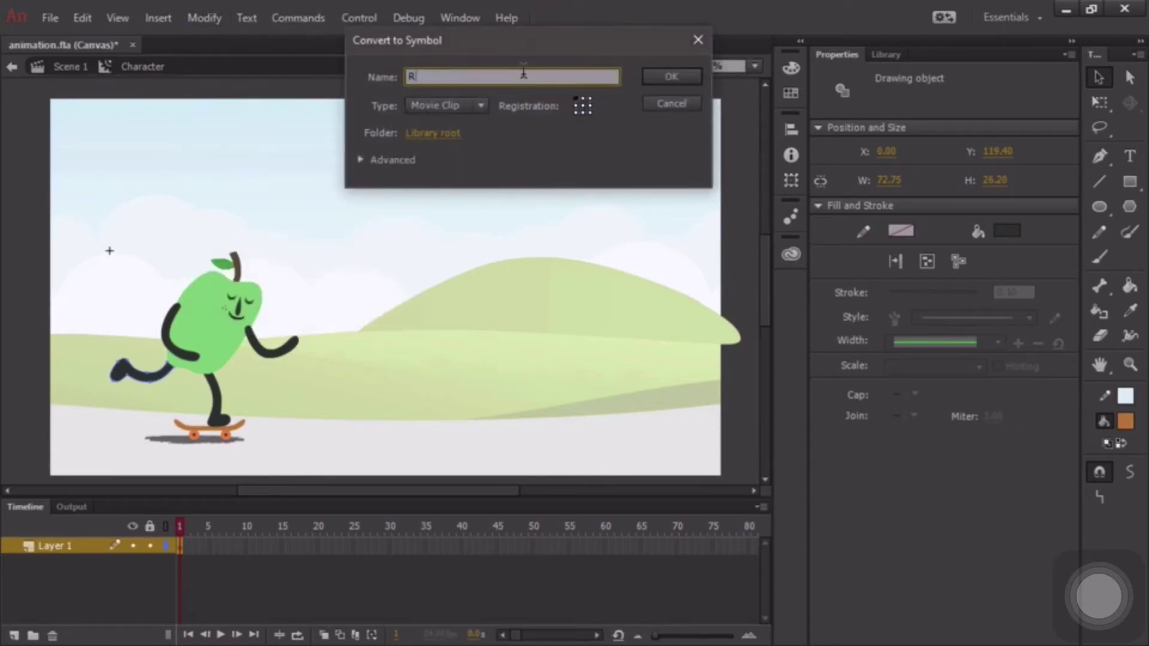
left_click(683, 75)
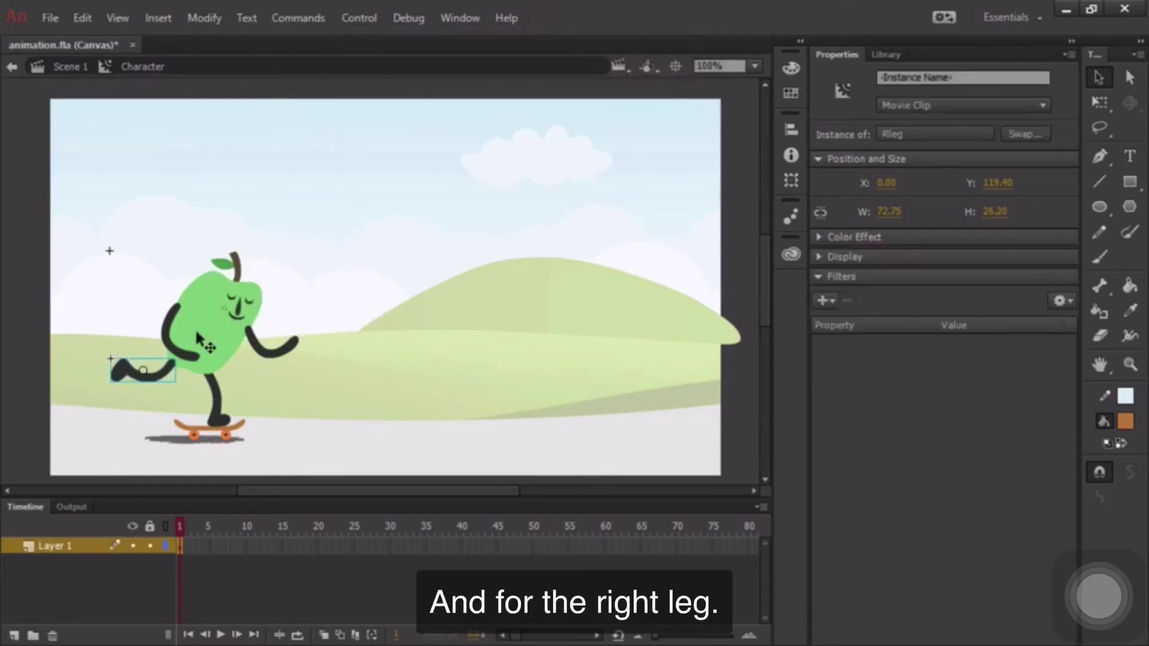
Convert the apple's left leg together with all the skateboard pieces and the shadow into a movie clip symbol named Lleg.
left_click(219, 398)
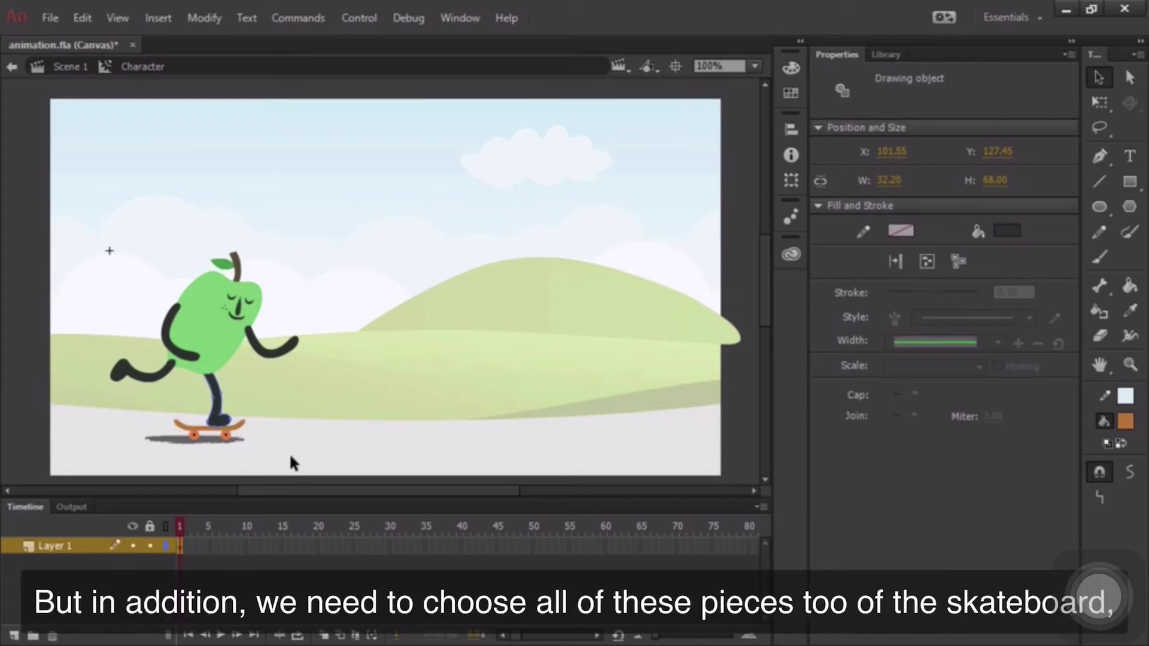
left_click(180, 442)
left_click(199, 439)
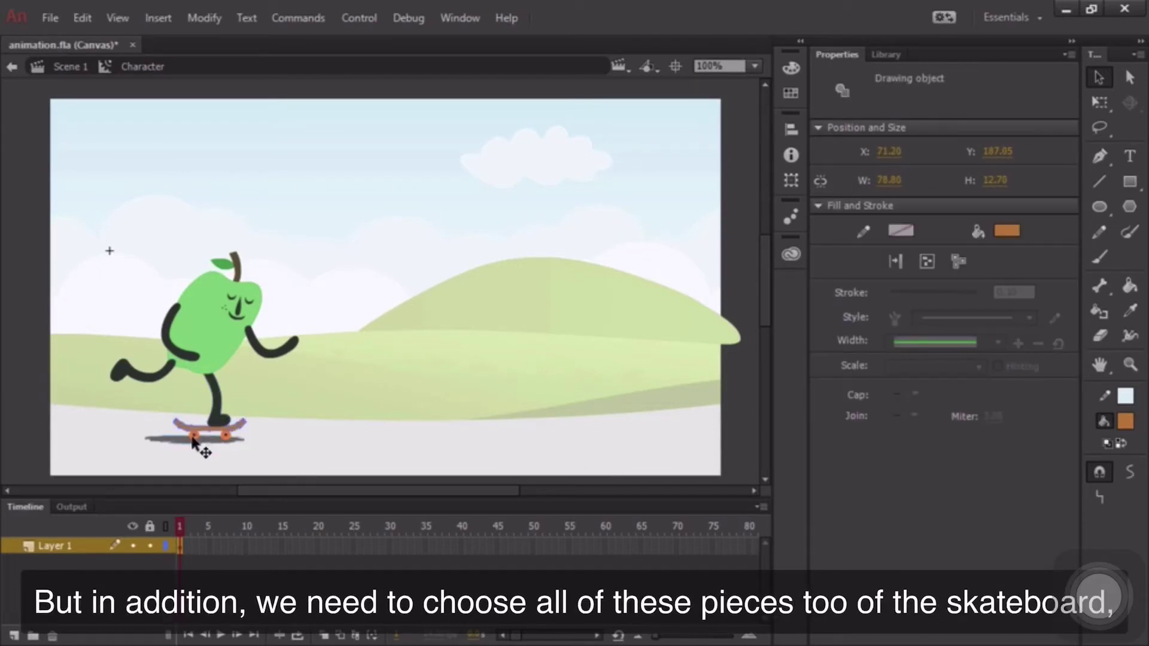
left_click(226, 443)
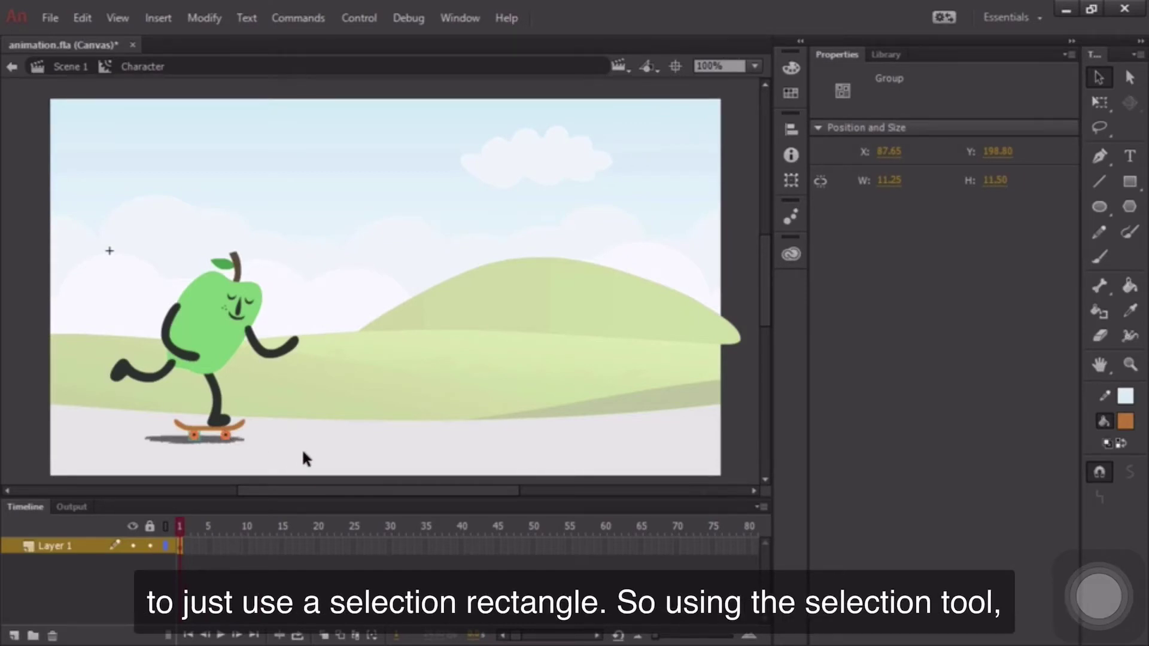
left_click_drag(303, 455, 112, 403)
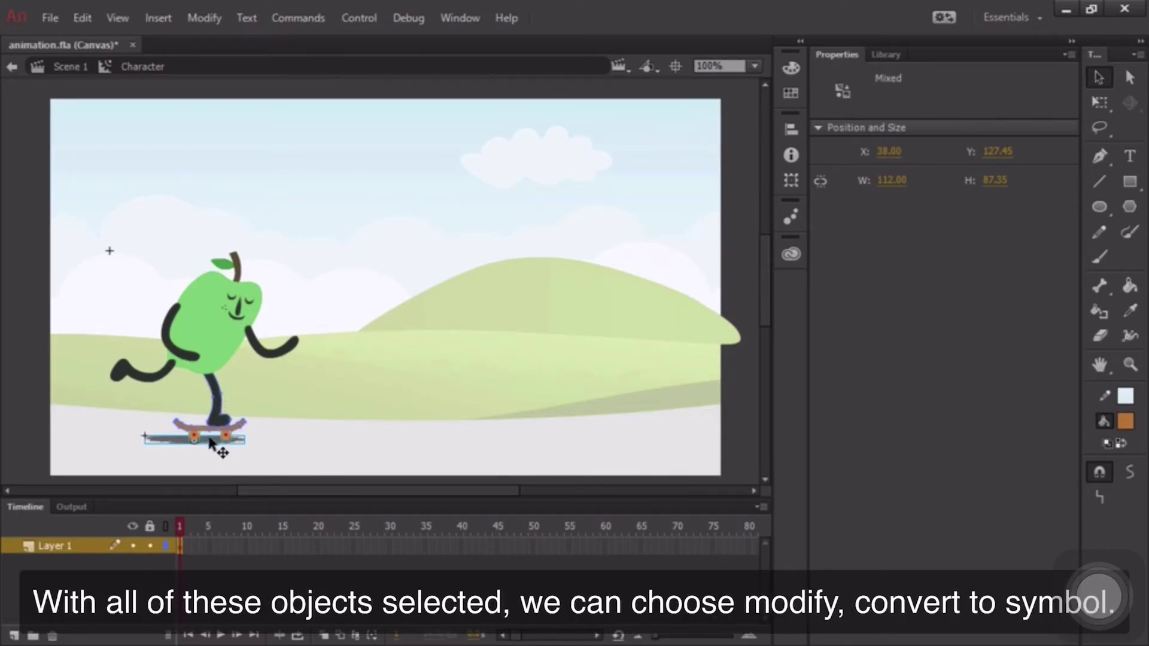
left_click(206, 19)
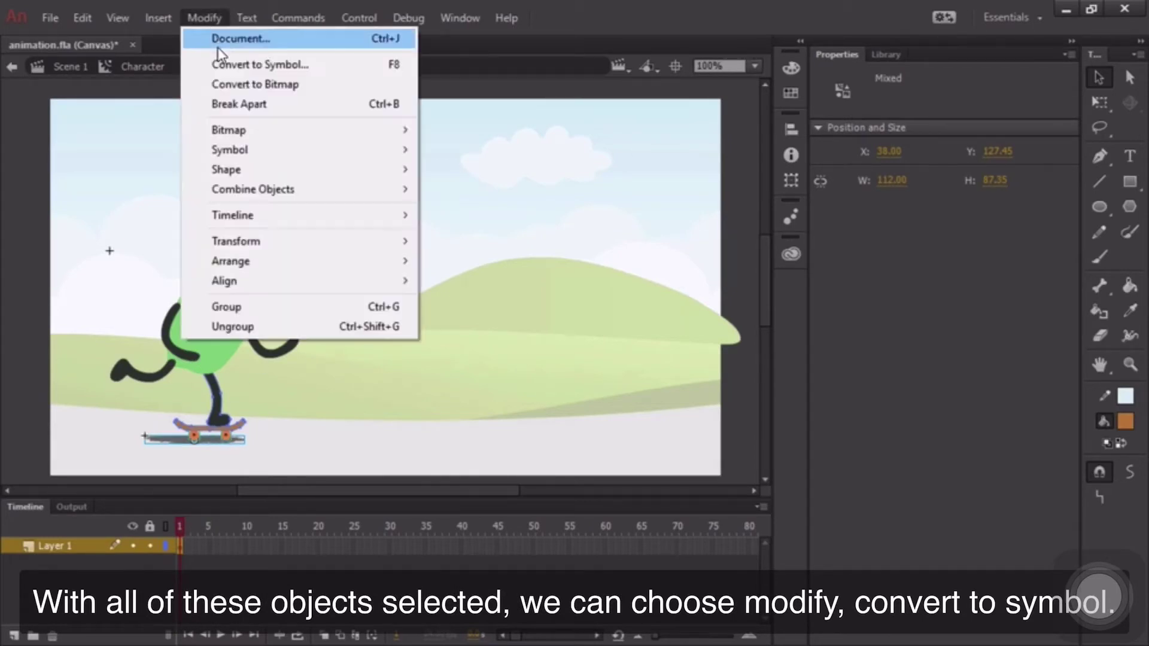
left_click(220, 62)
type("Uleg")
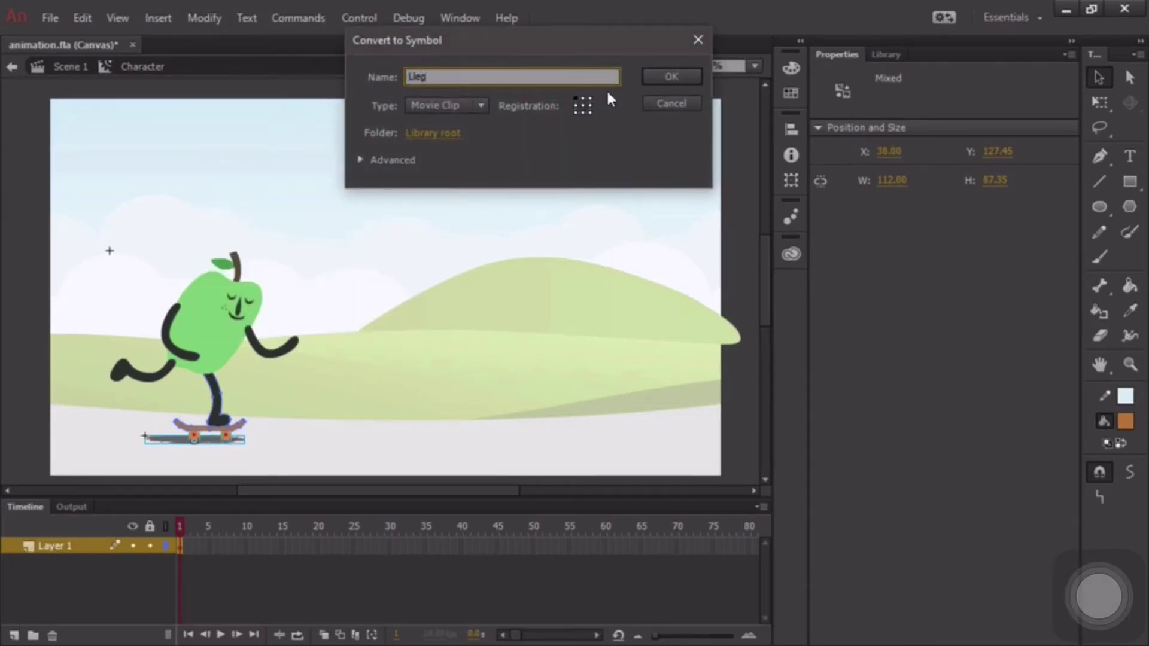
left_click(679, 76)
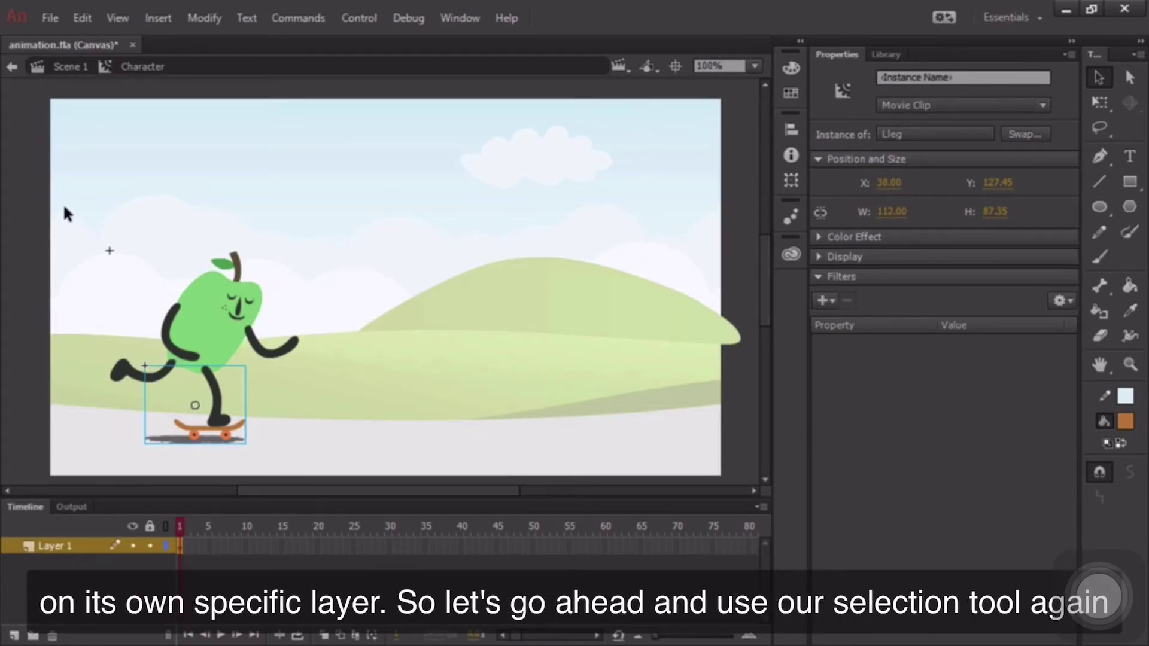
Select all five body-part symbols of the character and distribute them to separate layers.
left_click_drag(69, 208, 352, 474)
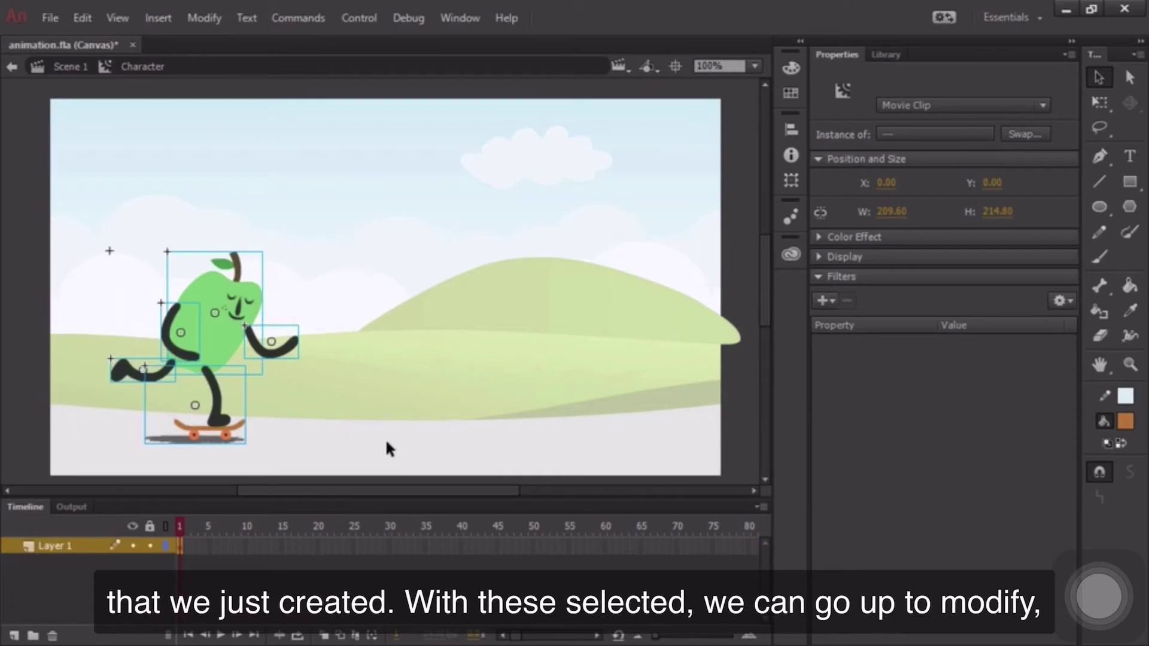
left_click(205, 17)
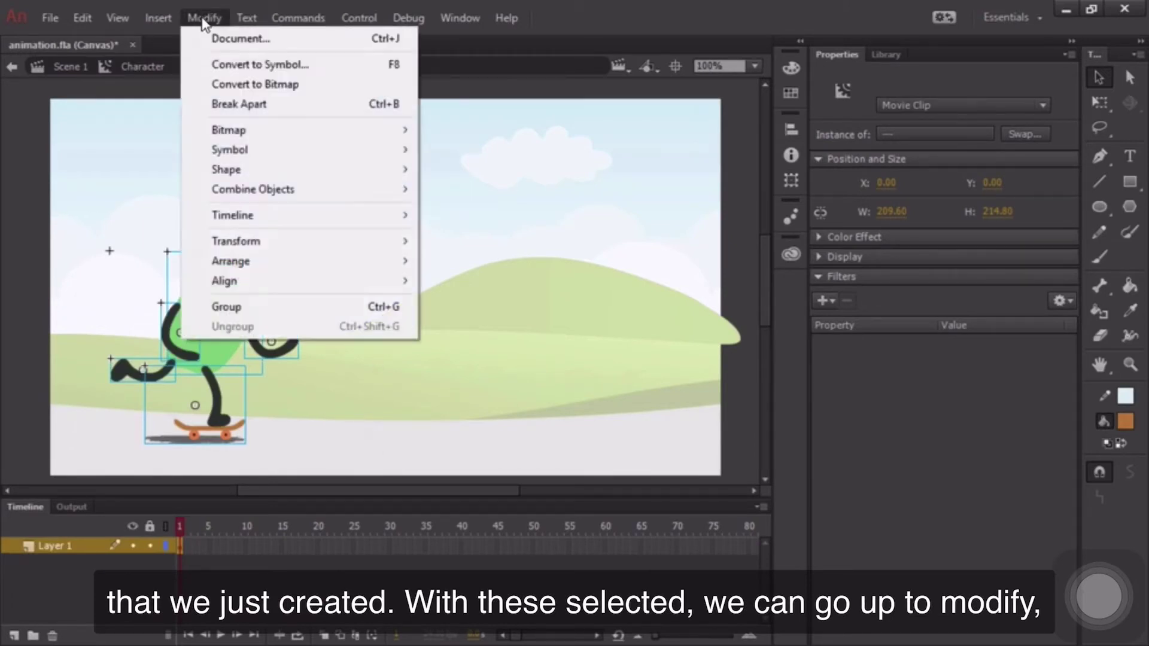
mouse_move(303, 211)
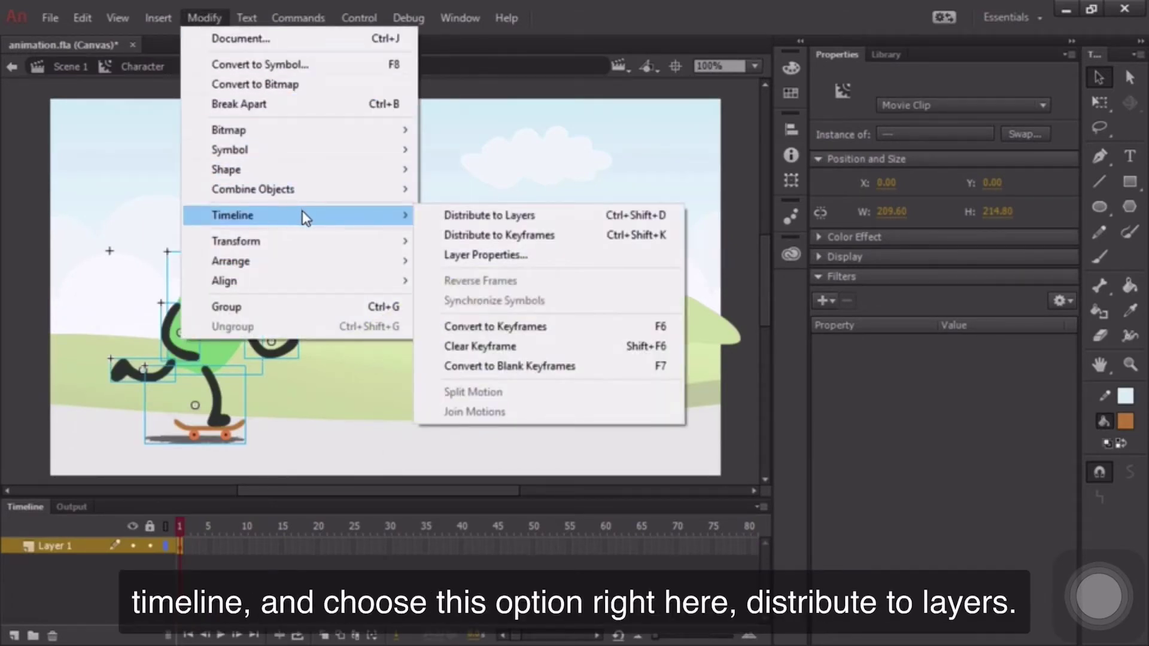
left_click(552, 217)
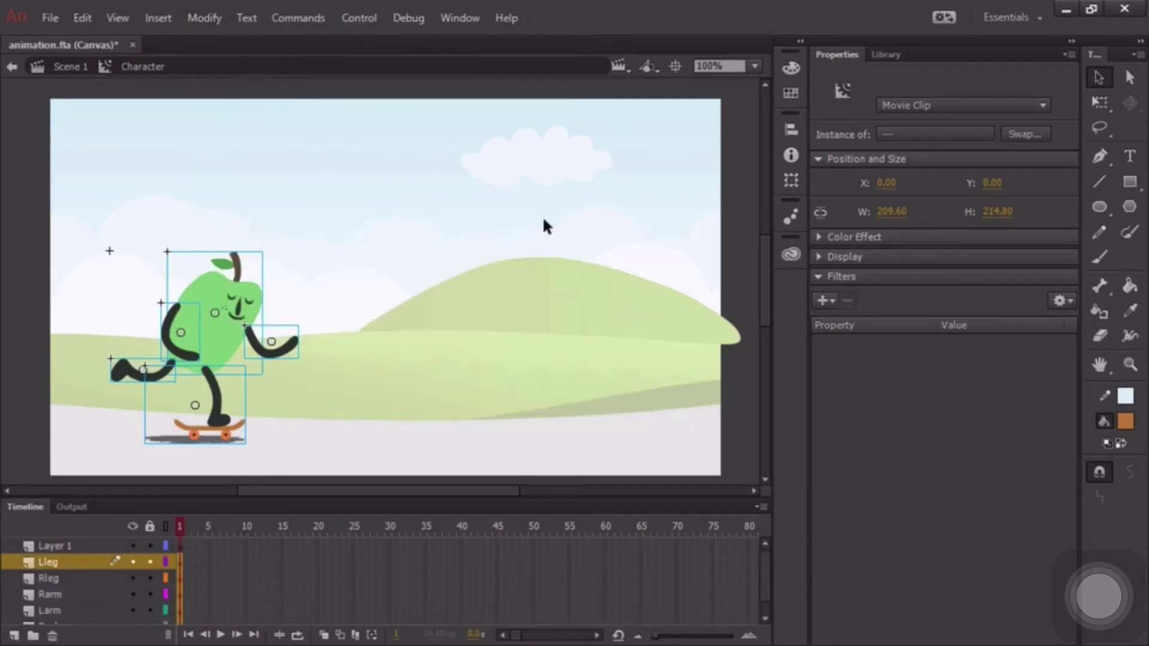
Check the empty keyframe of Layer 1 and delete that layer.
left_click(111, 546)
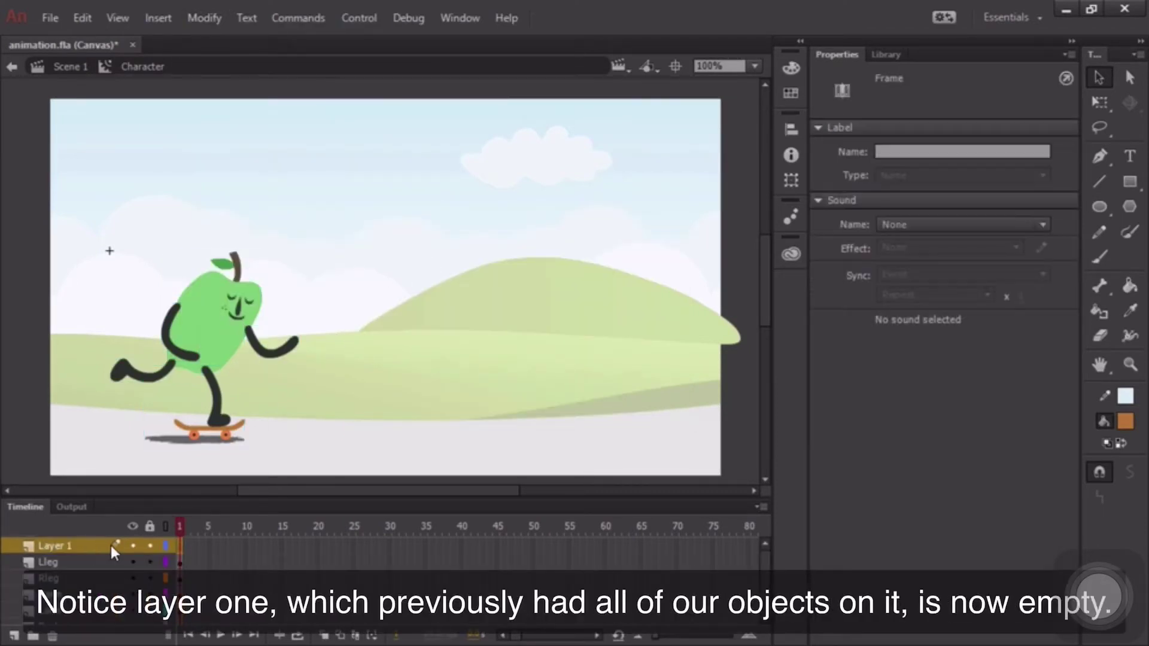
left_click(186, 547)
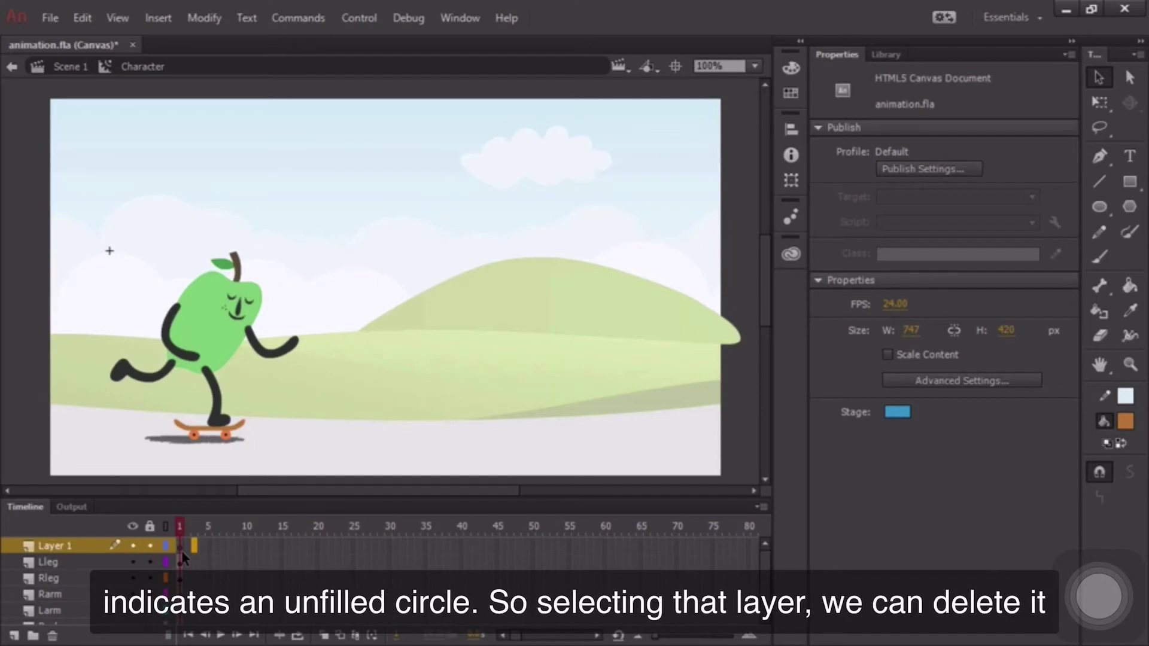
left_click(78, 544)
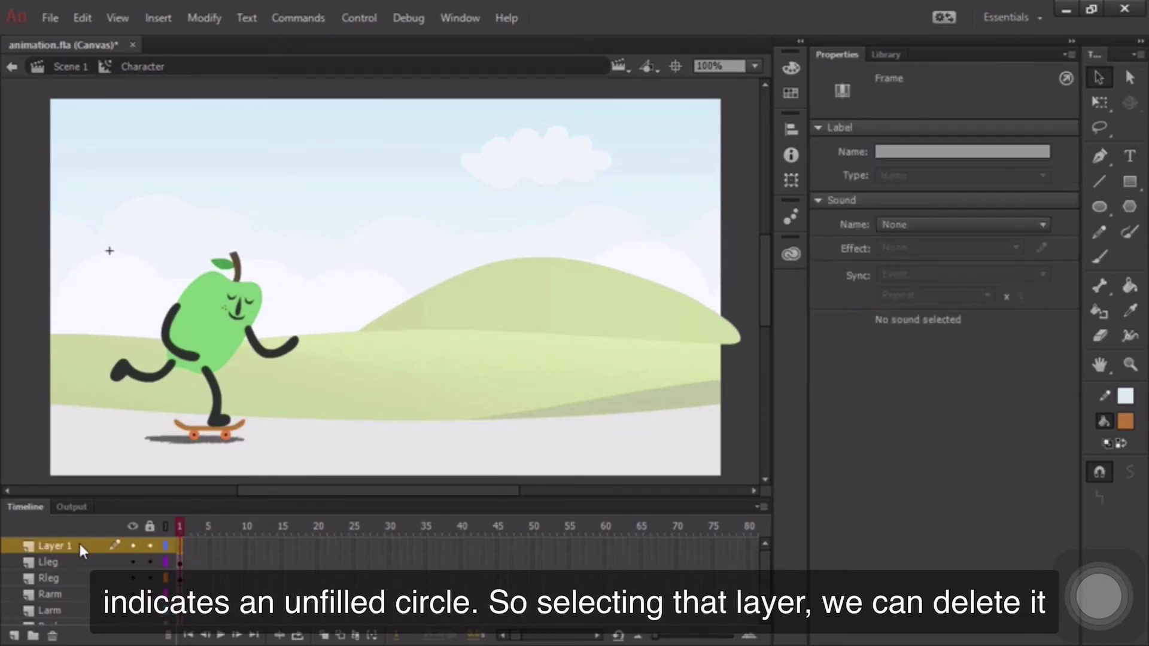
left_click(53, 636)
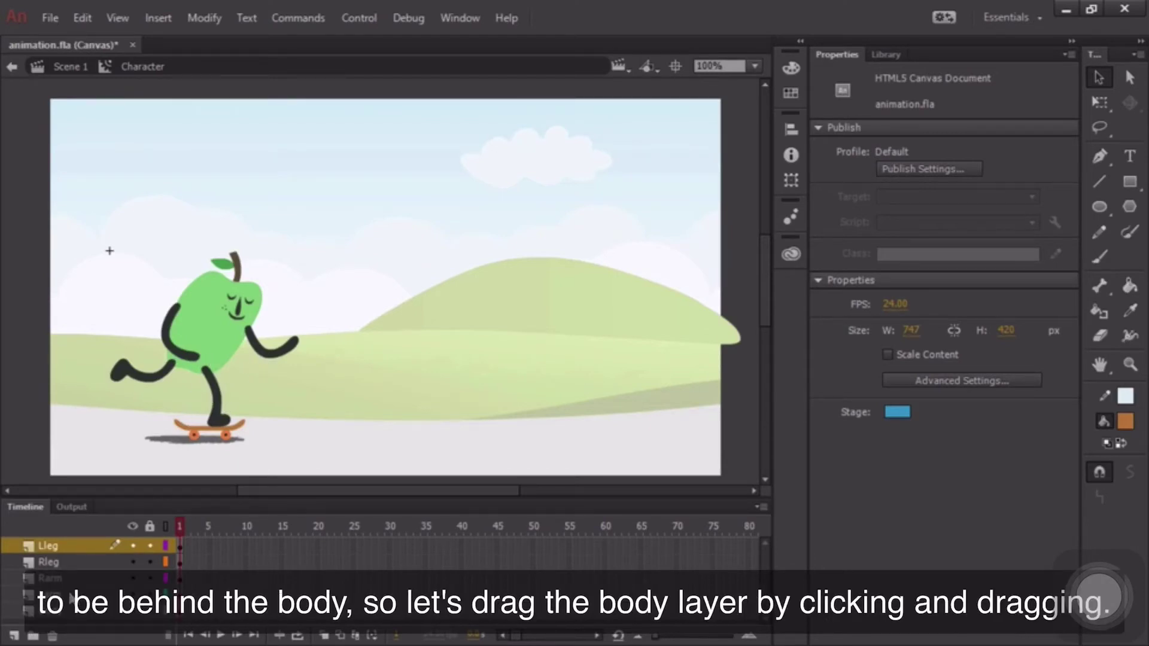
Reorder the layers from front to back as Rarm, Rleg, Body, Lleg, Larm, and save the document.
left_click_drag(66, 609, 53, 573)
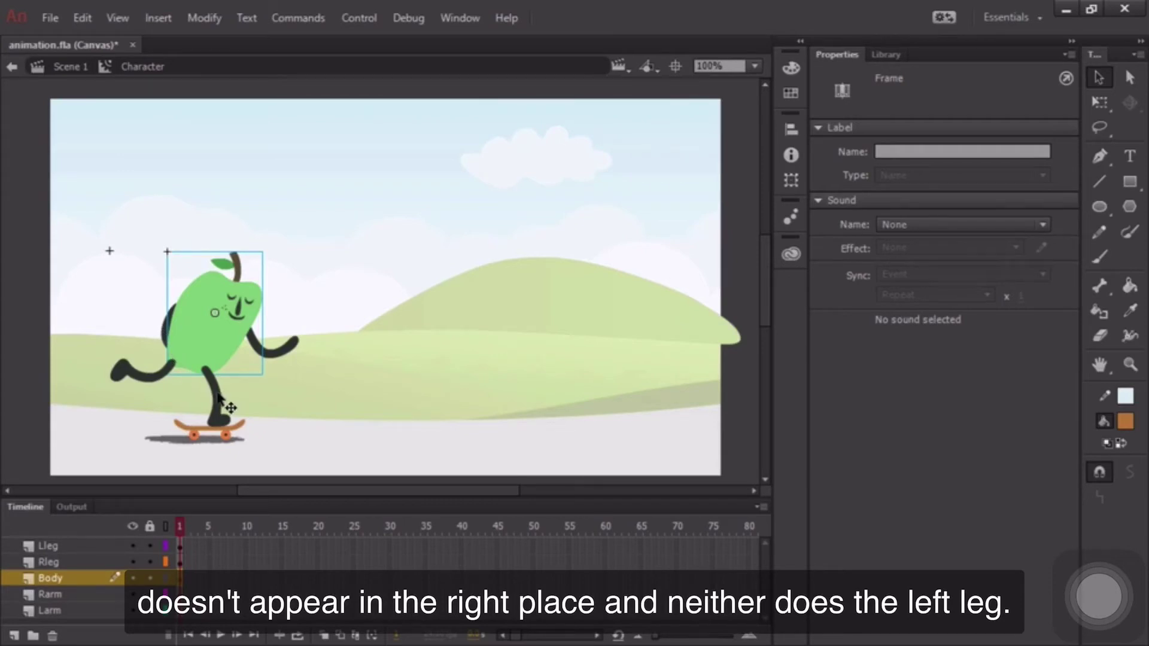
mouse_move(51, 545)
left_mouse_down()
mouse_move(61, 594)
mouse_move(57, 542)
left_mouse_up()
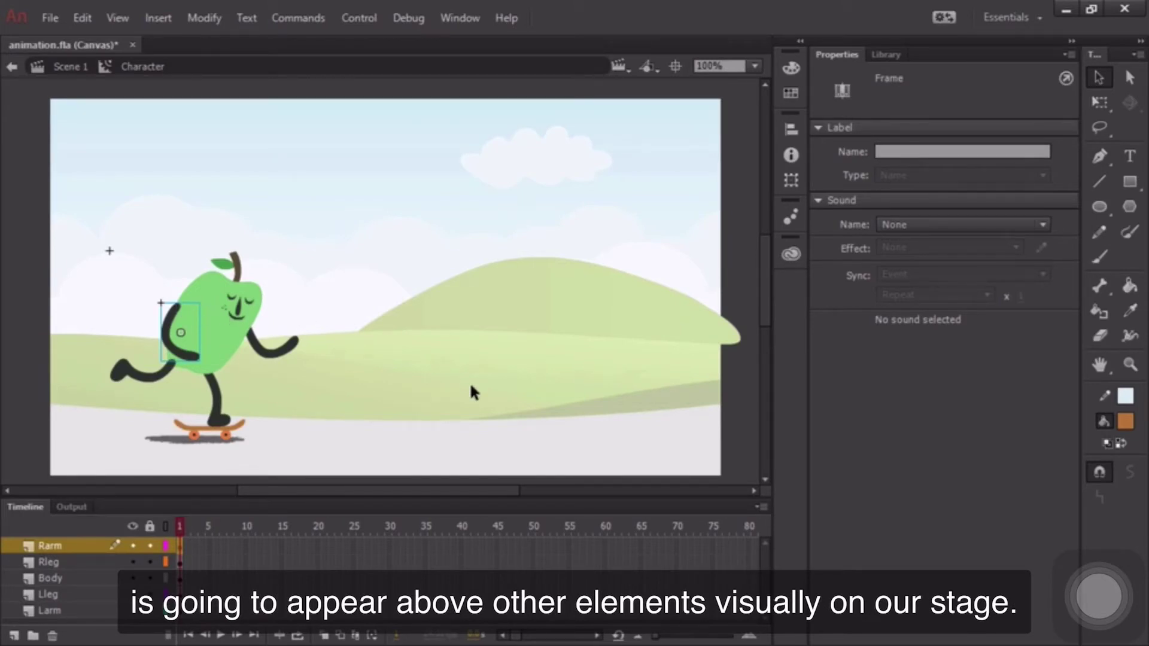
key("ctrl+s")
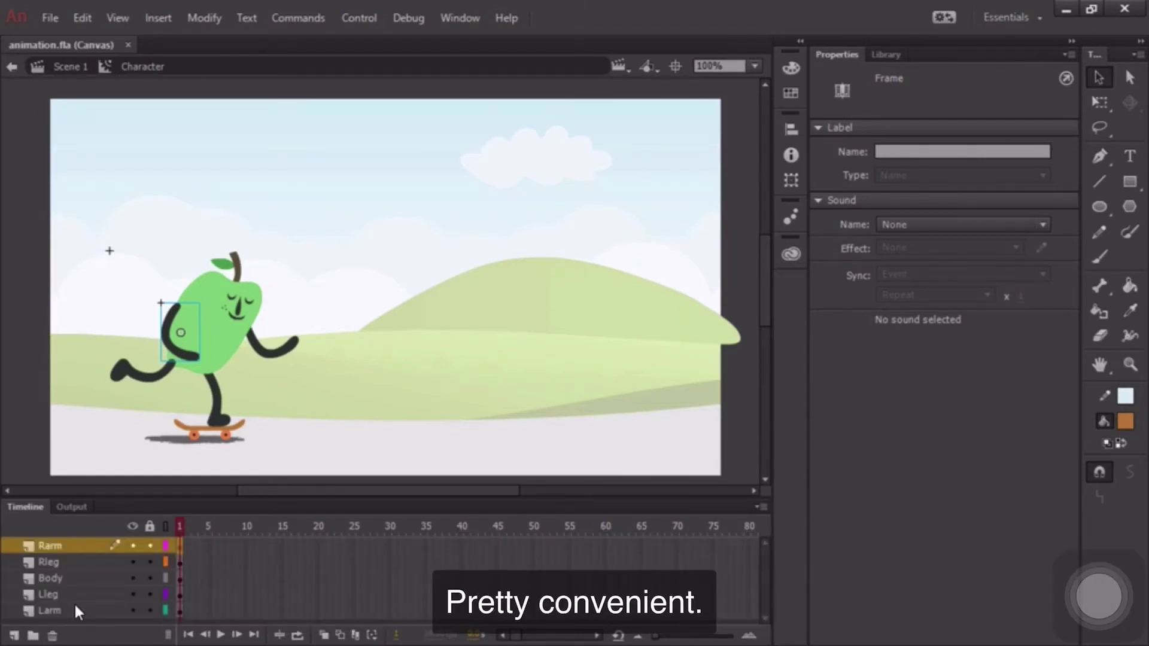
left_click(79, 161)
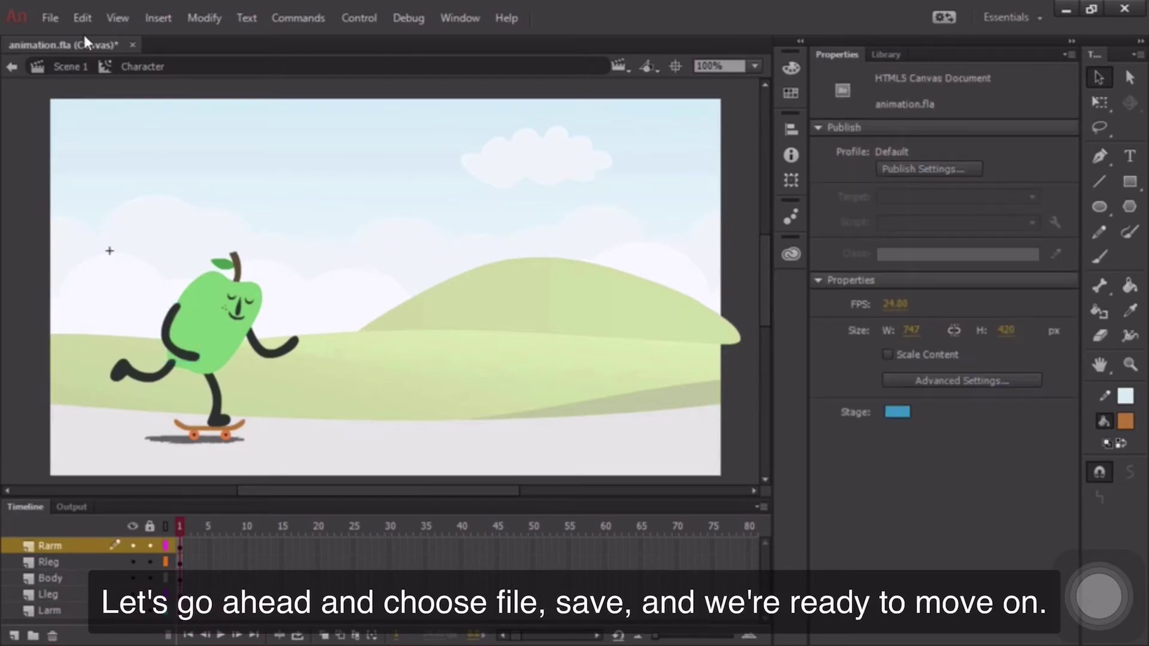
left_click(51, 18)
left_click(103, 190)
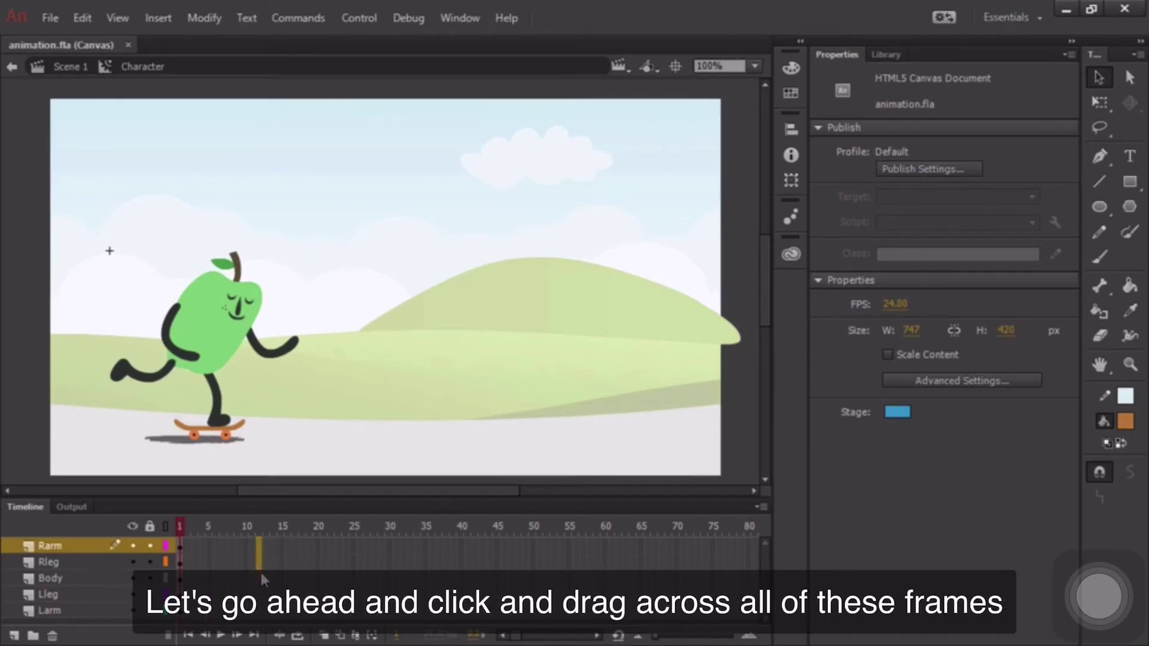
Extend all five body-part layers to frame 12 by inserting frames there.
left_click_drag(262, 577, 262, 621)
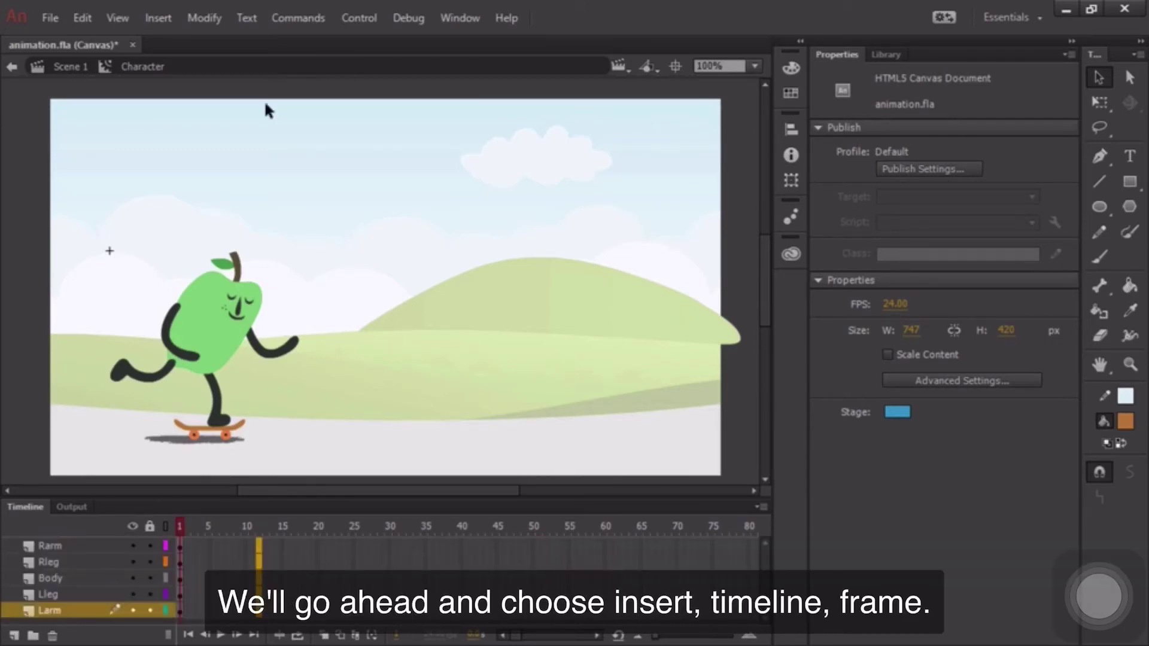
left_click(157, 18)
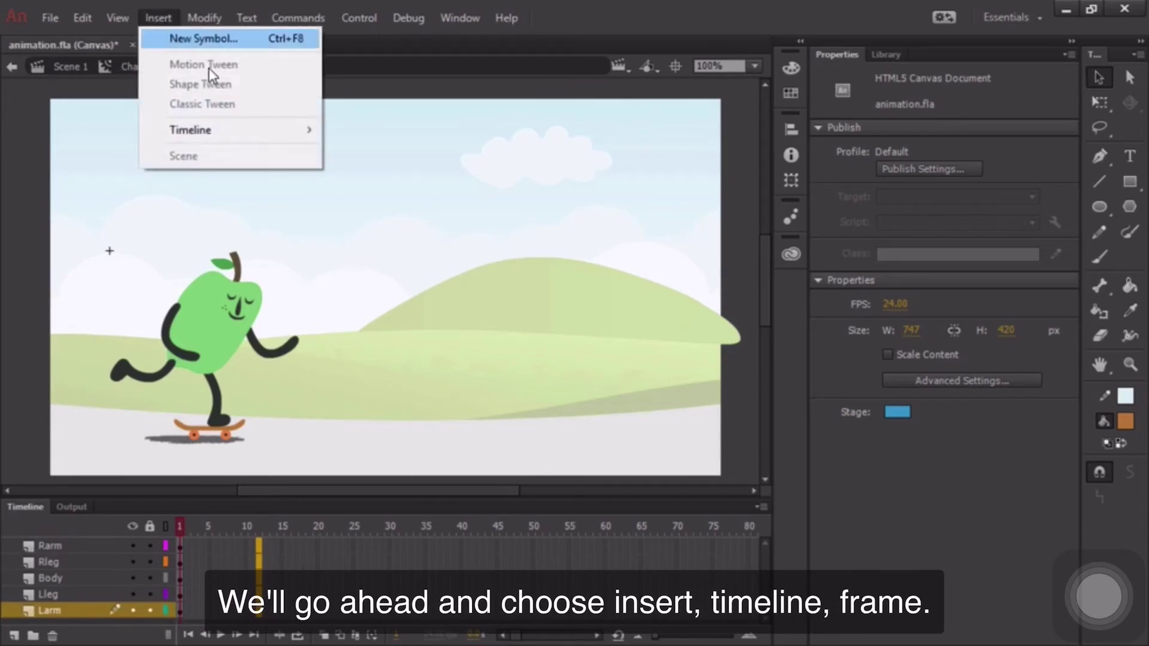
mouse_move(231, 134)
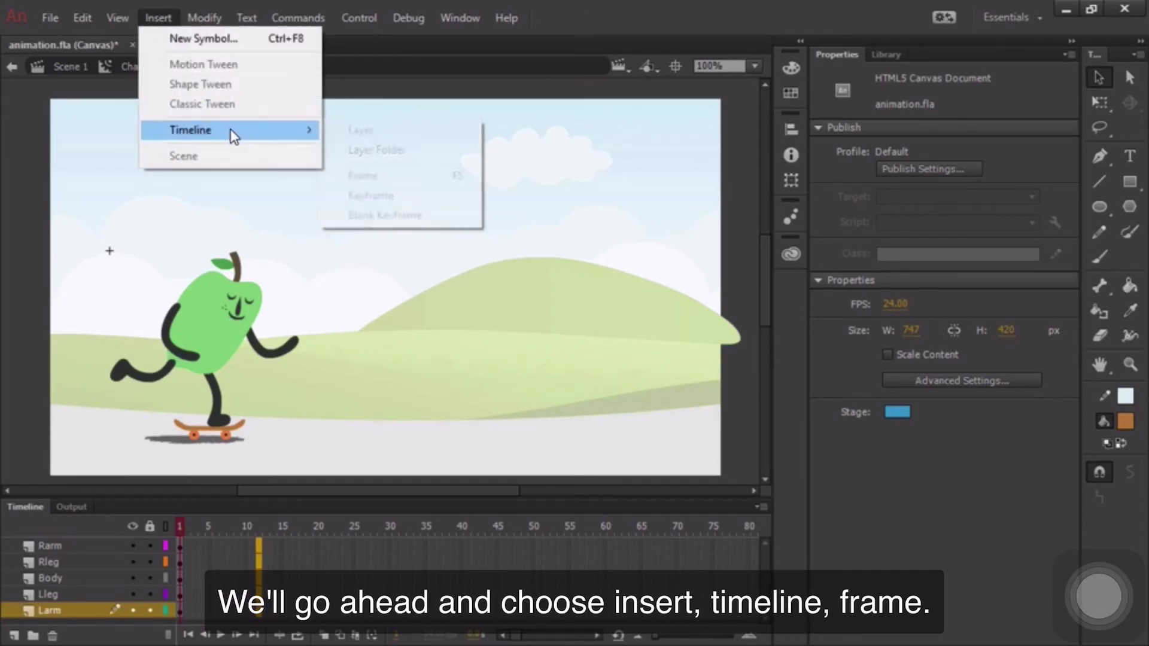
left_click(408, 178)
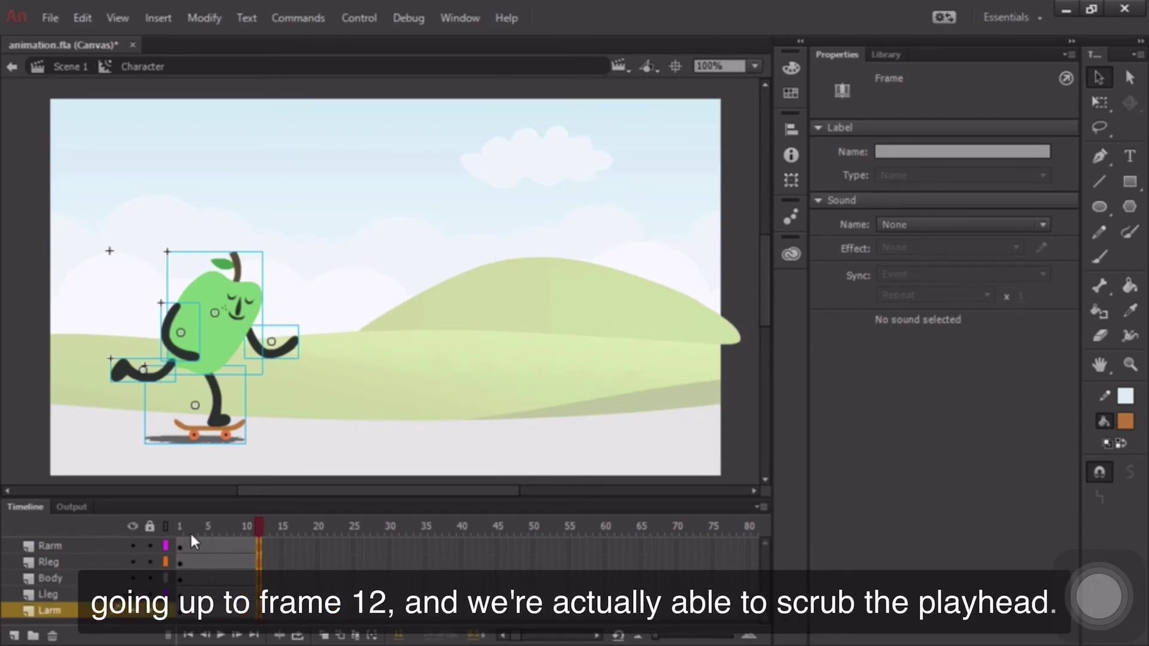
Scrub the playhead through the extended frames, stopping at frame 8 and frame 12.
left_click(260, 526)
left_click_drag(206, 526, 231, 526)
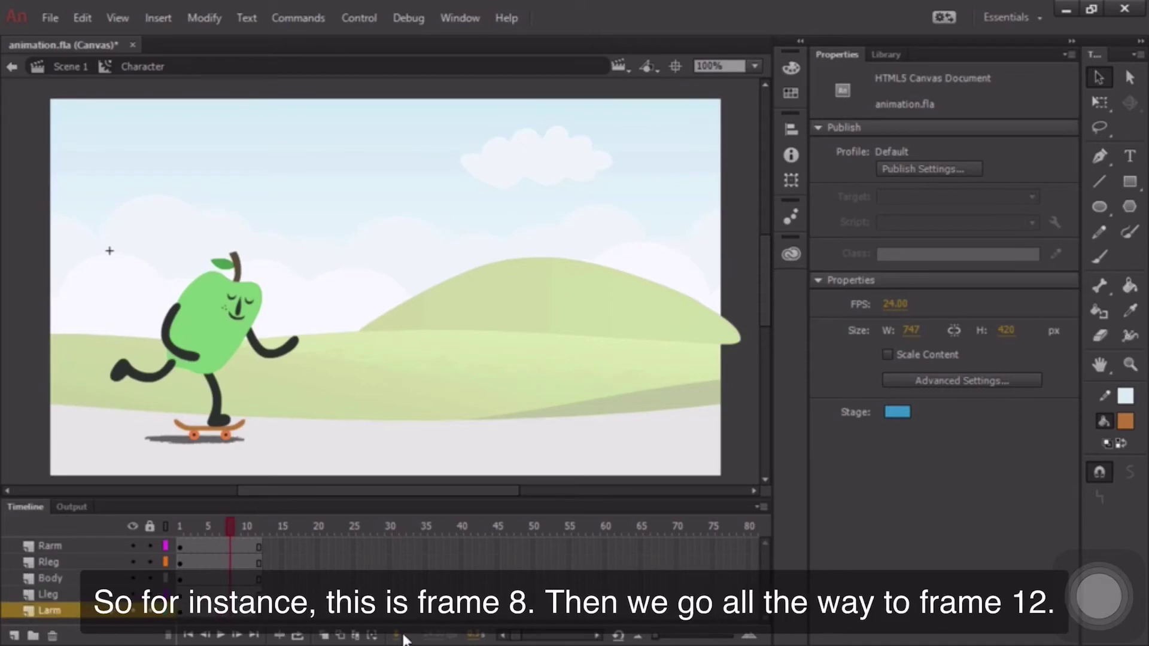
left_click_drag(230, 532, 259, 528)
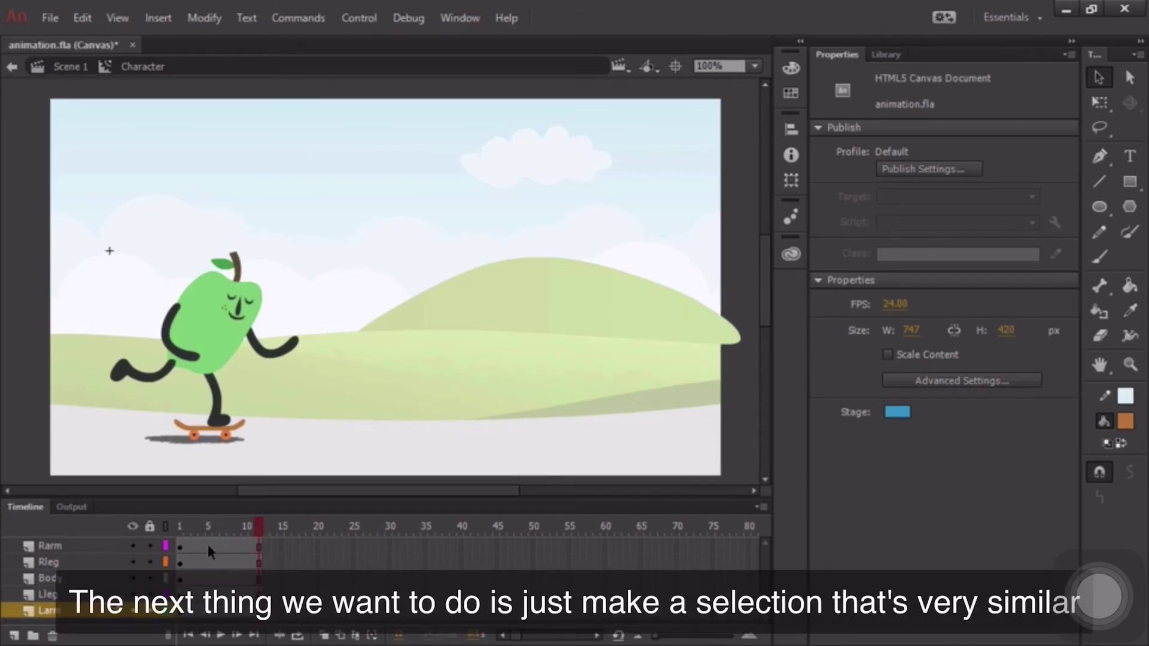
Create motion tweens on the frame spans of all five body-part layers.
left_click_drag(214, 545, 232, 610)
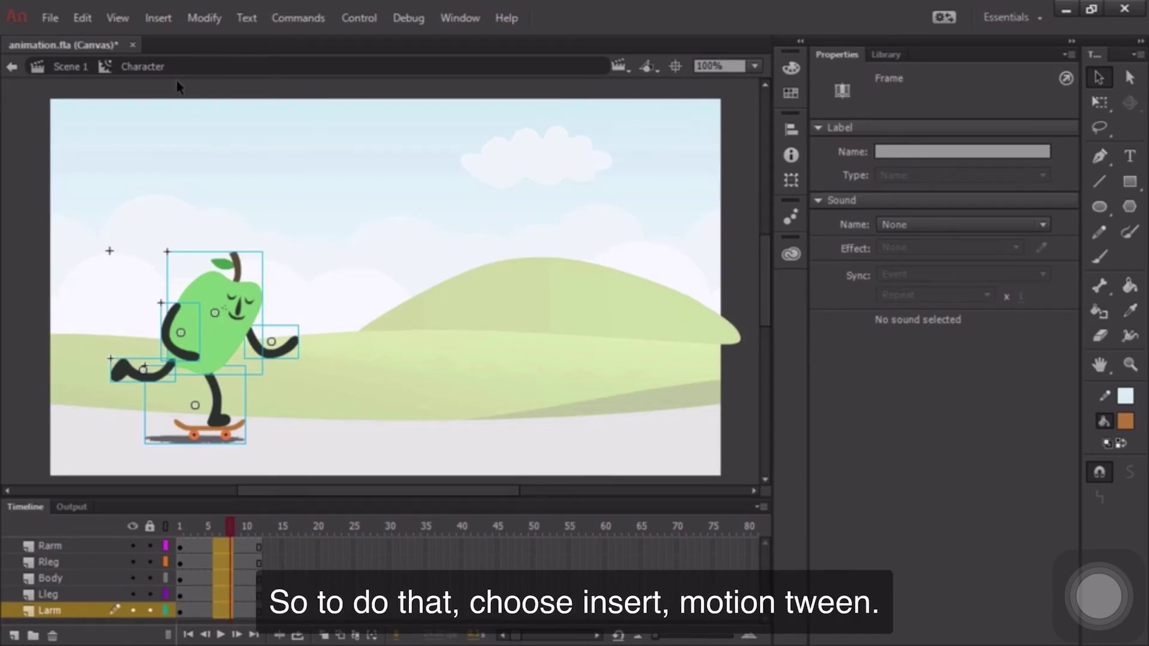
left_click(157, 19)
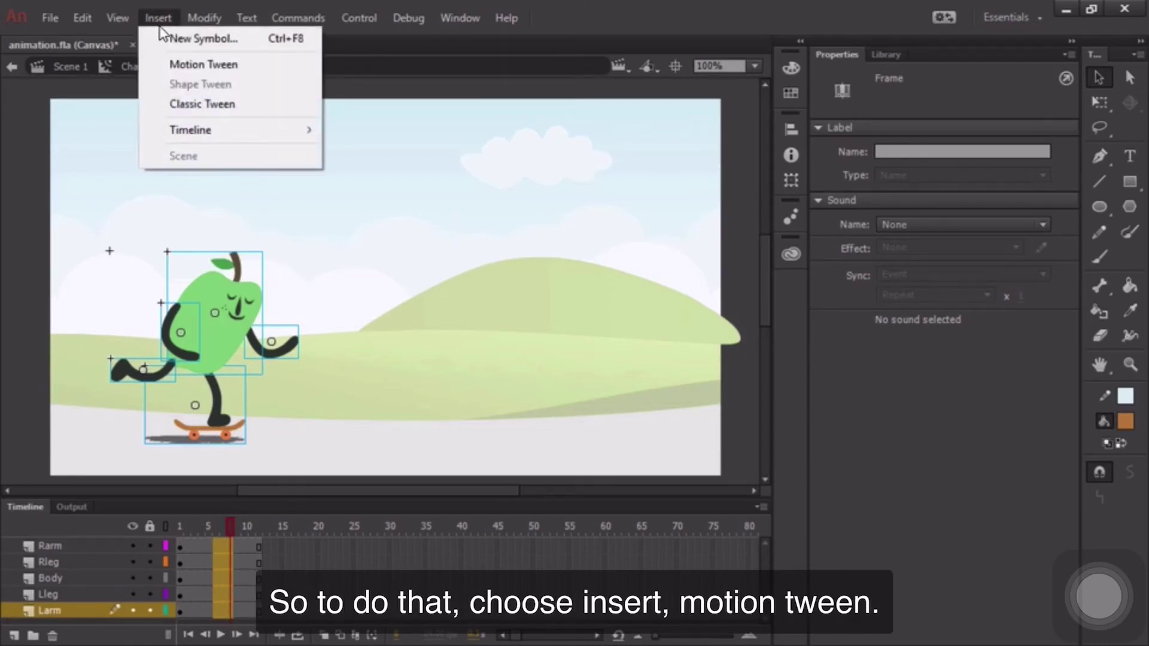
left_click(243, 64)
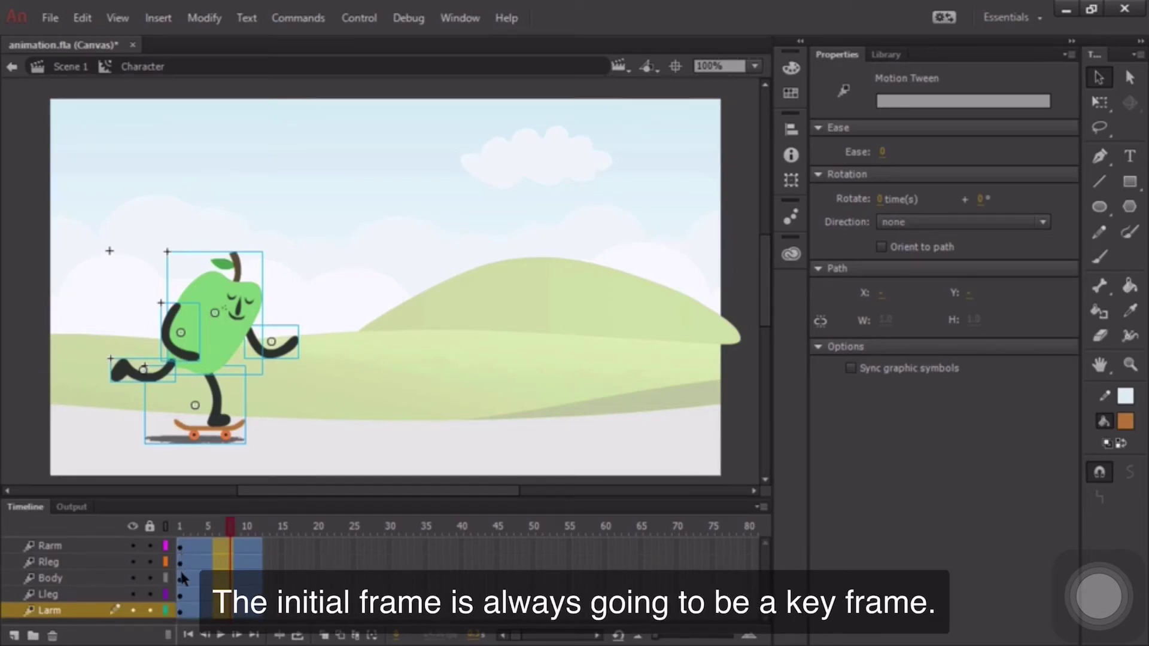
Scrub the playhead back to frame 1 and forward to frame 7 to examine the tween spans.
left_click(199, 527)
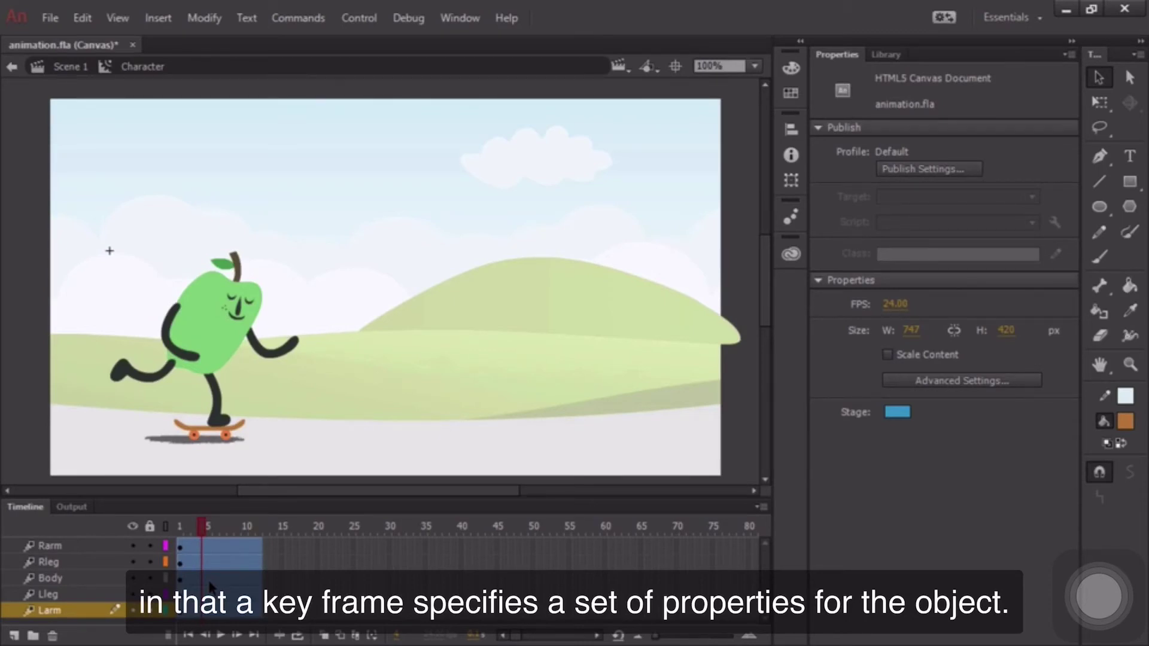
left_click_drag(202, 528, 178, 528)
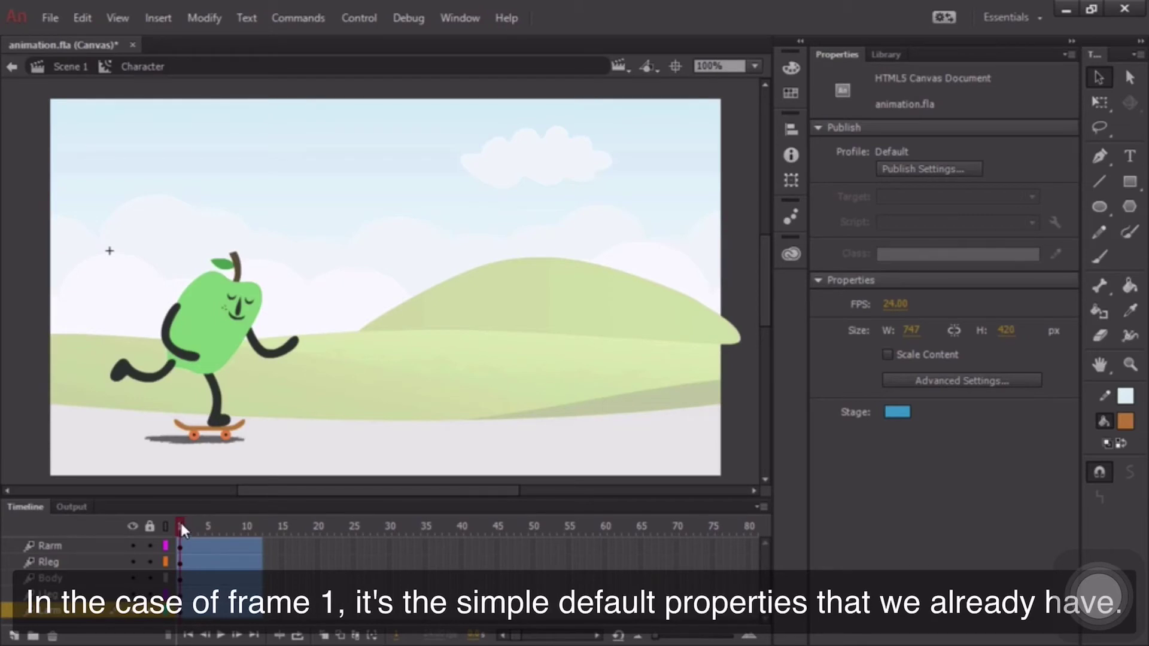
left_click_drag(181, 524, 222, 522)
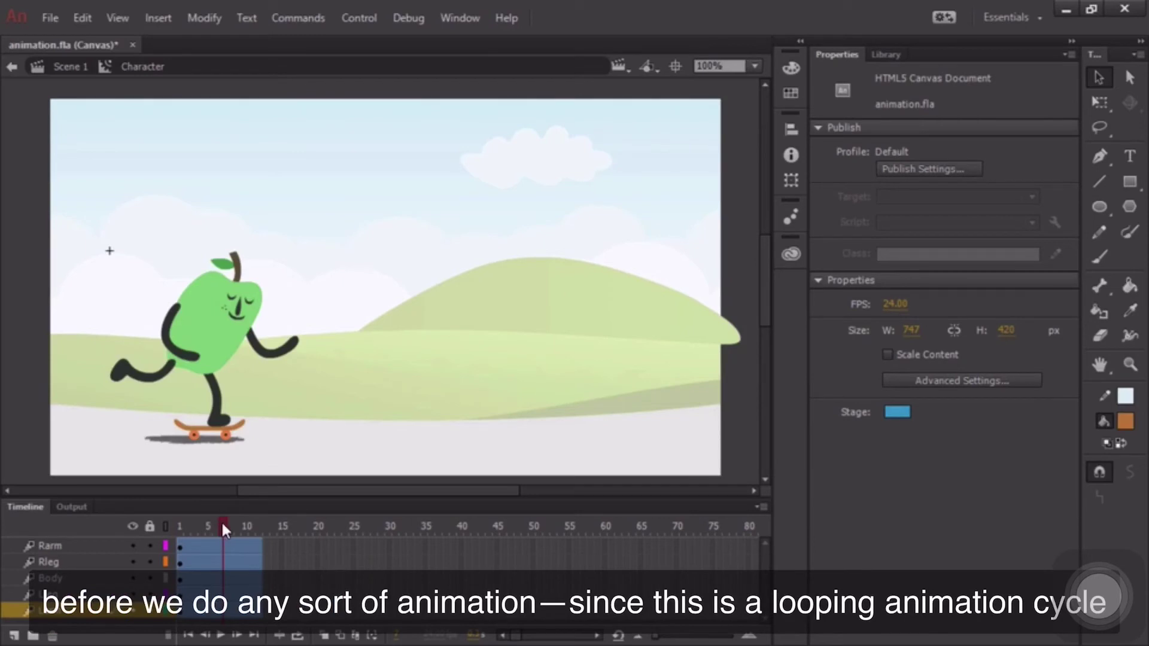
Insert keyframes at frame 12 on all five body-part layers so the final pose matches frame 1.
left_click(181, 527)
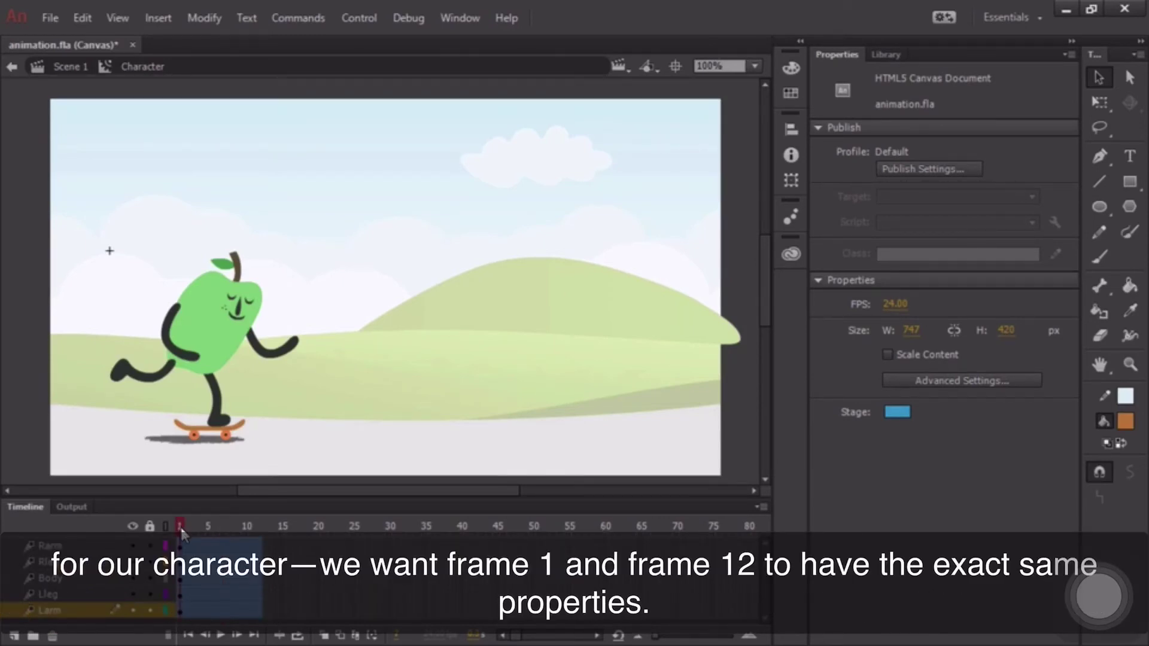
left_click(259, 525)
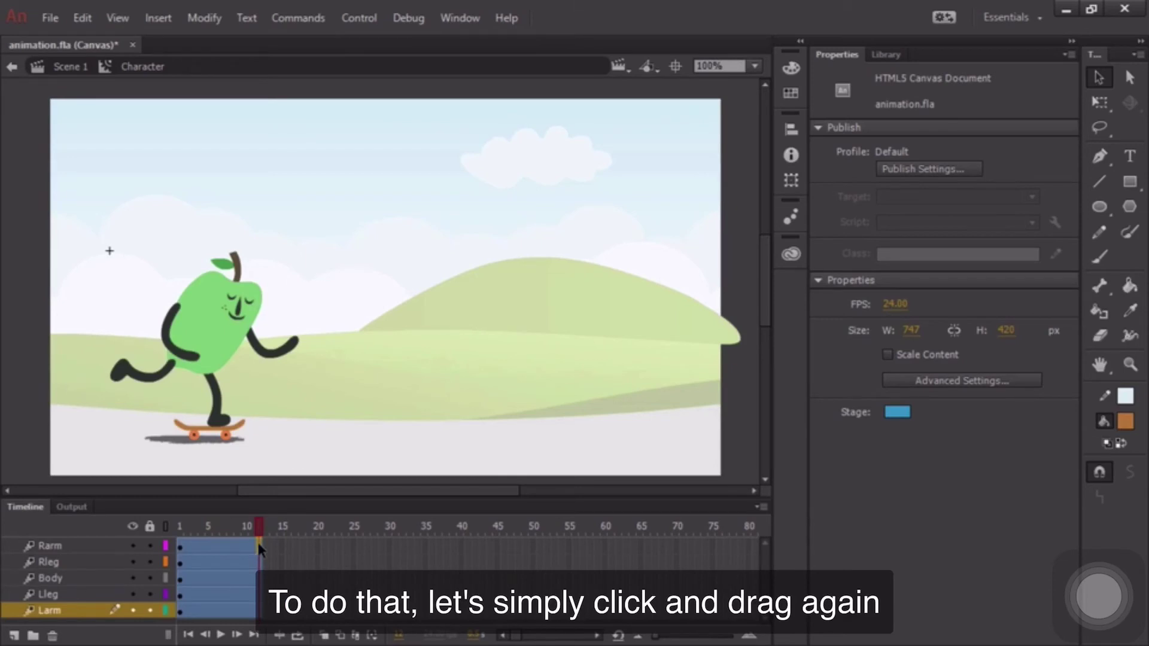
left_click_drag(260, 609, 267, 535)
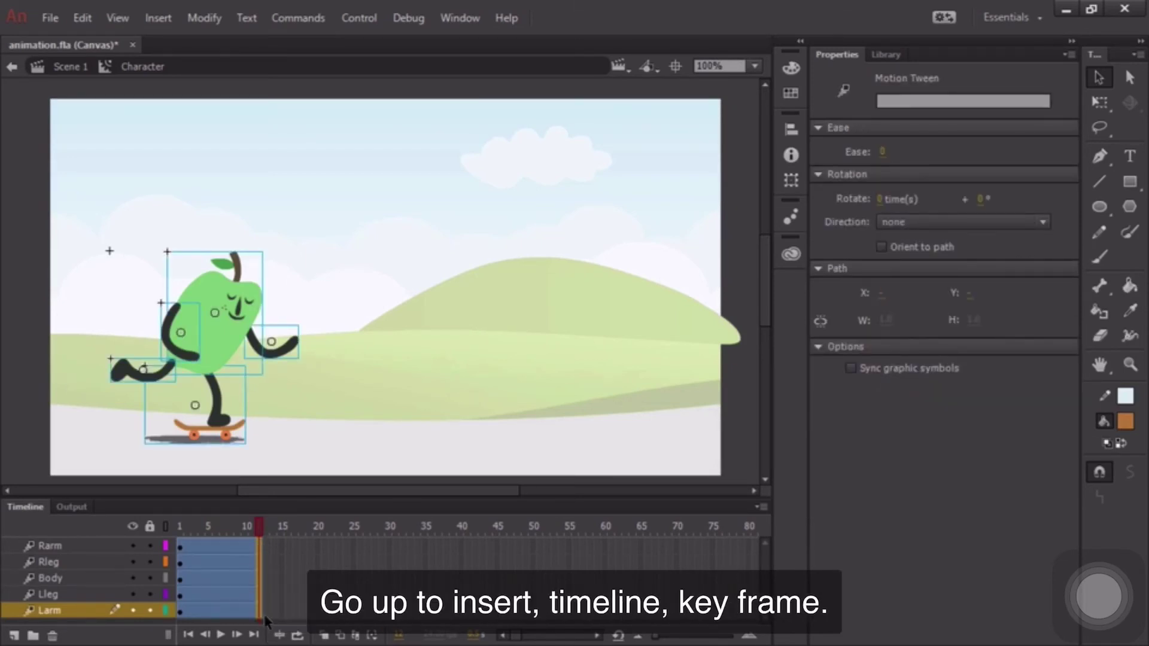
left_click(154, 17)
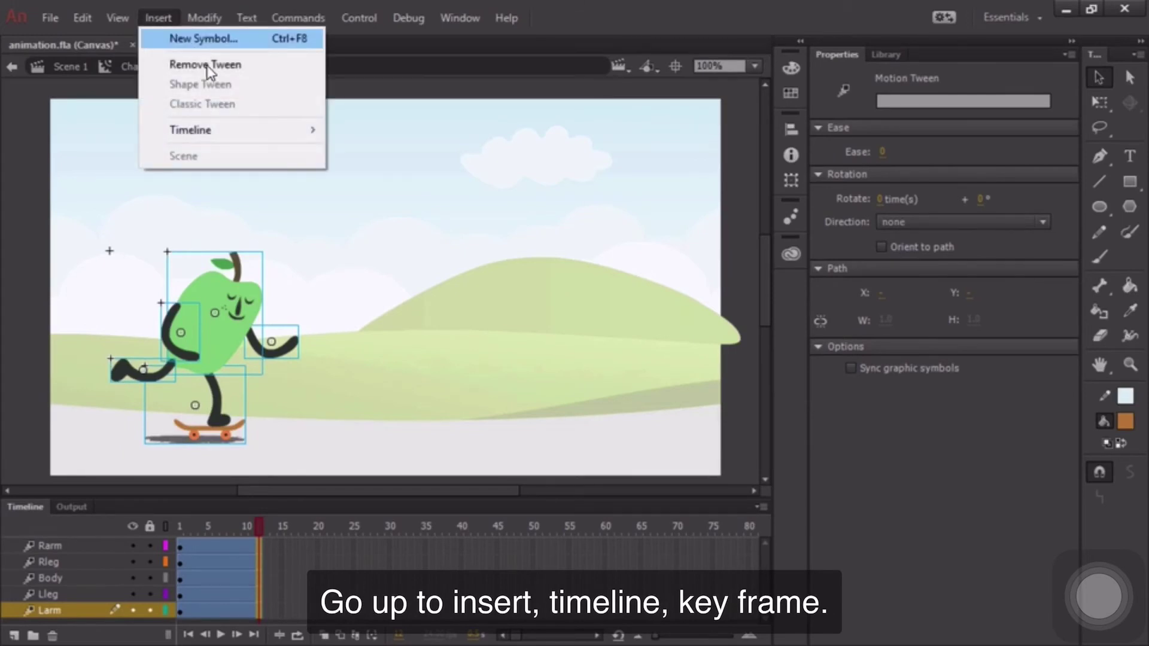
mouse_move(223, 130)
left_click(402, 192)
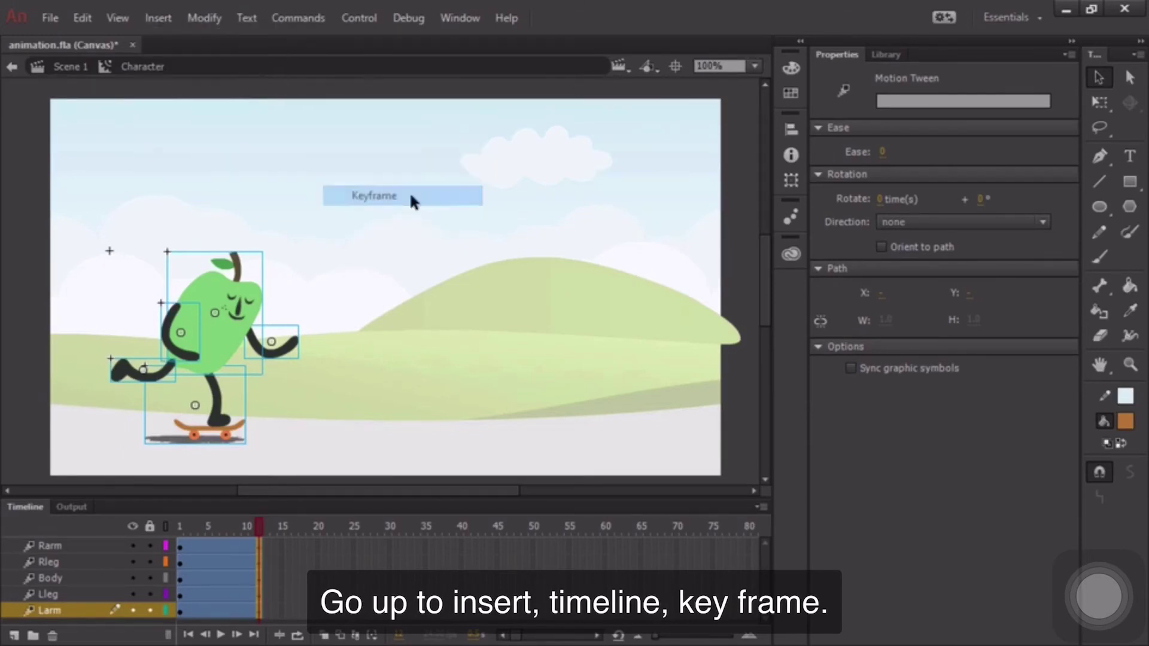
At frame 6, move the body, both arms and the right leg together straight down by 12 px.
left_click_drag(257, 526, 232, 527)
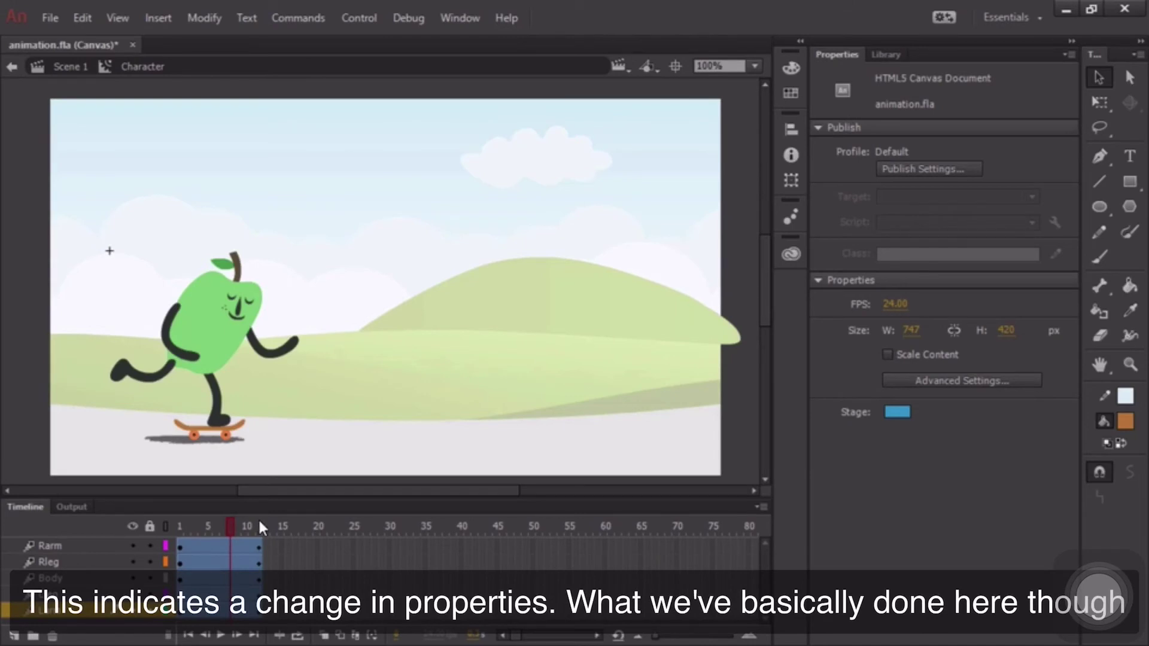
left_click_drag(231, 524, 251, 524)
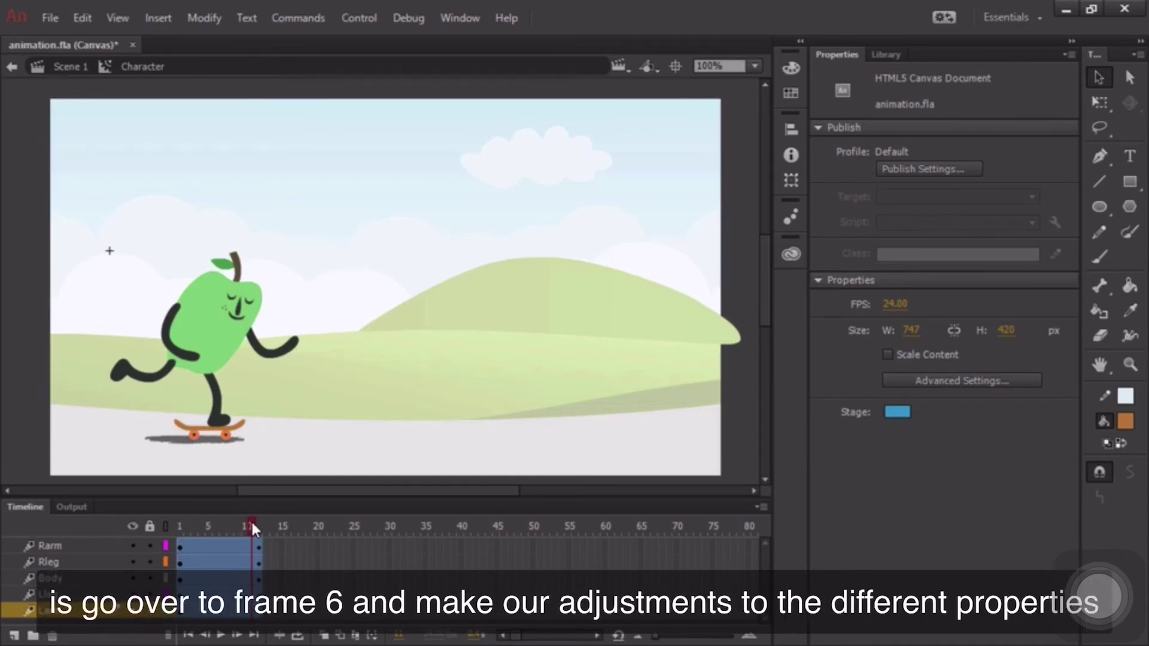
left_click_drag(256, 527, 216, 532)
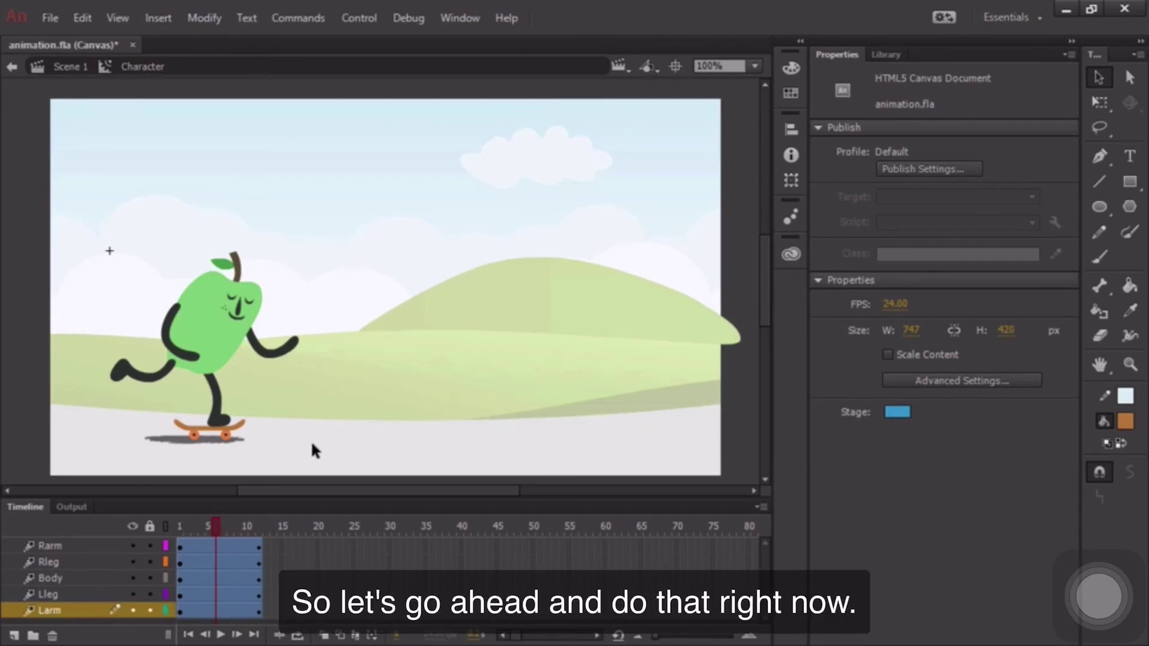
left_click(213, 313)
left_click(276, 348, "shift")
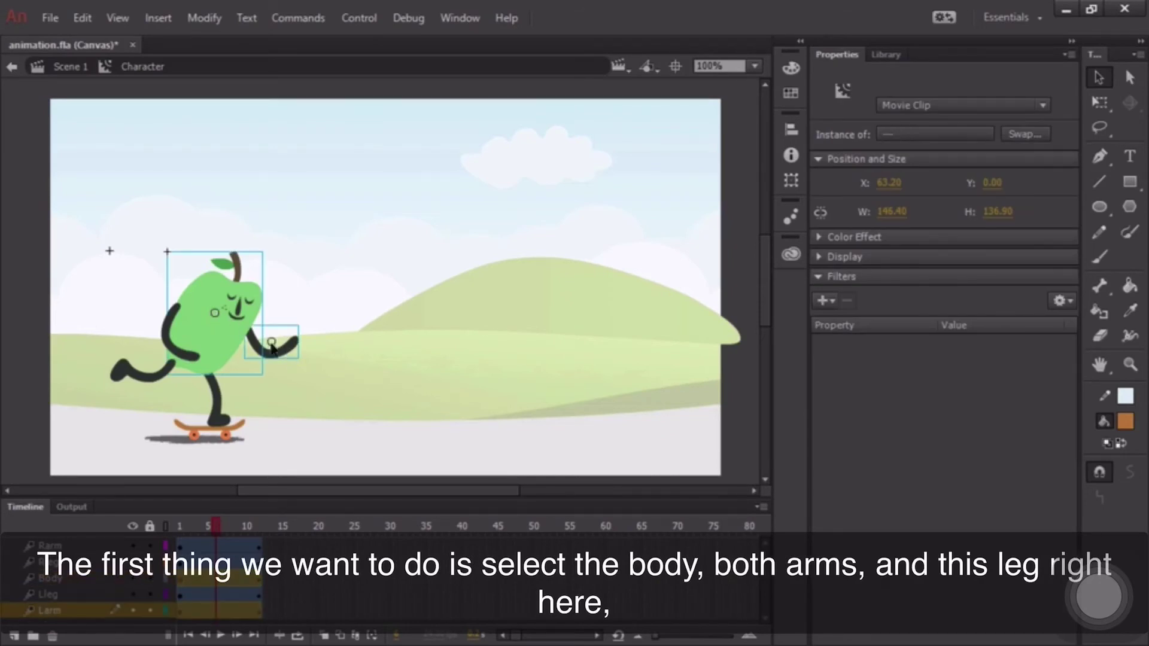
left_click(180, 350, "shift")
left_click(150, 385, "shift")
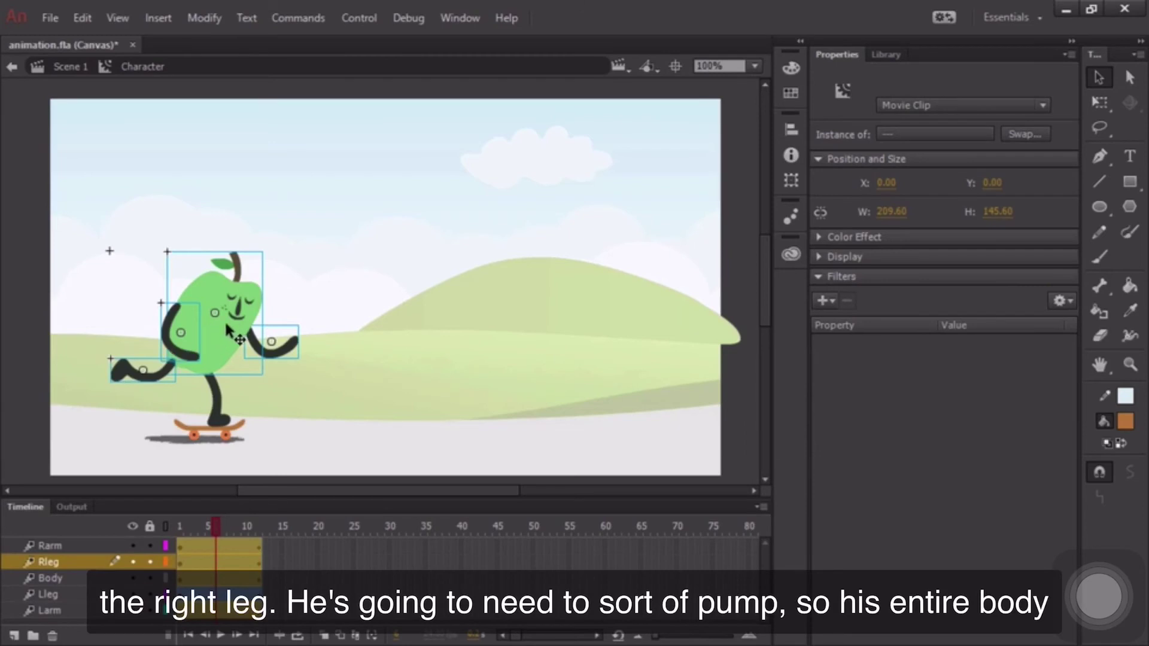
left_click_drag(220, 336, 217, 347)
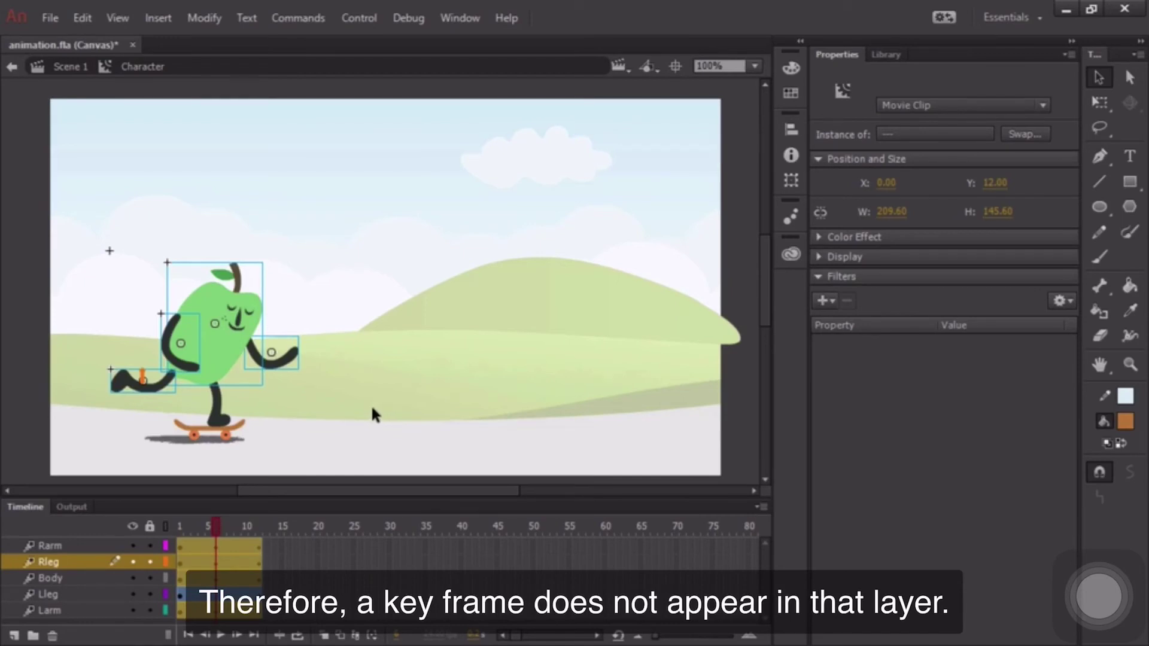
With Free Transform, move the right leg's transformation point to the hip and rotate the leg counterclockwise until its foot reaches the ground.
left_click(1099, 102)
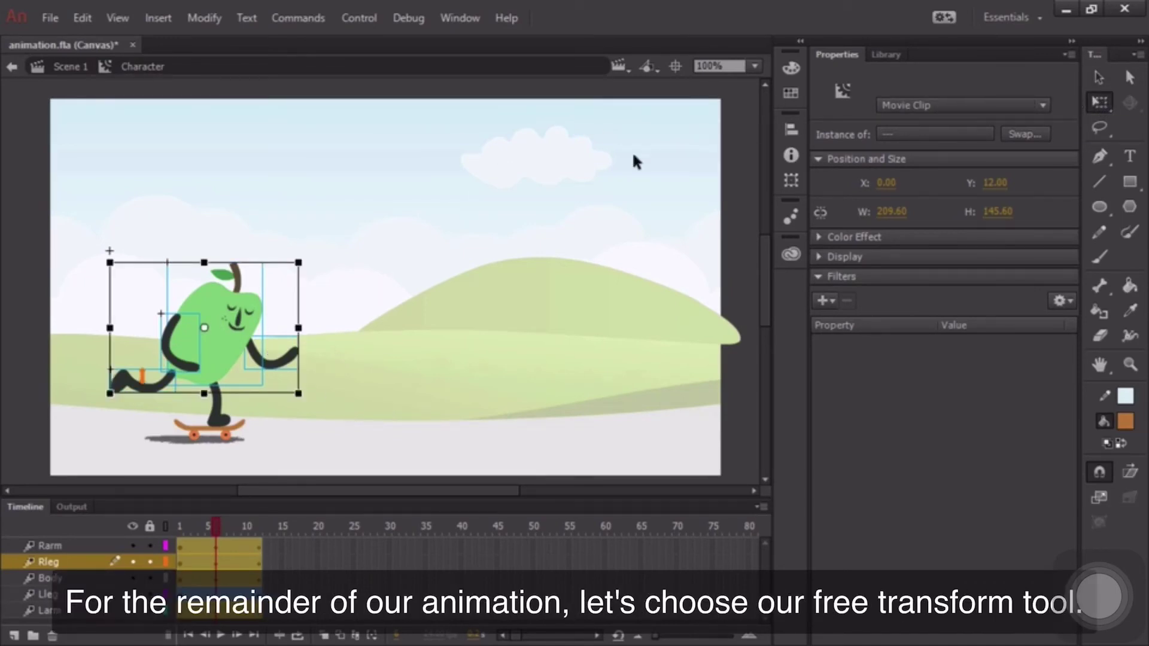
left_click(322, 183)
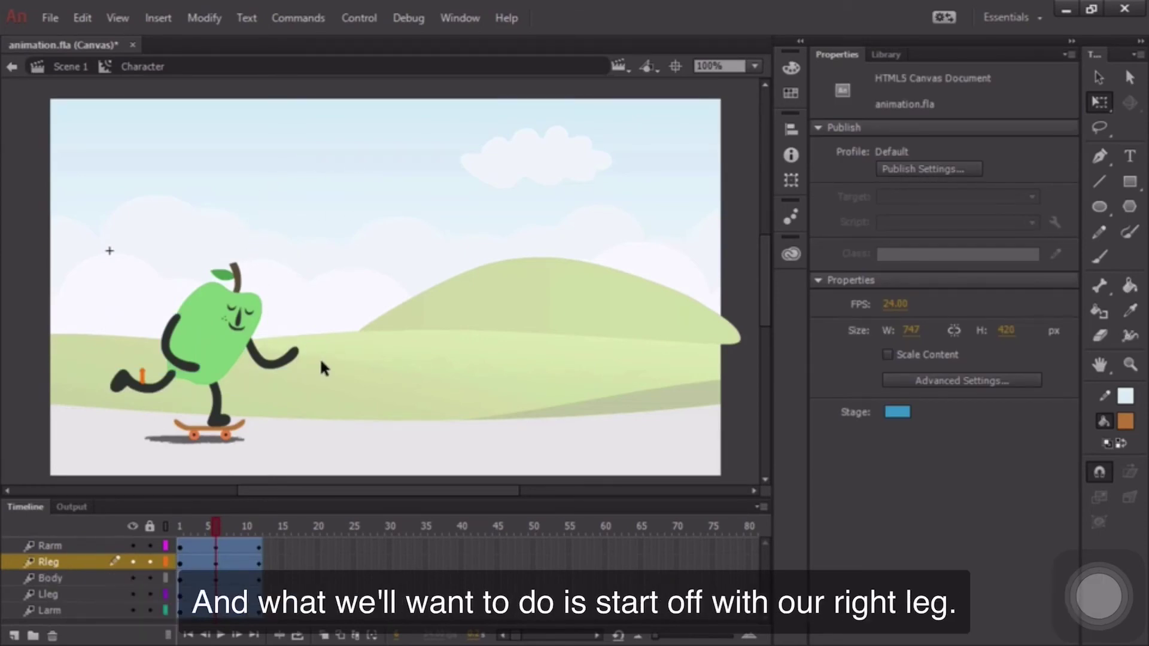
left_click(149, 397)
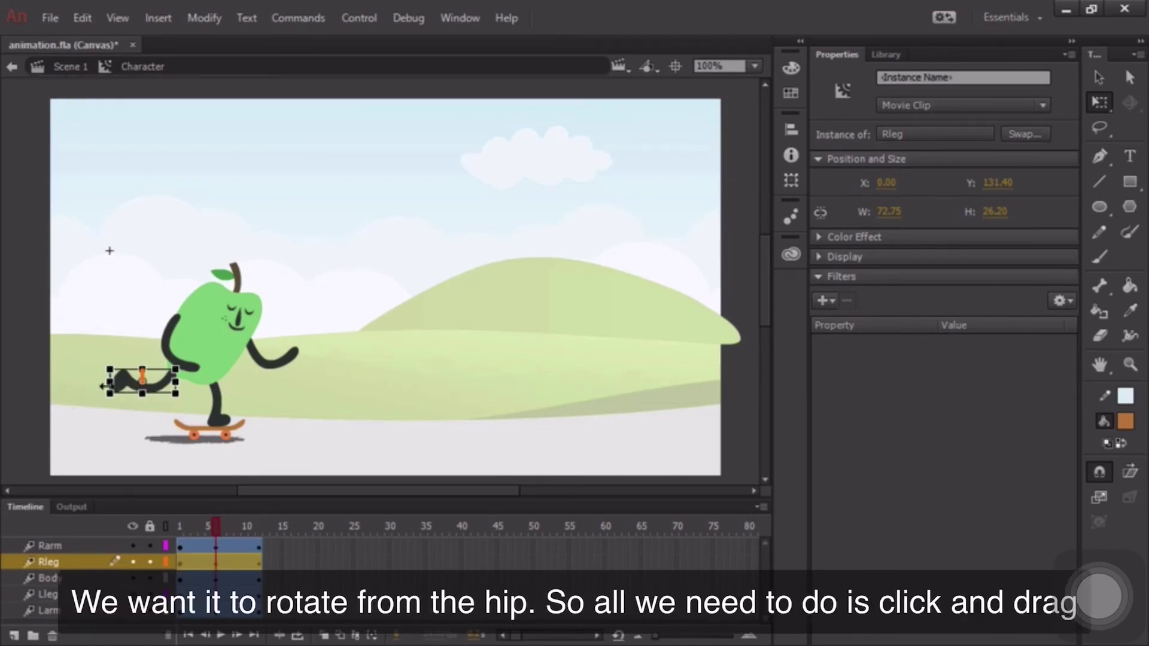
left_click_drag(141, 377, 177, 372)
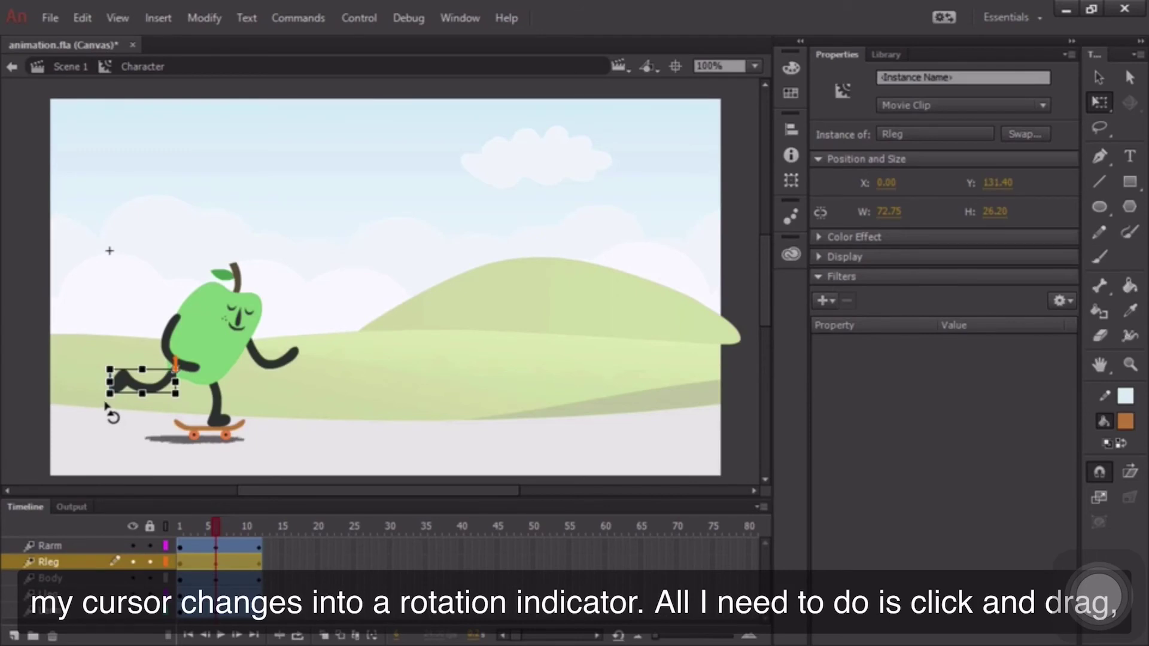
left_click_drag(141, 438, 186, 465)
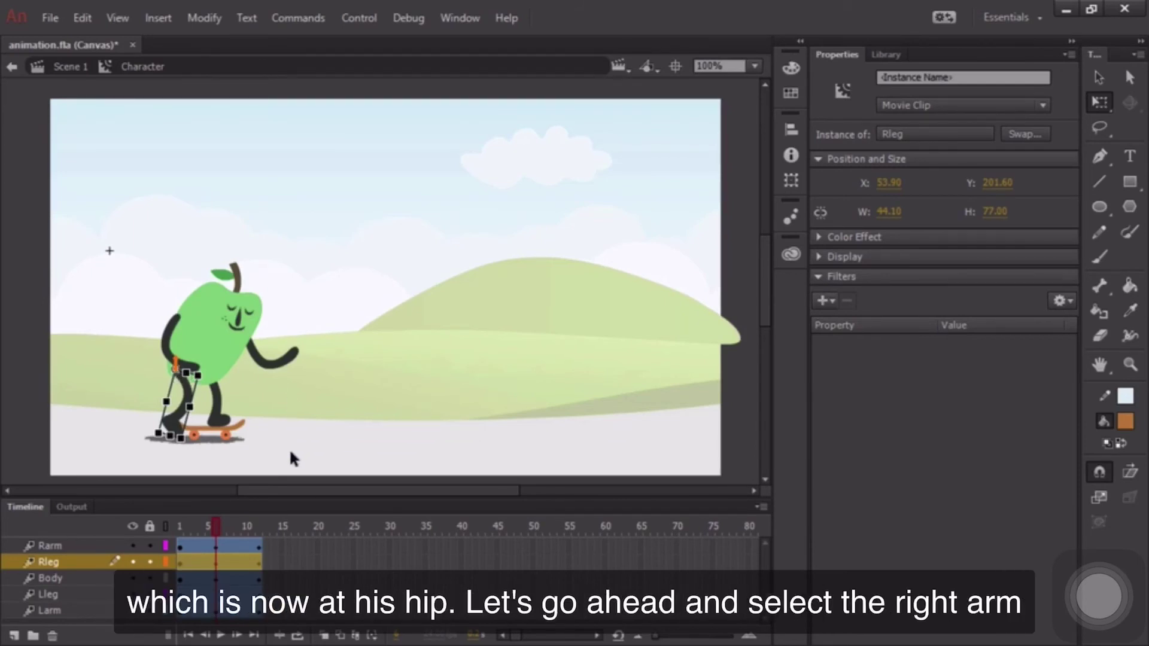
Move the right arm's transformation point to the shoulder and rotate the arm clockwise, swinging it out behind the body.
left_click(172, 340)
left_click_drag(183, 341, 184, 314)
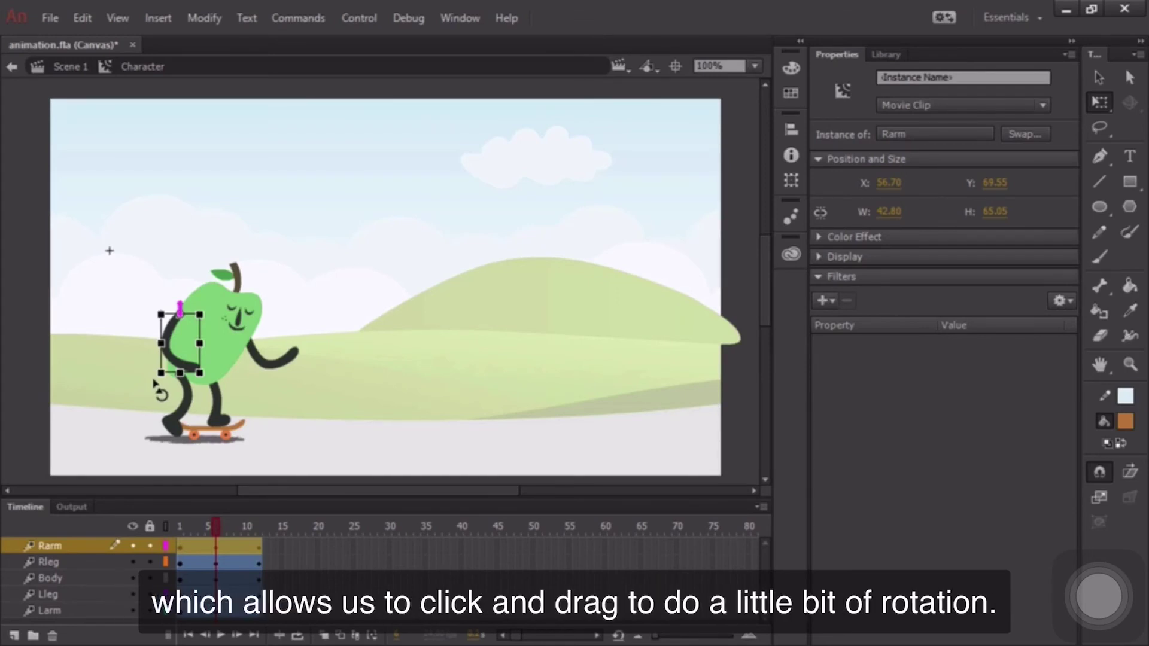
left_click_drag(153, 382, 115, 390)
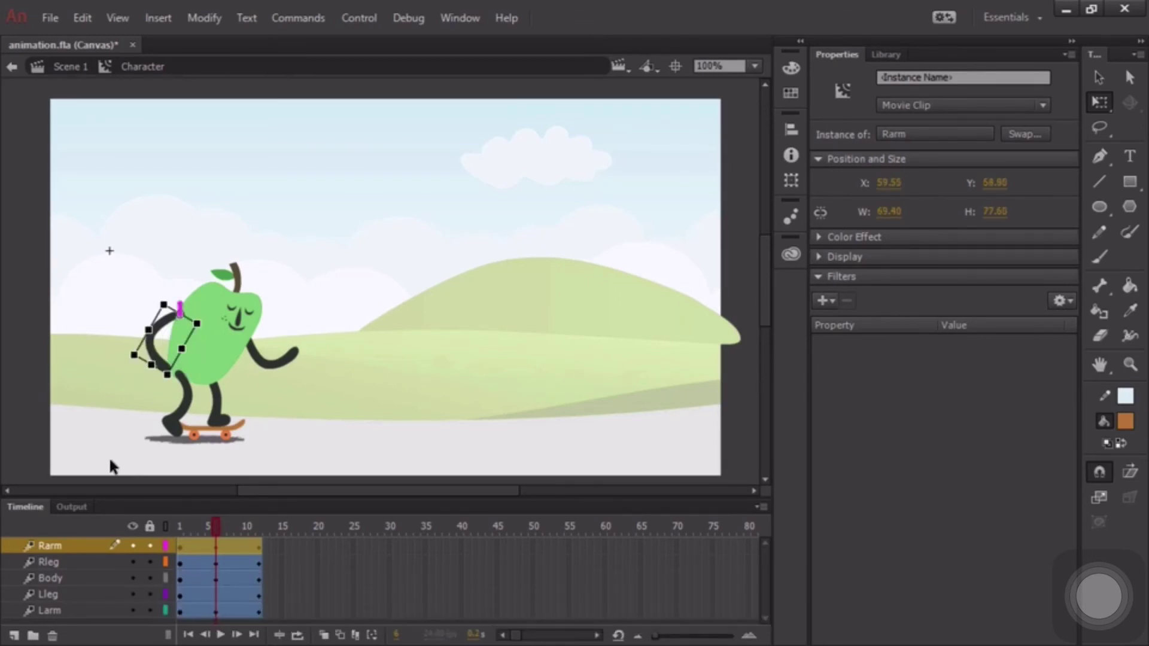
Move the left arm's transformation point to the shoulder, rotate the arm slightly counterclockwise, and check the motion around frame 6.
left_click(271, 372)
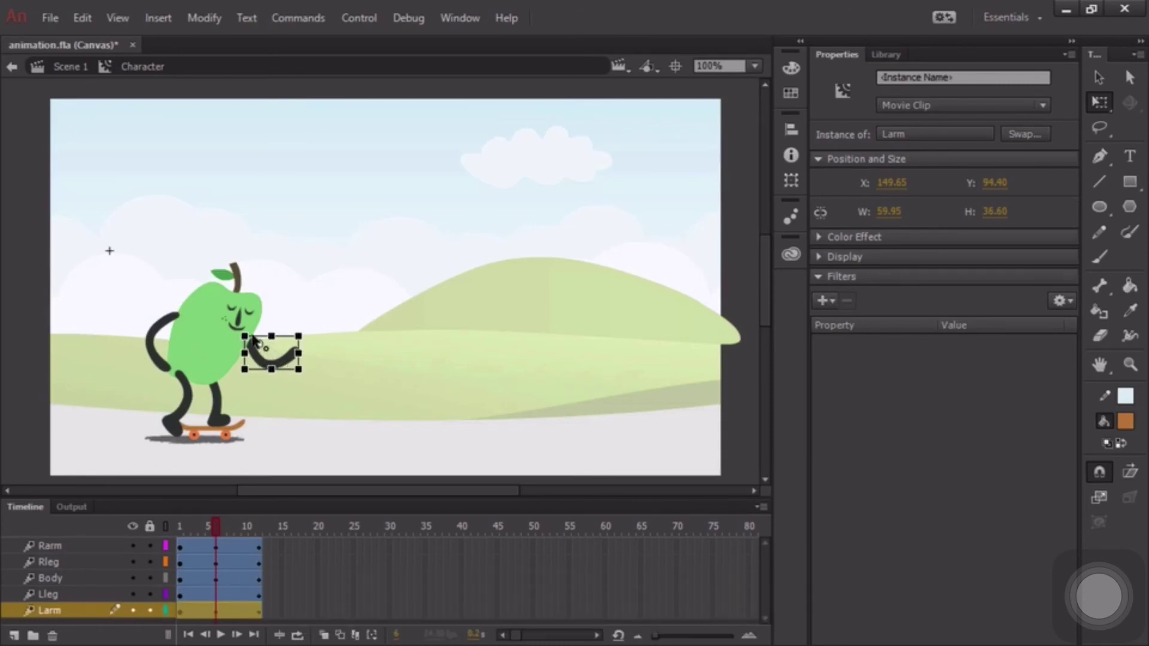
left_click_drag(266, 348, 311, 374)
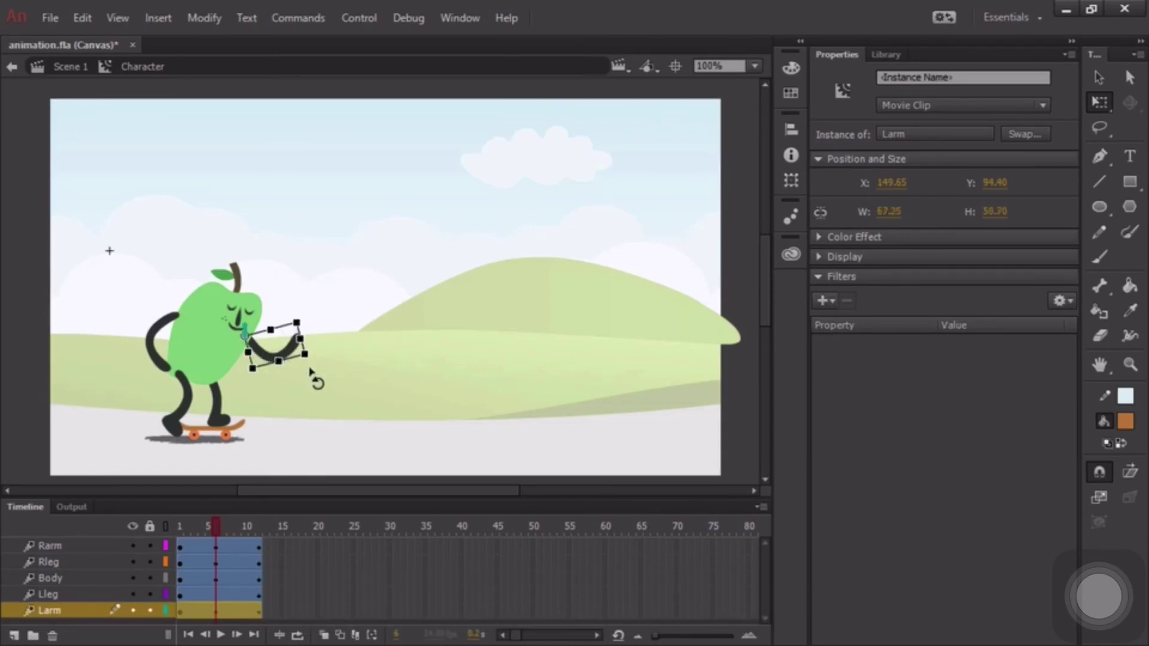
mouse_move(214, 523)
left_mouse_down()
mouse_move(168, 521)
mouse_move(223, 524)
mouse_move(163, 521)
mouse_move(252, 526)
mouse_move(216, 526)
left_mouse_up()
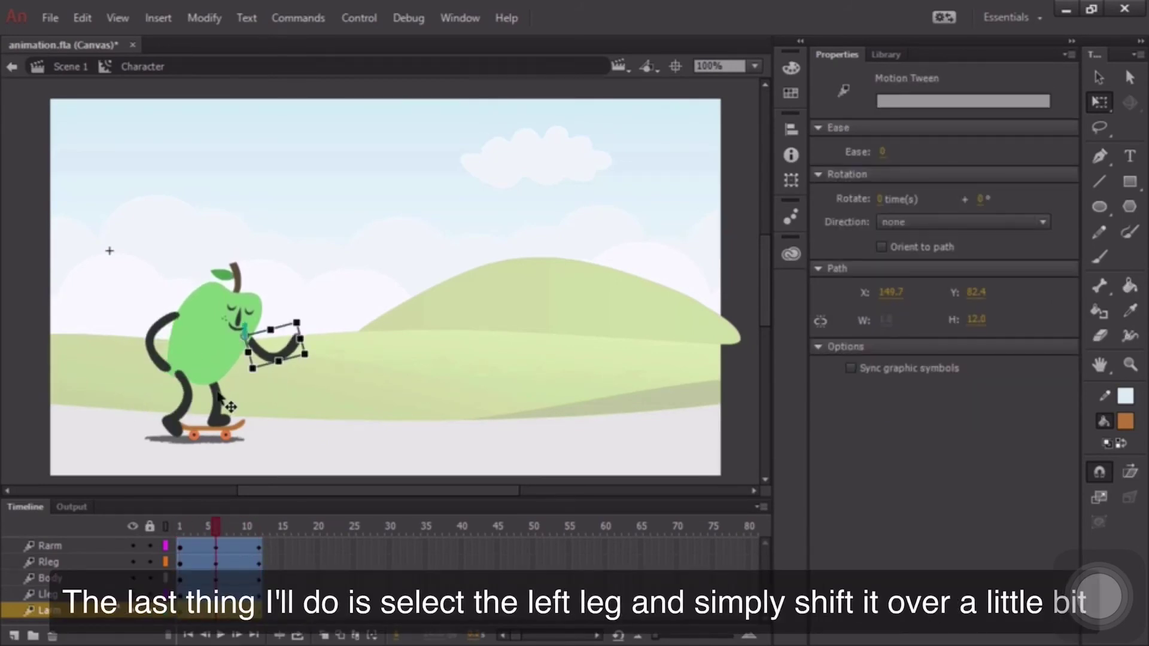
At frame 6, nudge the left leg with the skateboard 3 px to the right, check the tween, and save the document.
left_click(226, 418)
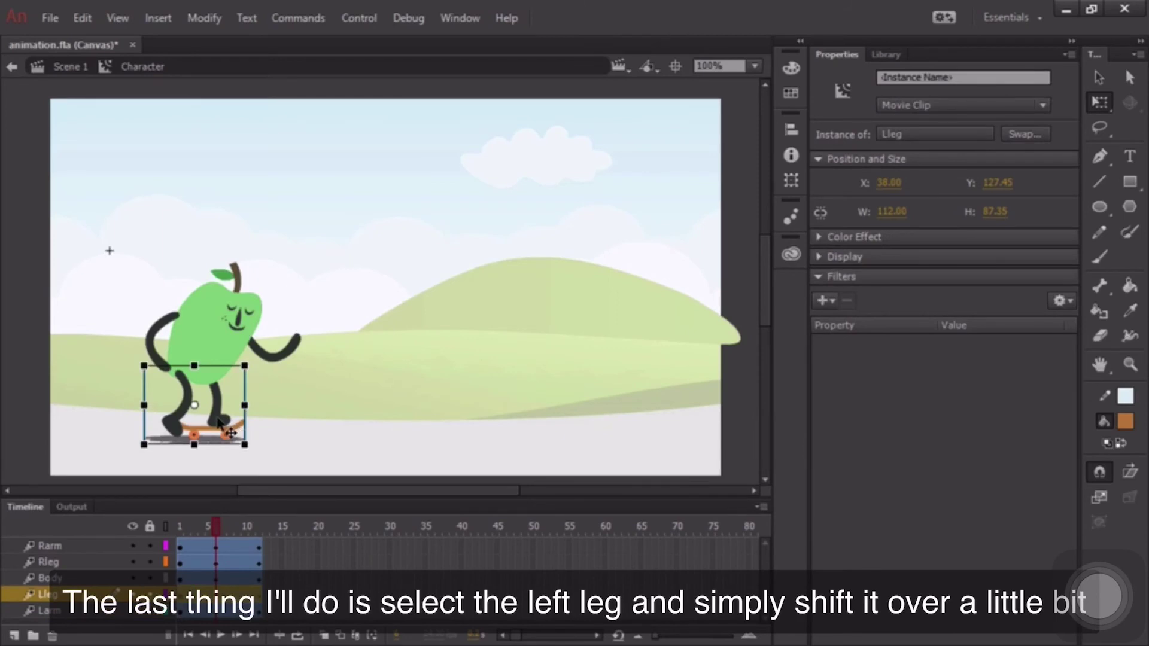
key("Right")
key("Right")
key("Right")
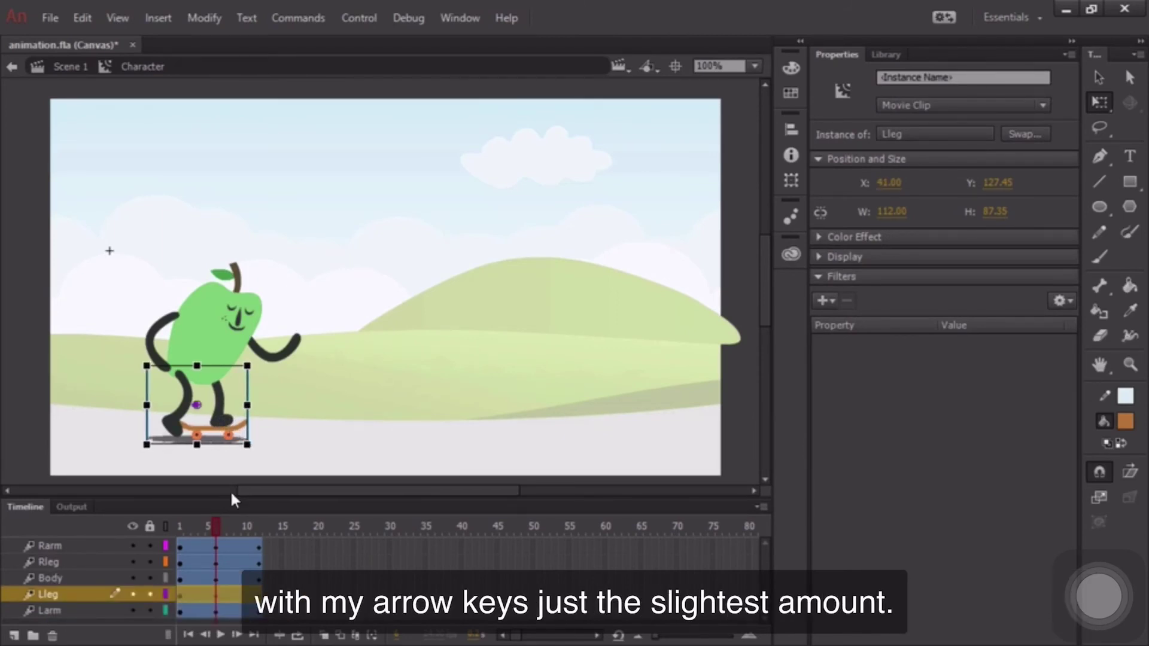
mouse_move(213, 524)
left_mouse_down()
mouse_move(180, 528)
mouse_move(273, 520)
mouse_move(179, 523)
mouse_move(227, 529)
mouse_move(213, 529)
left_mouse_up()
left_click(216, 594)
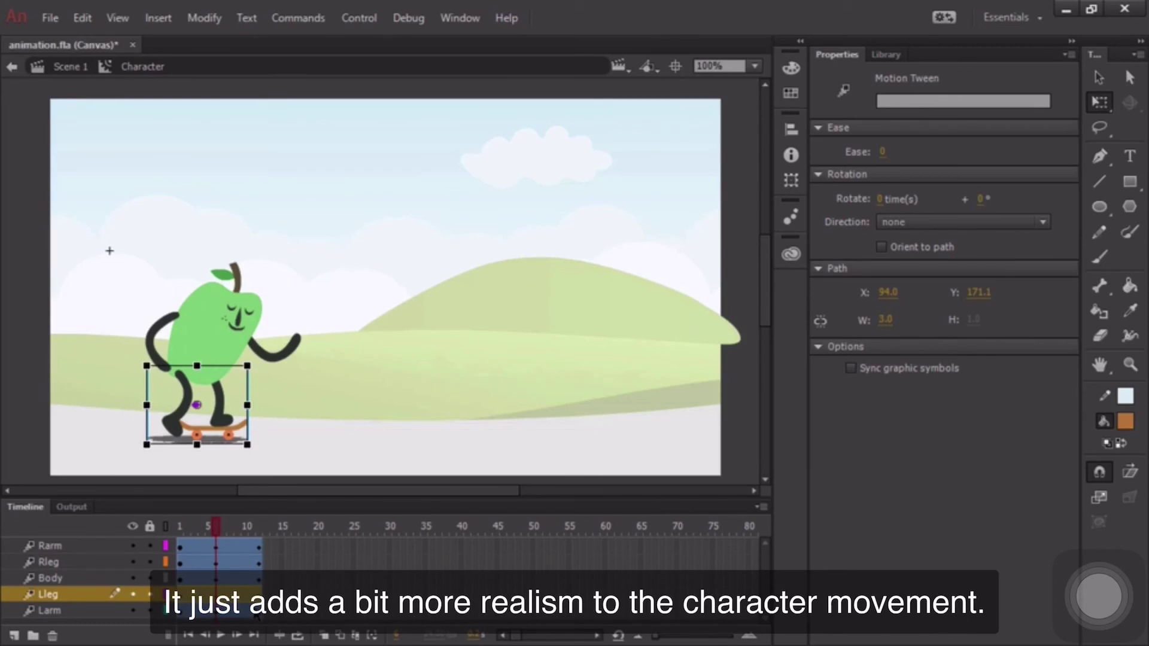
key("ctrl+s")
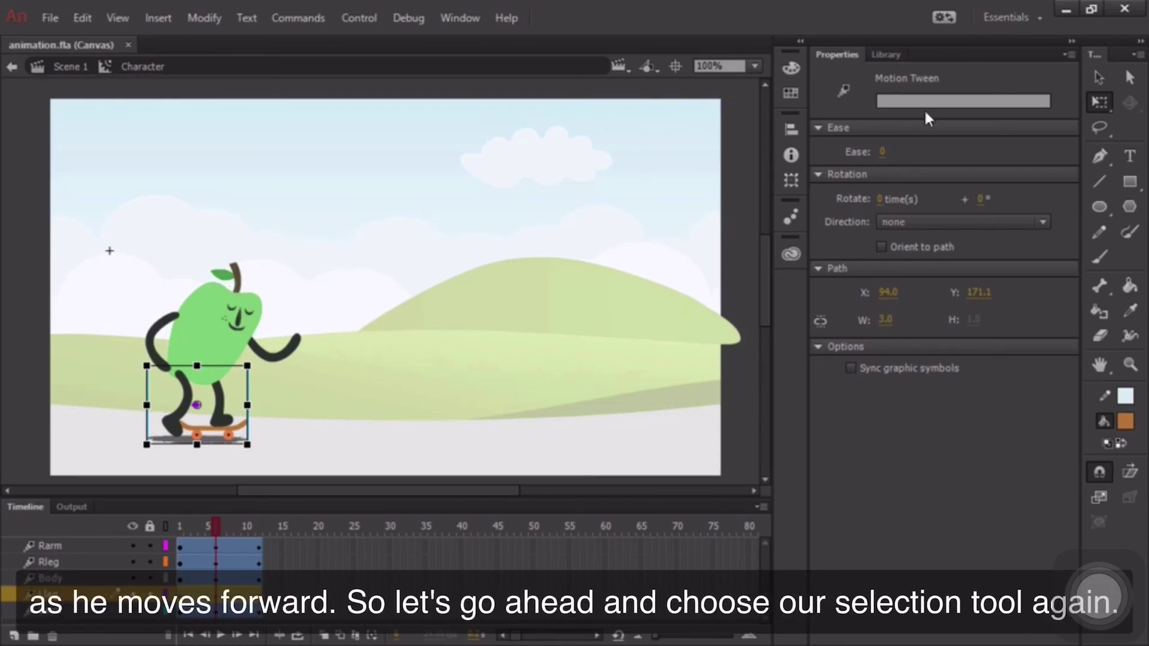
Open the Body movie clip for editing in place with the Selection tool and deselect all its artwork.
left_click(1106, 77)
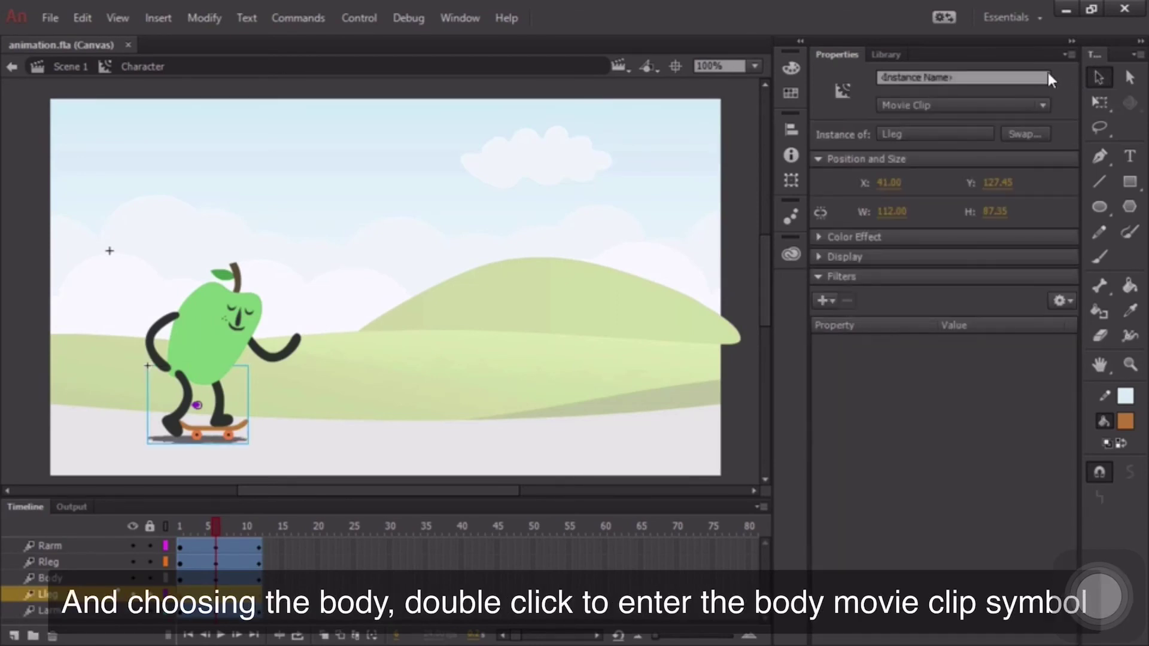
left_click(231, 281)
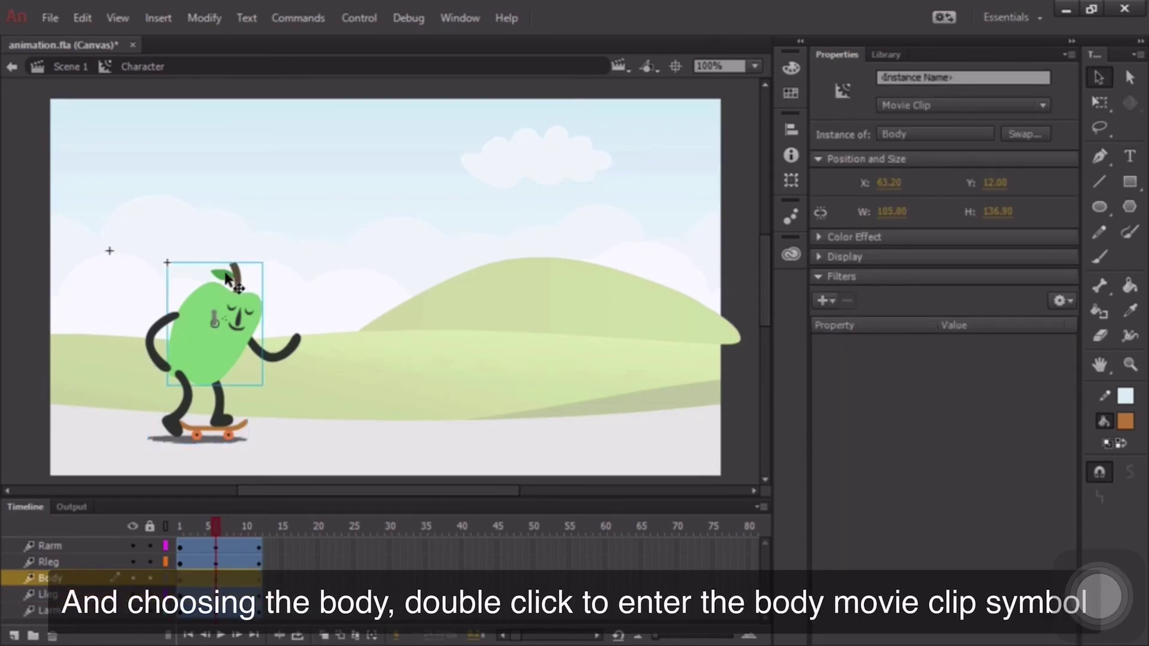
double_click(233, 282)
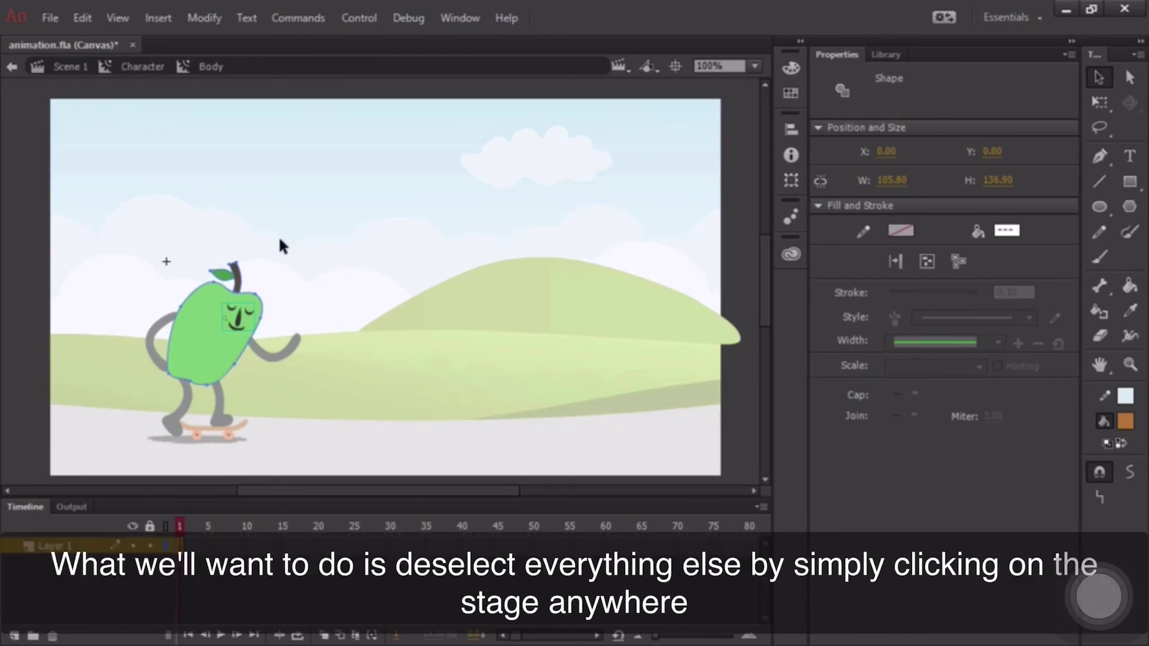
left_click(280, 239)
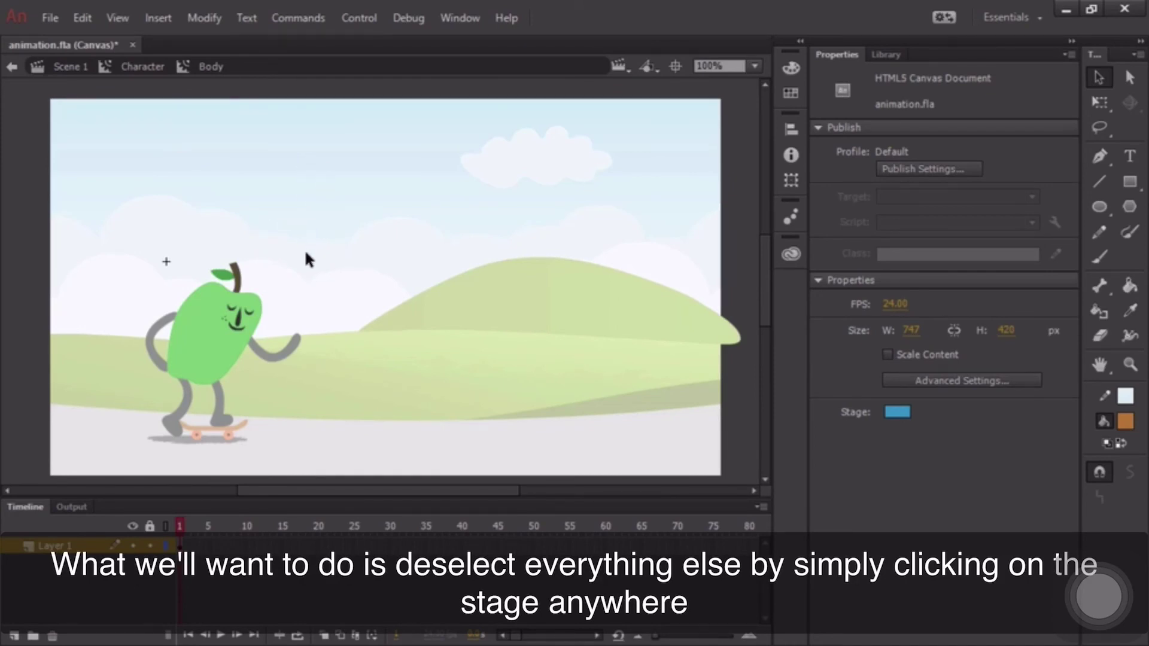
Cut the leaf drawing object beside the apple's stem from Layer 1.
left_click(224, 279)
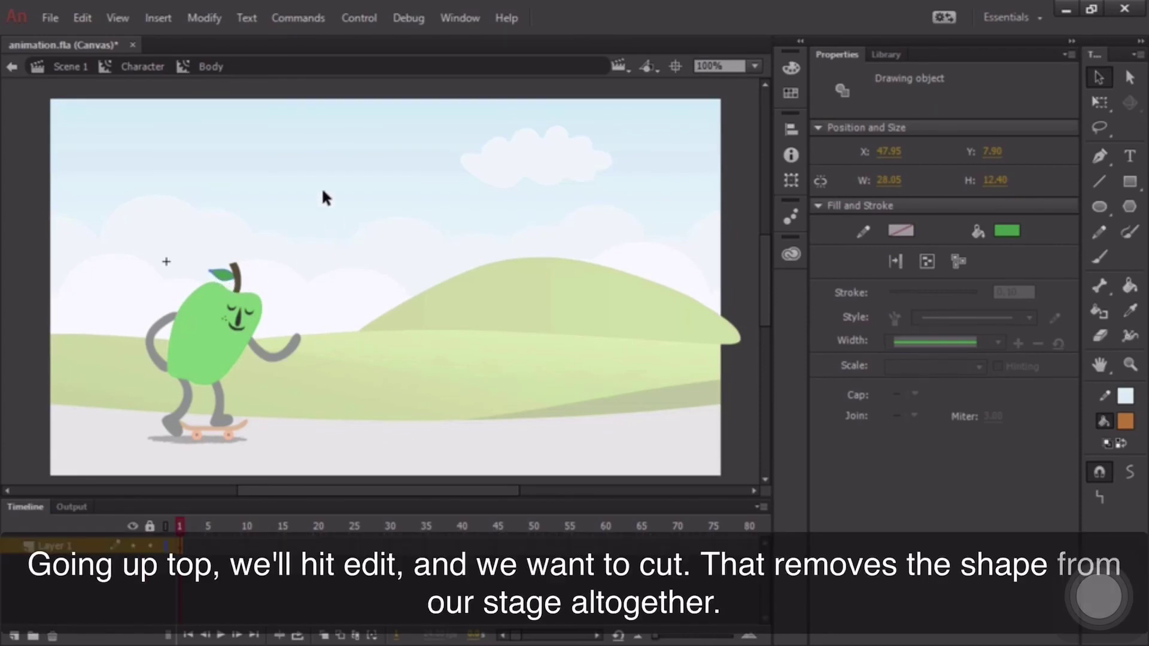
left_click(82, 17)
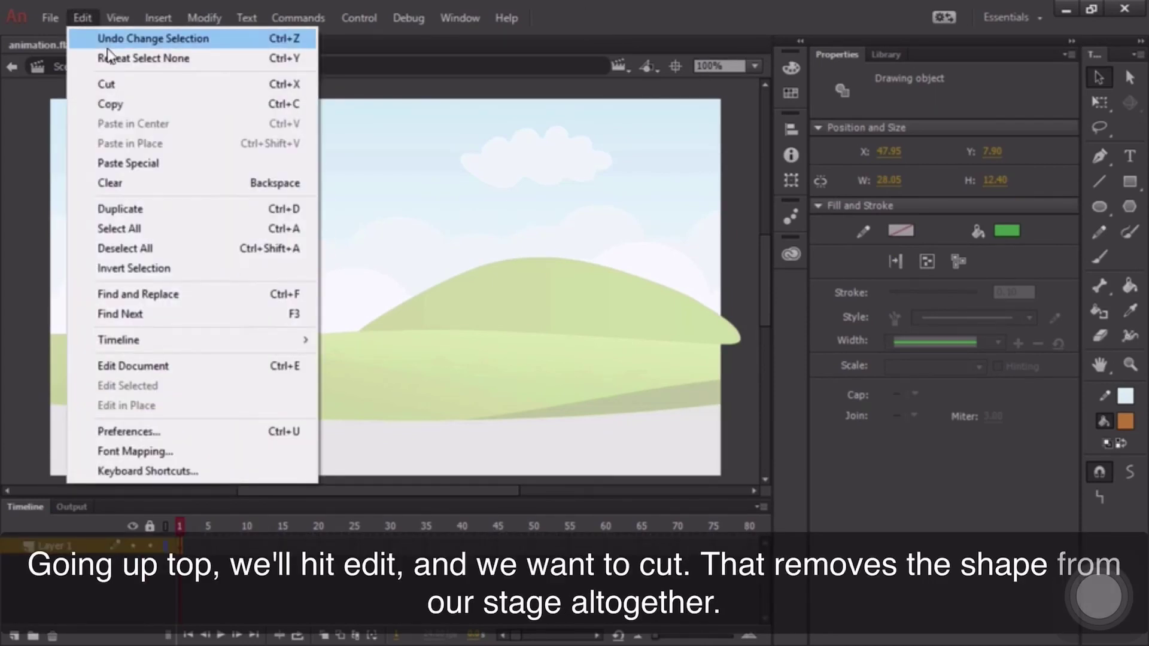
left_click(131, 82)
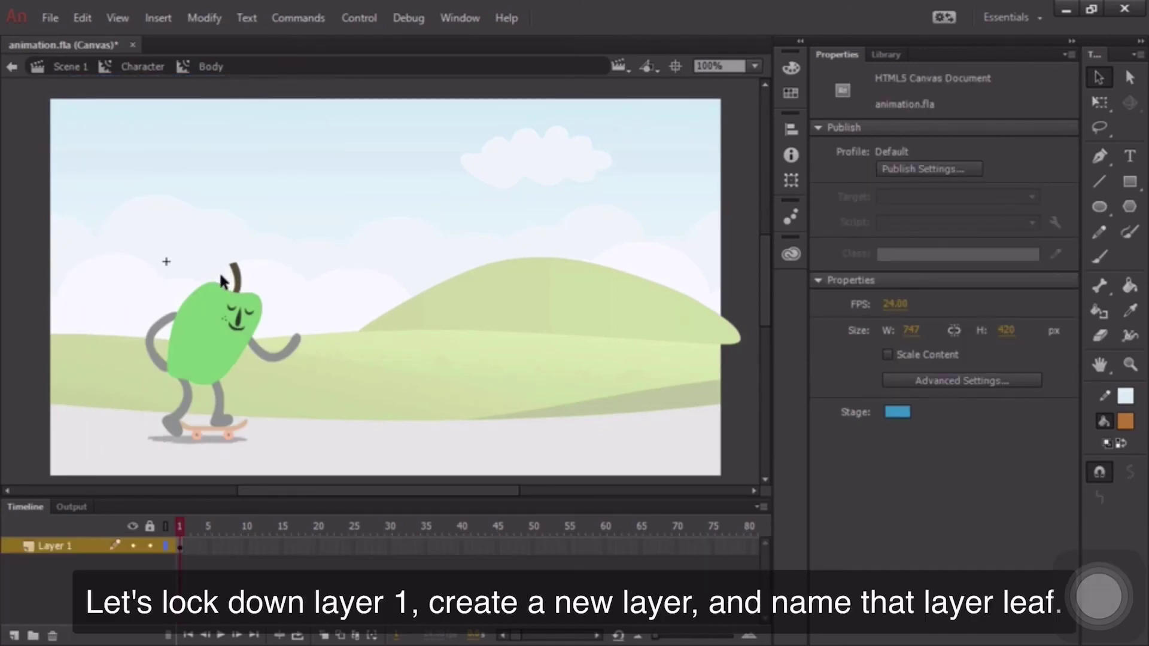
Lock Layer 1 and add a new layer named Leaf above it.
left_click(149, 546)
left_click(15, 634)
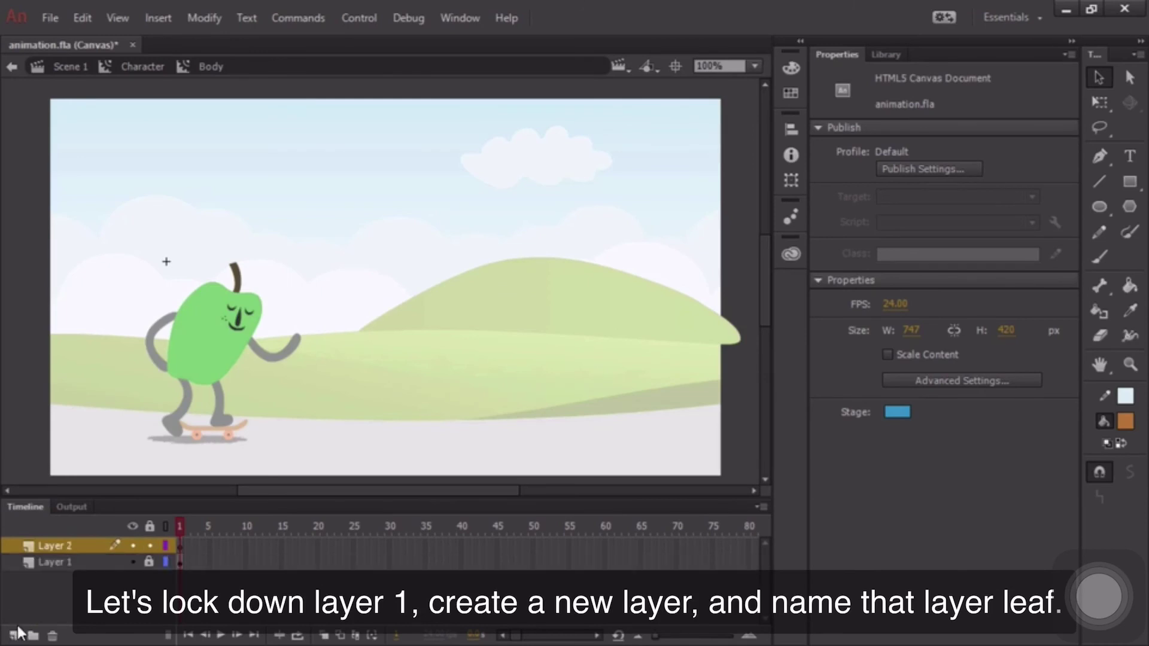
double_click(52, 546)
type("Leaf")
Rename Layer 1 inside the Body symbol to Body.
left_click(57, 563)
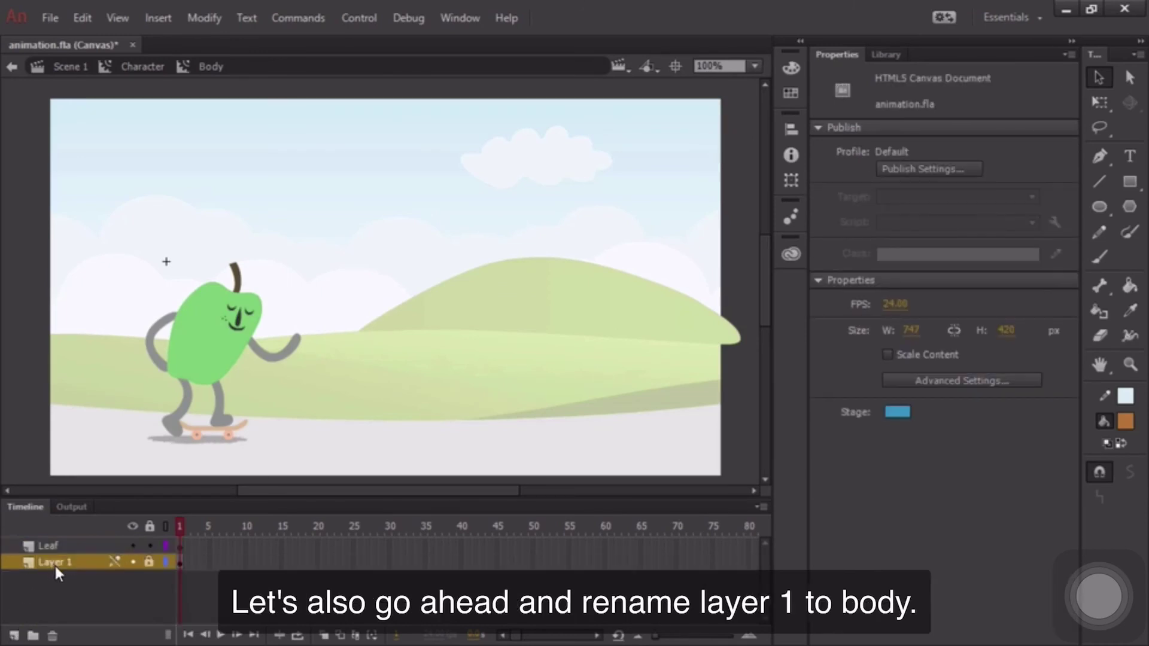
double_click(53, 563)
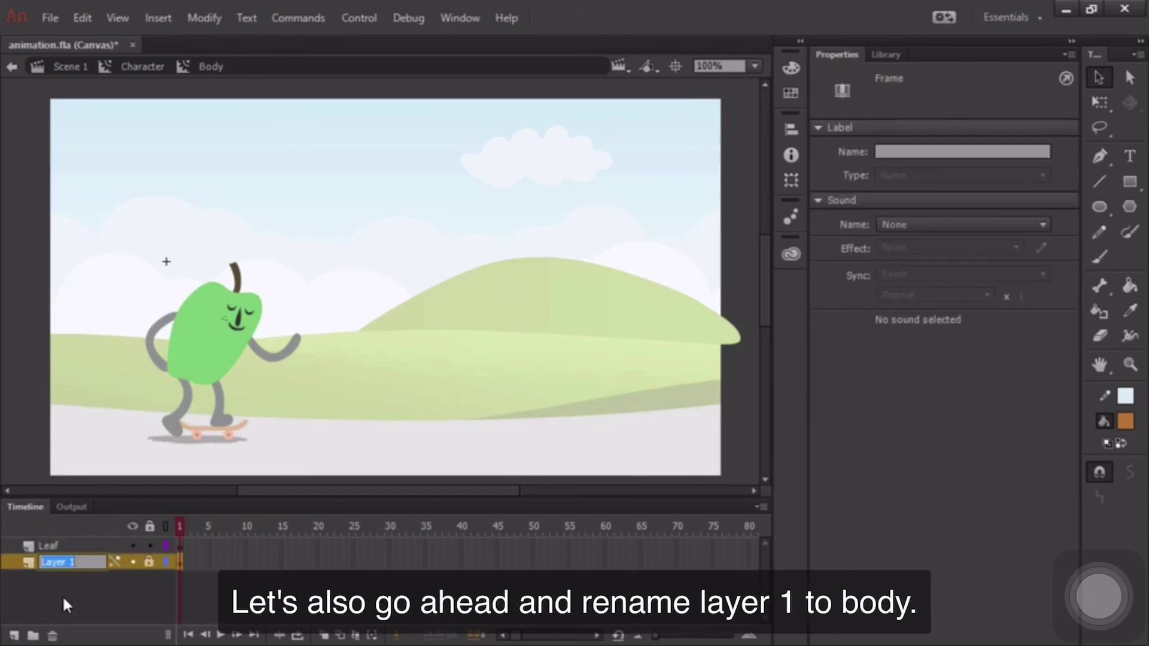
type("Body")
Paste the cut leaf in place on the Leaf layer and save the document.
left_click(88, 544)
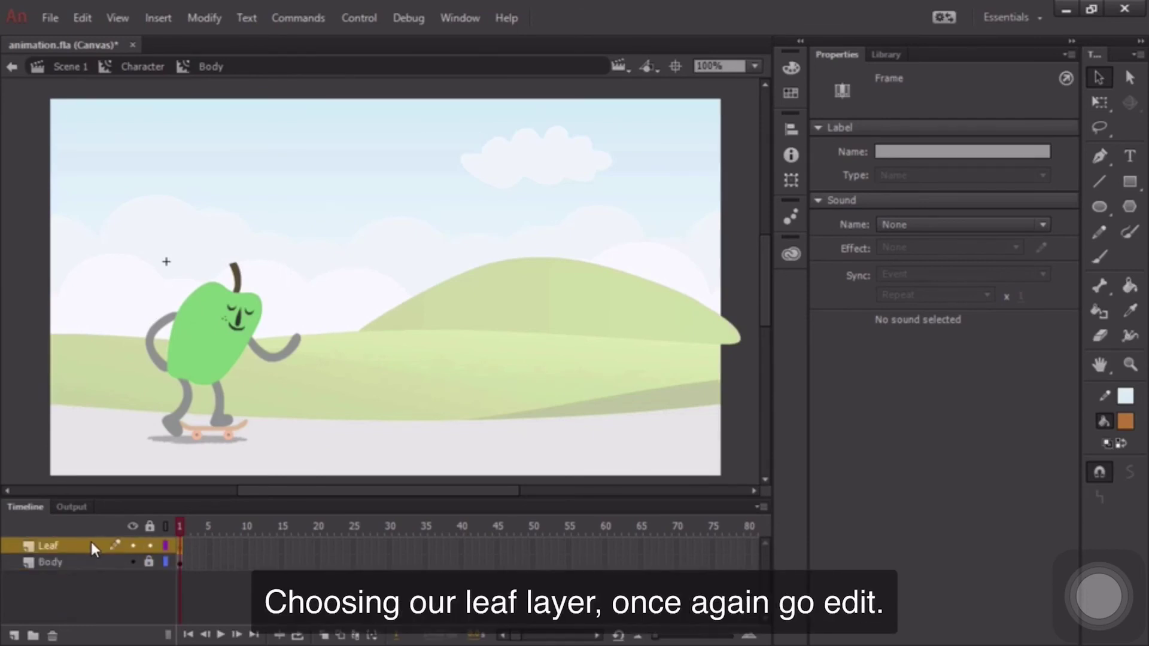
left_click(82, 16)
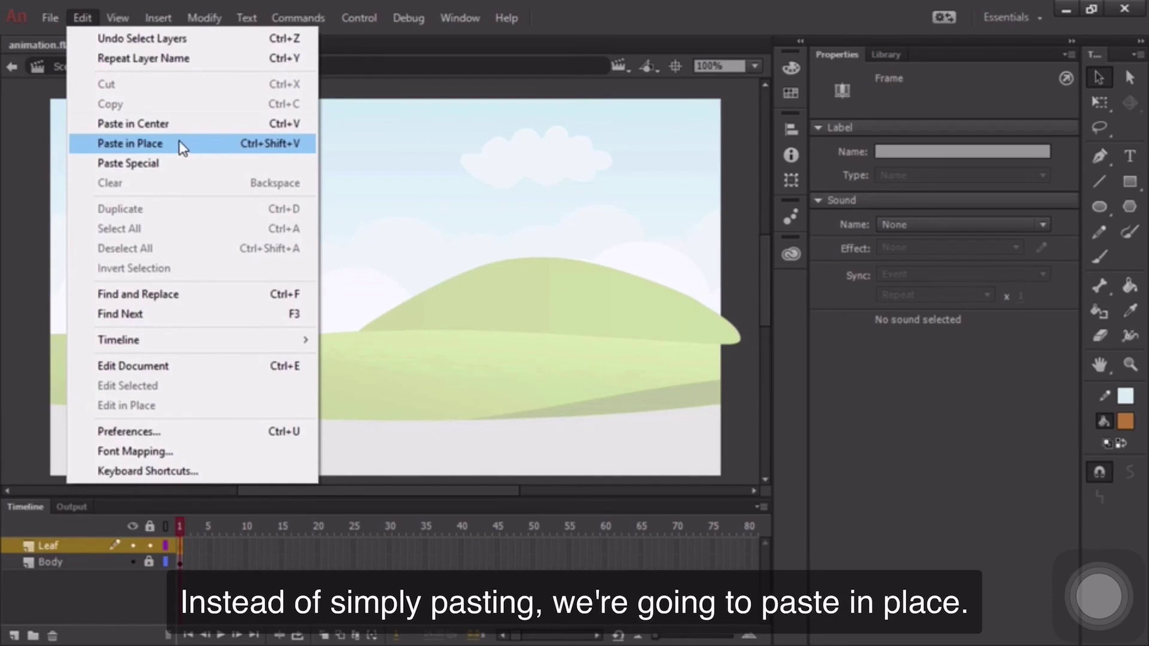
left_click(162, 150)
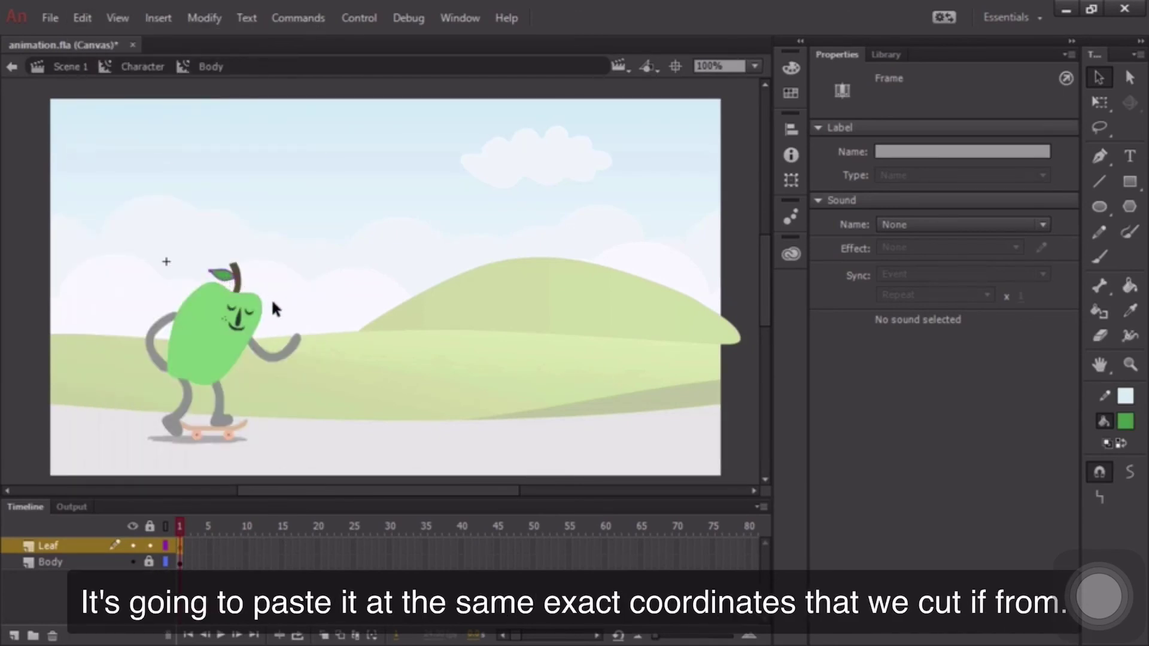
key("ctrl+s")
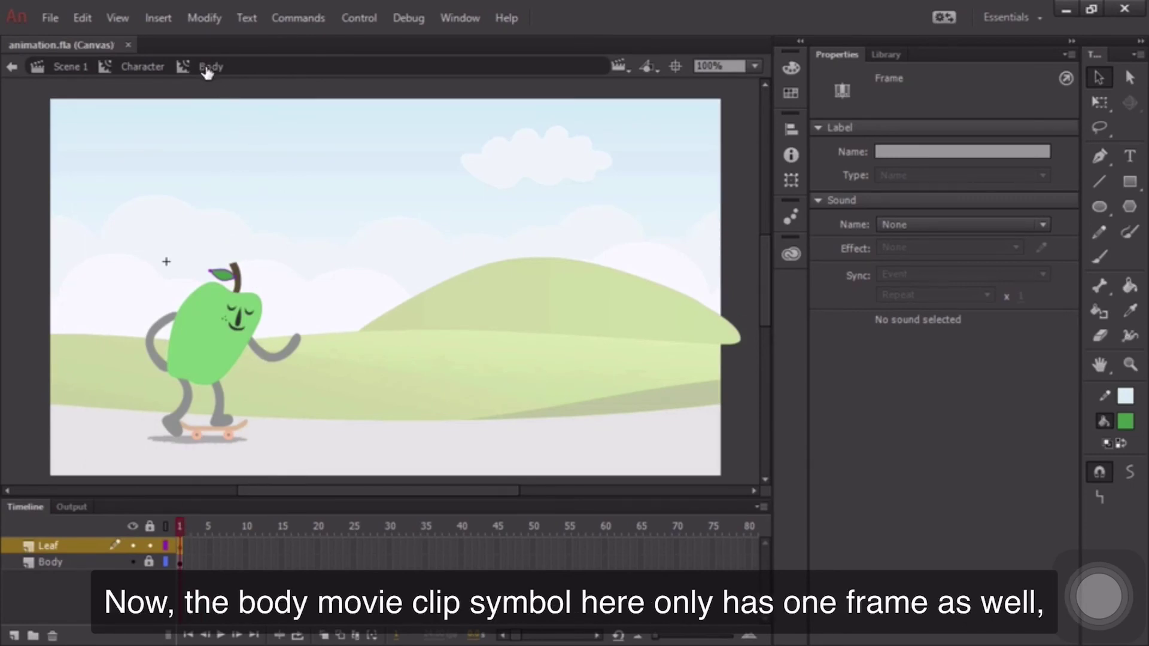
Extend both the Leaf and Body layers to frame 6 with inserted frames, and scrub the playhead through the span.
left_click(180, 527)
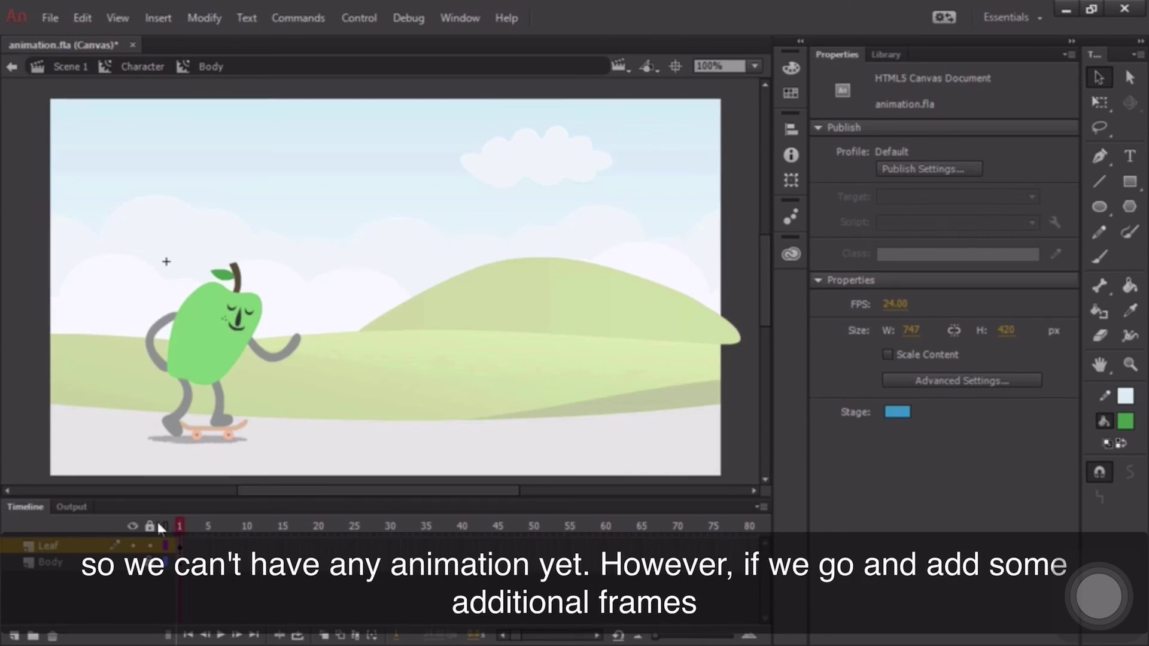
left_click(216, 545)
left_click(220, 563)
left_click_drag(220, 545, 217, 564)
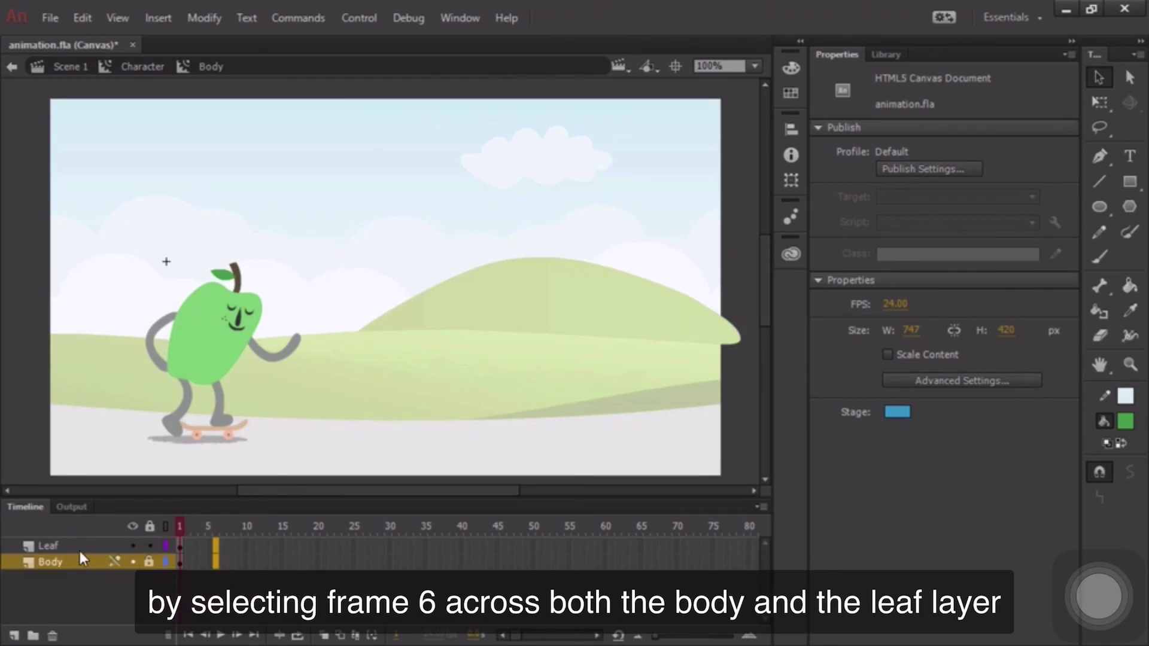
left_click(158, 18)
mouse_move(214, 133)
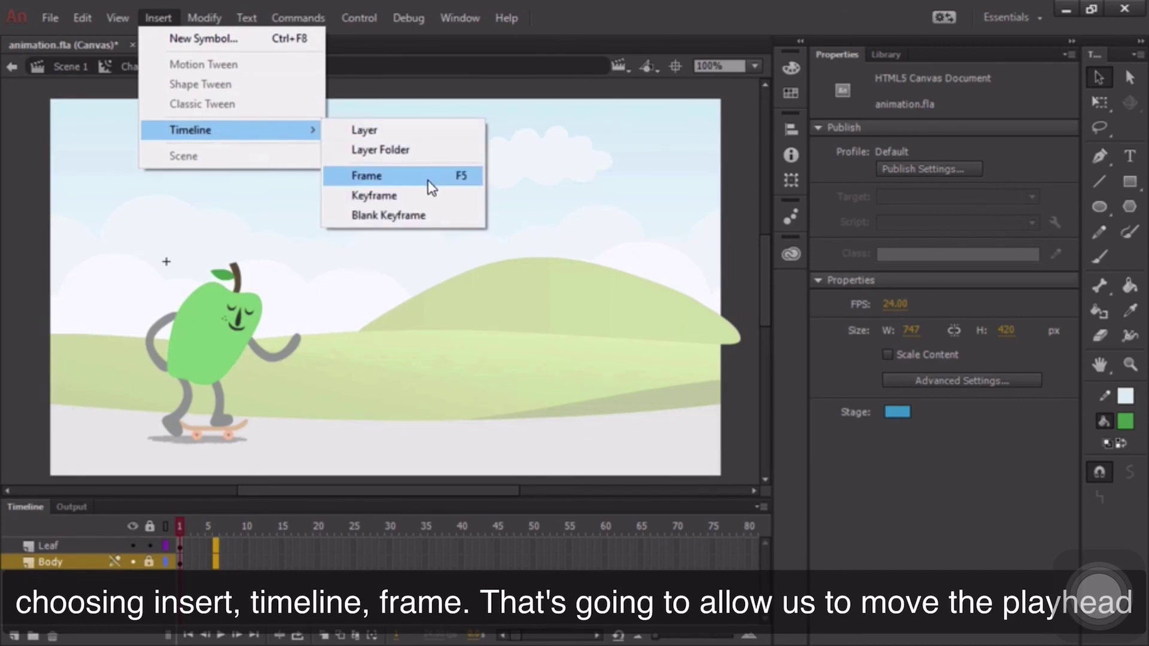
left_click(423, 178)
left_click_drag(211, 529, 186, 525)
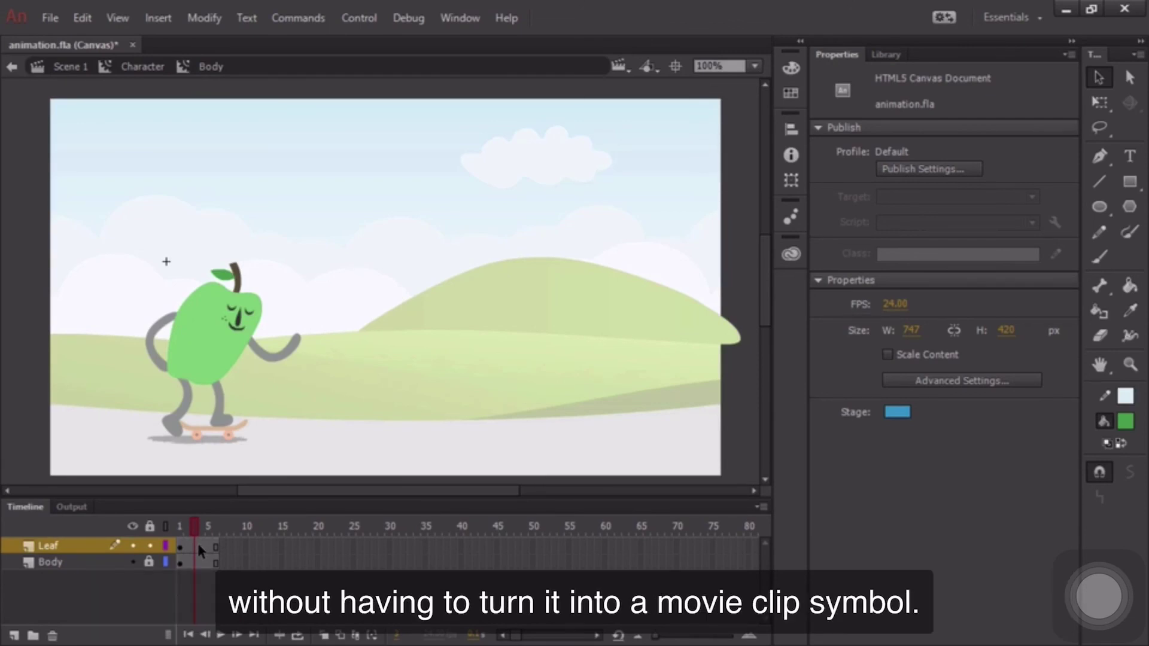
Apply a shape tween to the Leaf layer's frame span.
left_click(200, 546)
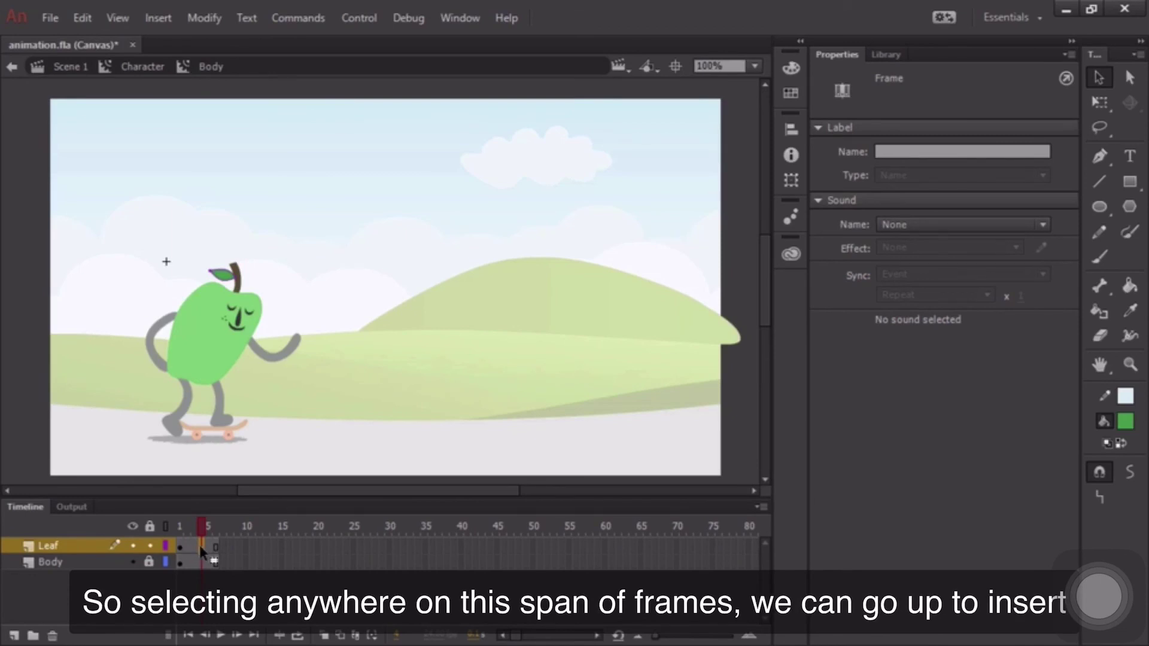
left_click(155, 19)
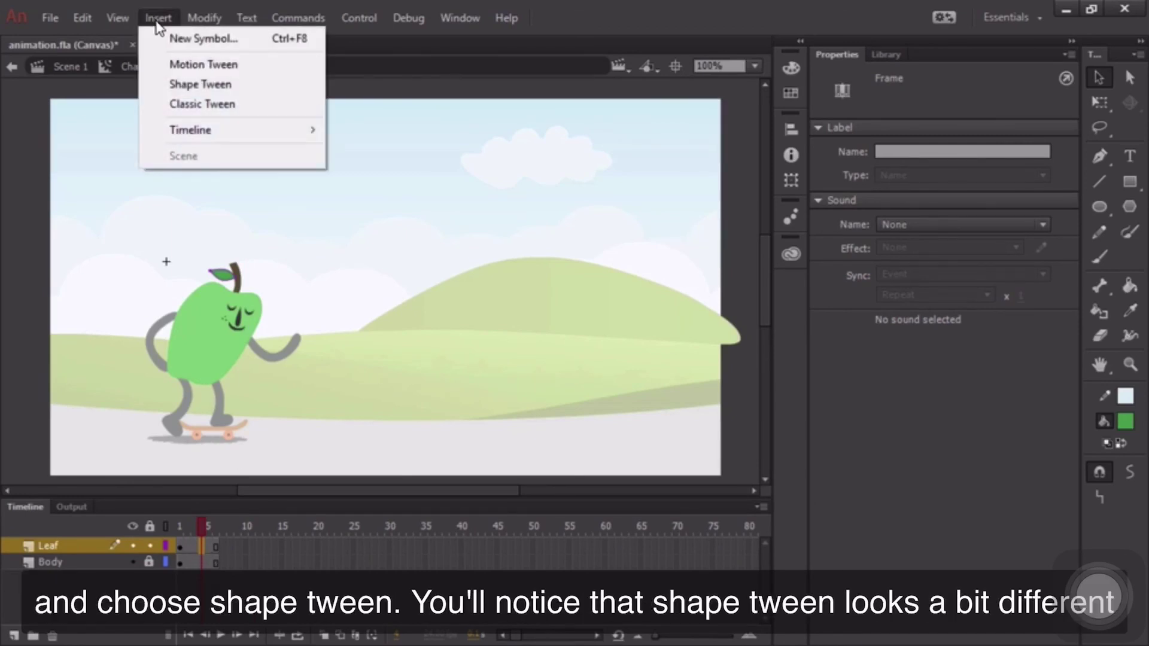
left_click(224, 88)
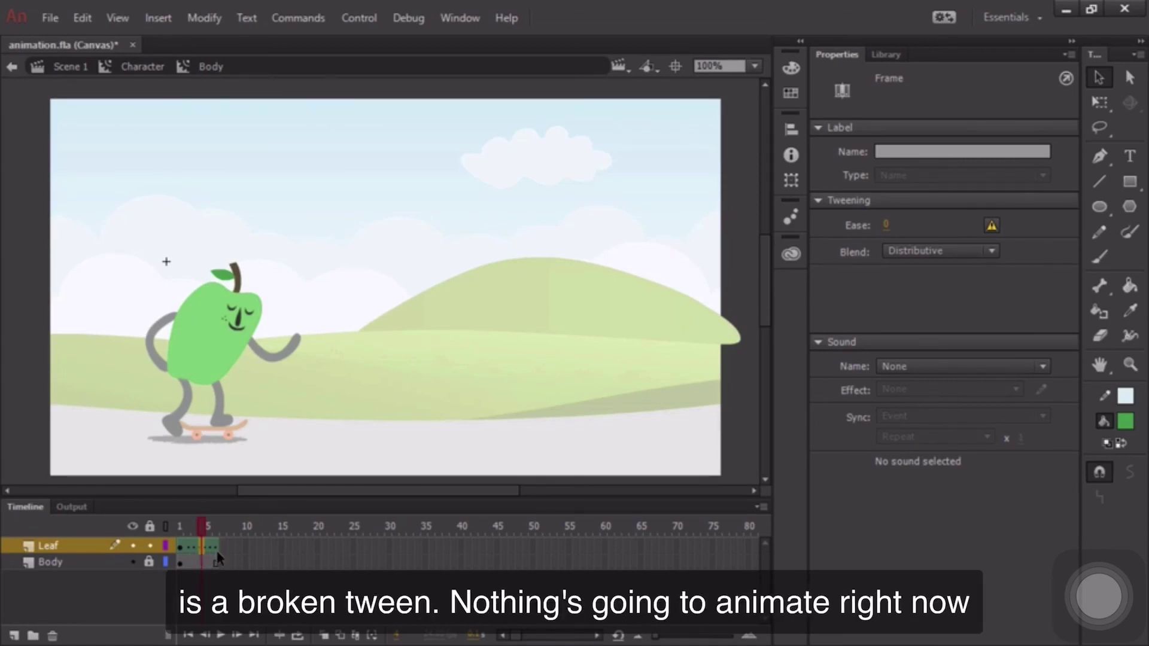
left_click(206, 524)
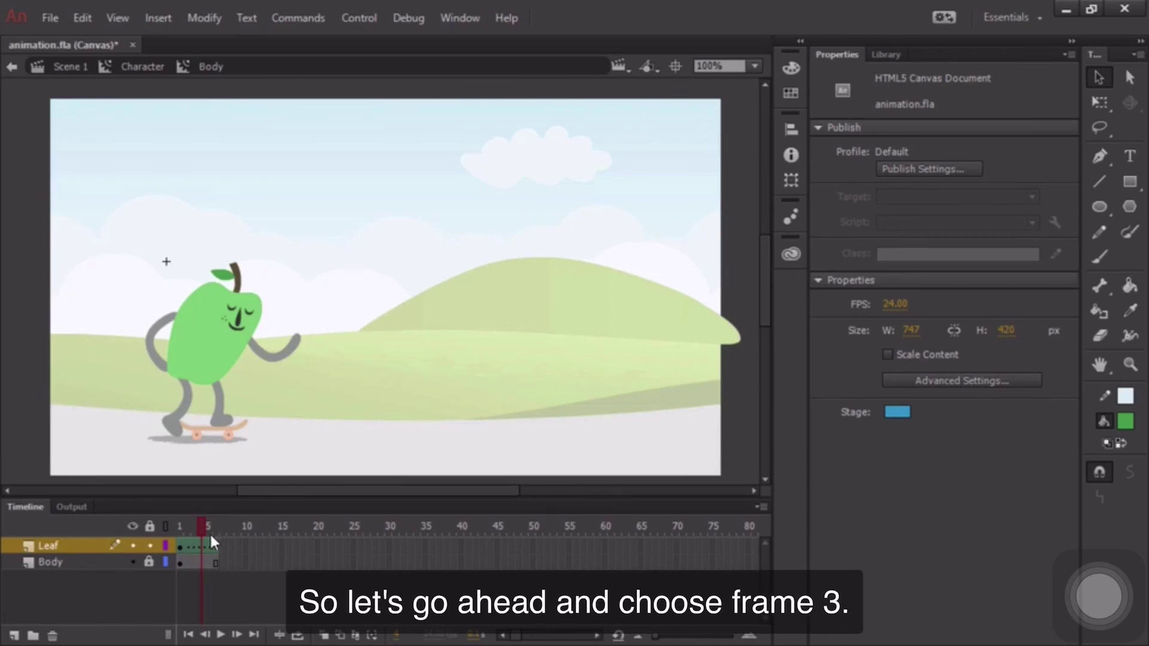
Insert keyframes at frames 3 and 6 of the Leaf layer's shape tween.
left_click(194, 546)
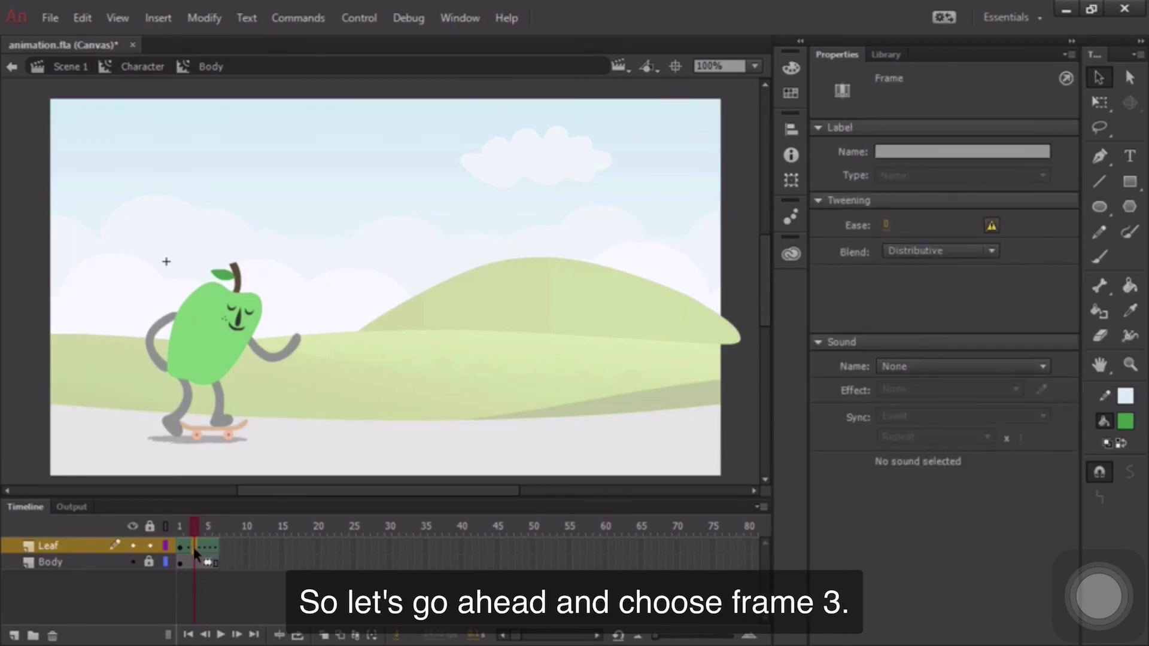
left_click(155, 19)
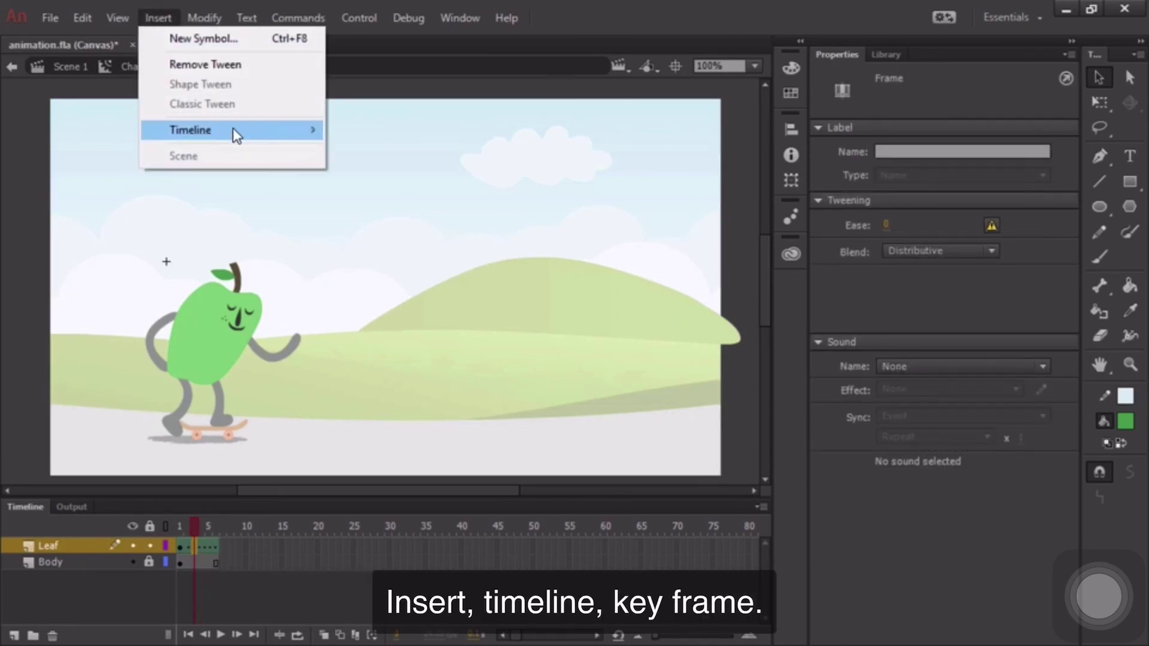
mouse_move(235, 128)
left_click(400, 200)
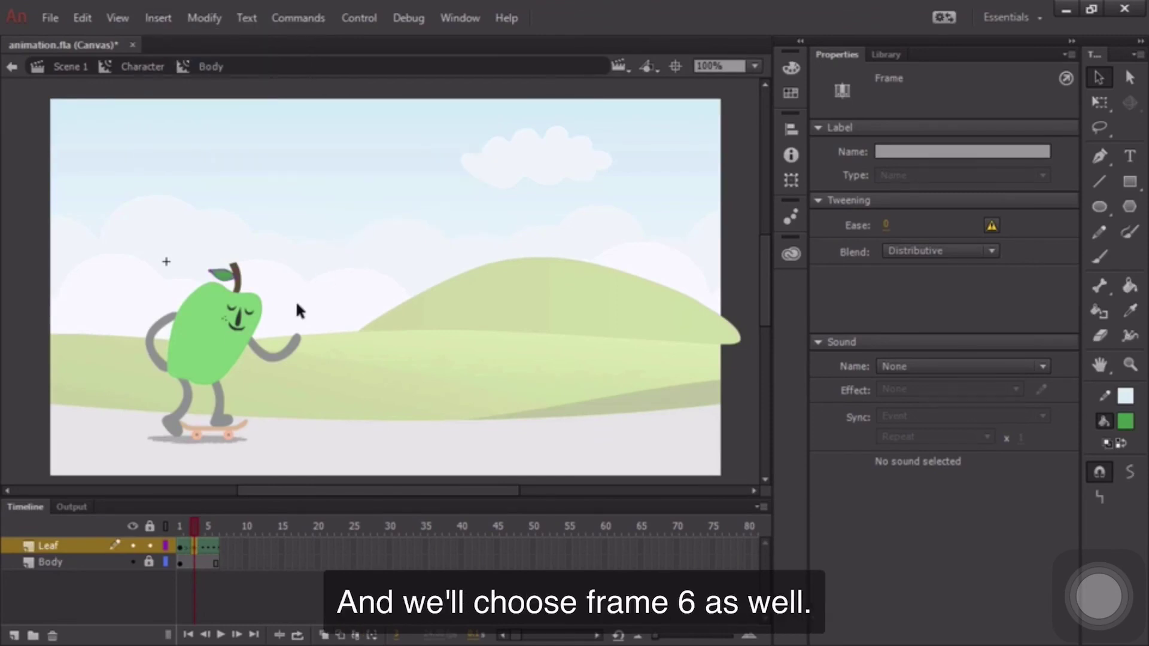
left_click(215, 546)
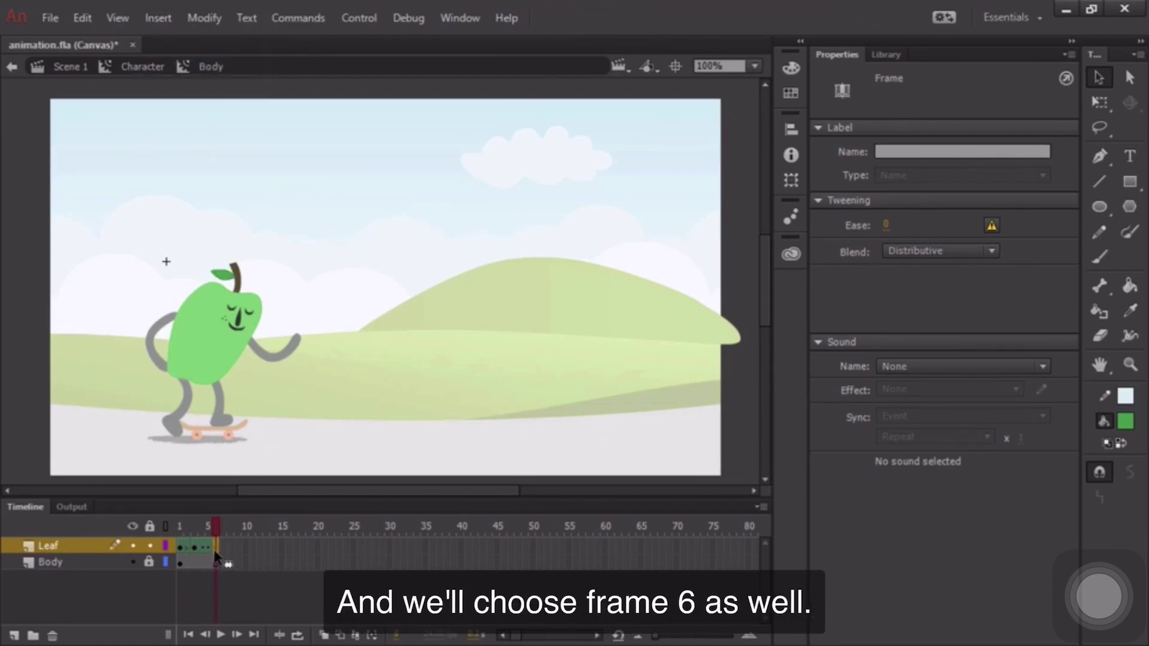
left_click(155, 18)
mouse_move(299, 130)
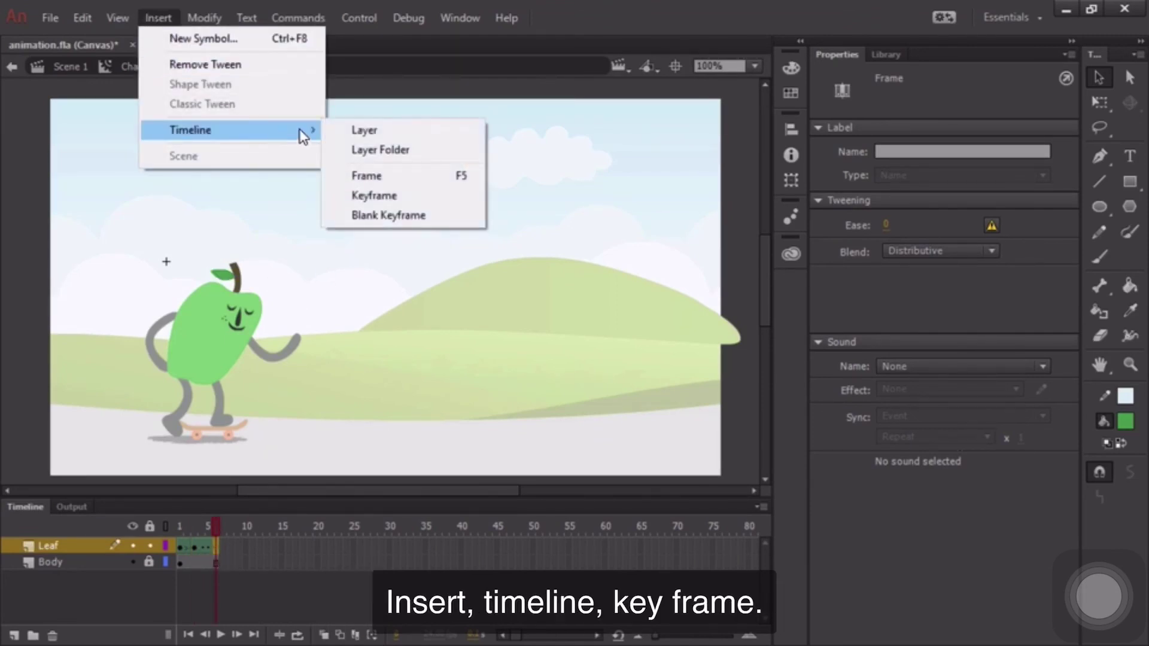
left_click(404, 195)
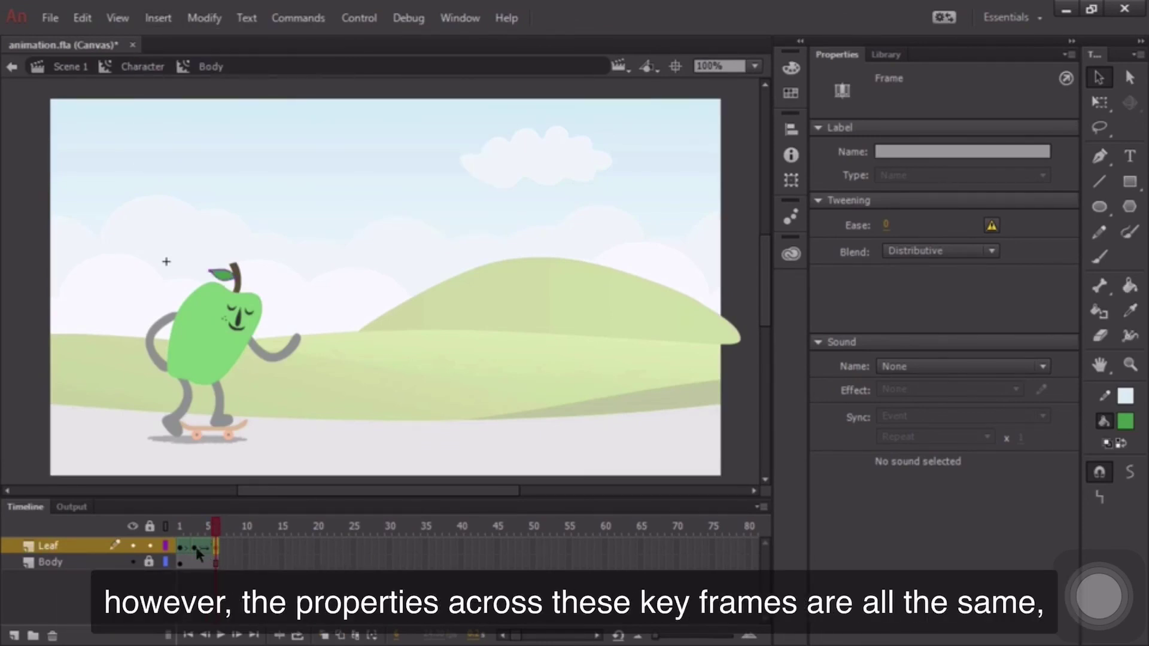
At frame 3, rotate the leaf slightly upward about its stem end with Free Transform, and scrub through the tween.
left_click(216, 527)
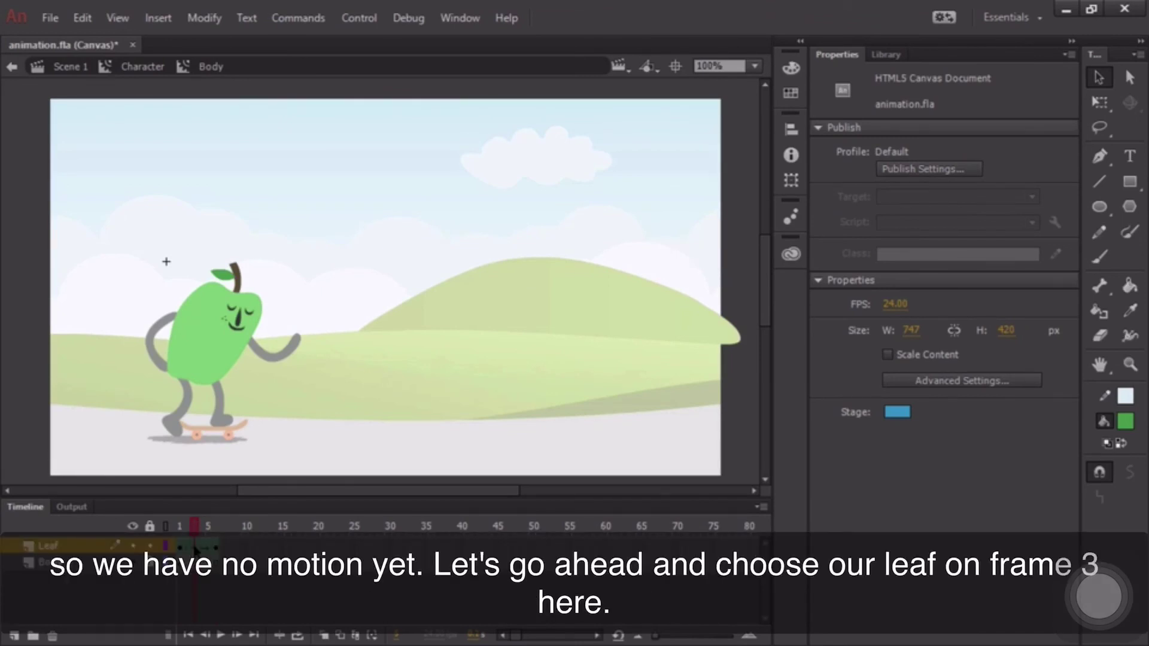
left_click(224, 275)
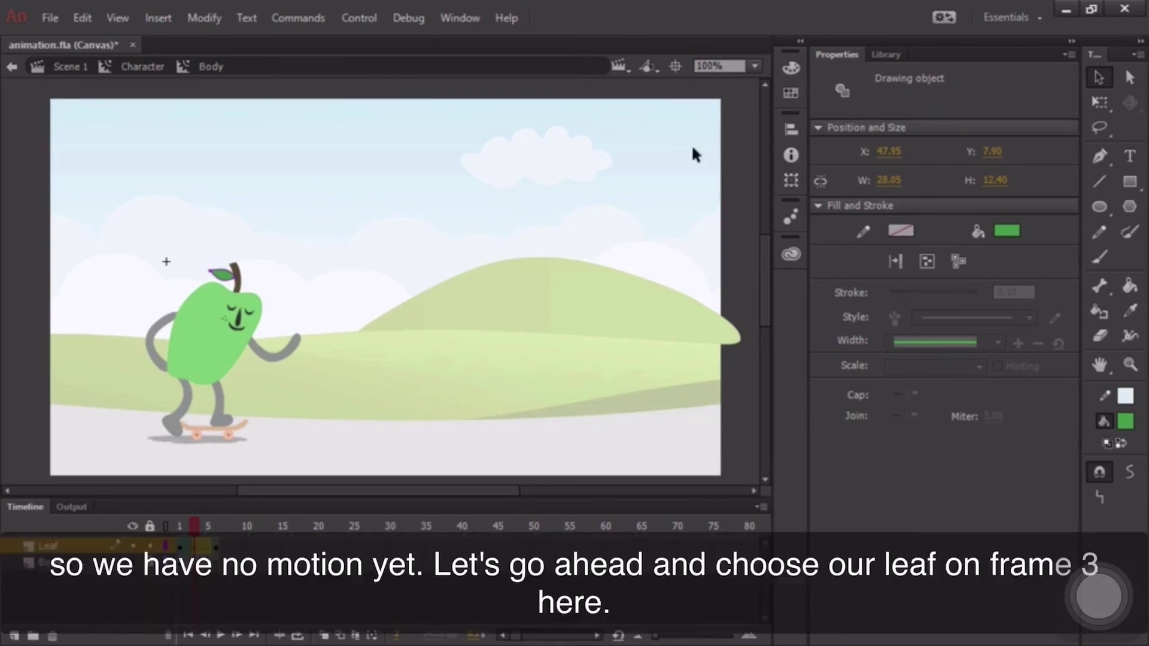
left_click(1100, 97)
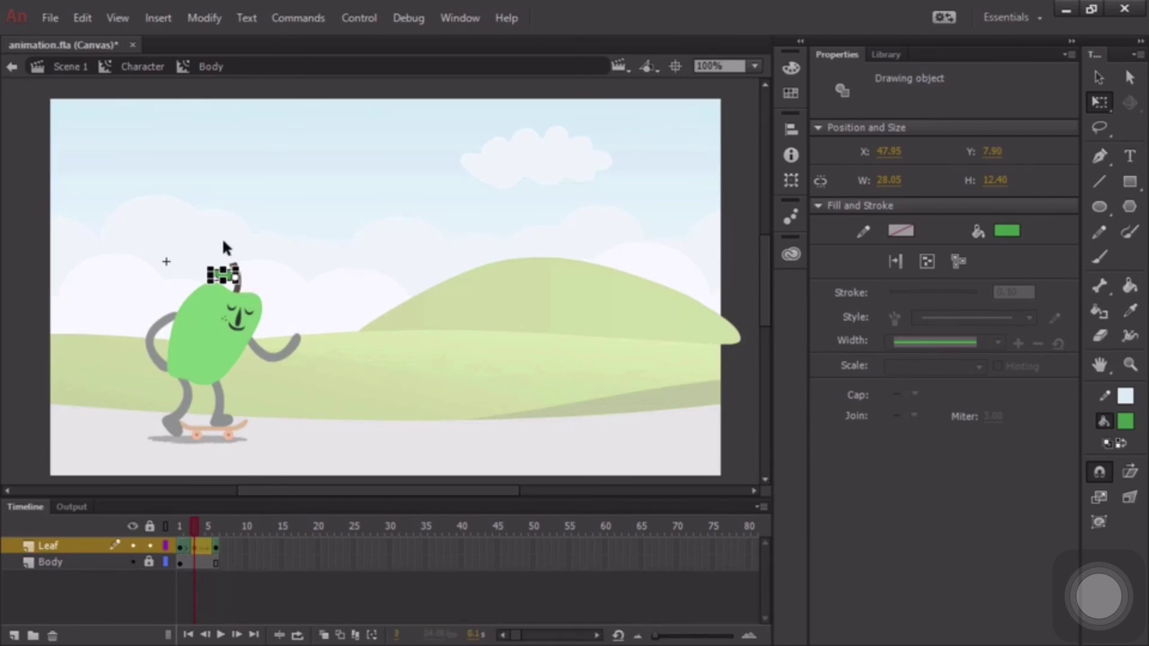
left_click_drag(227, 248, 208, 265)
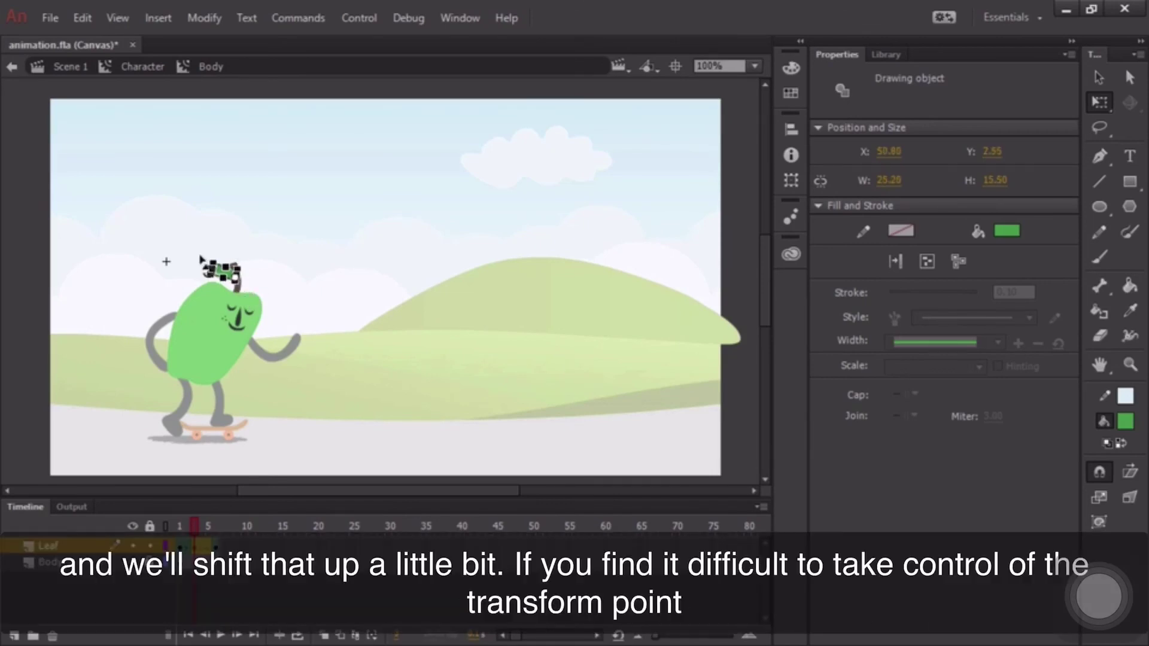
left_click(187, 525)
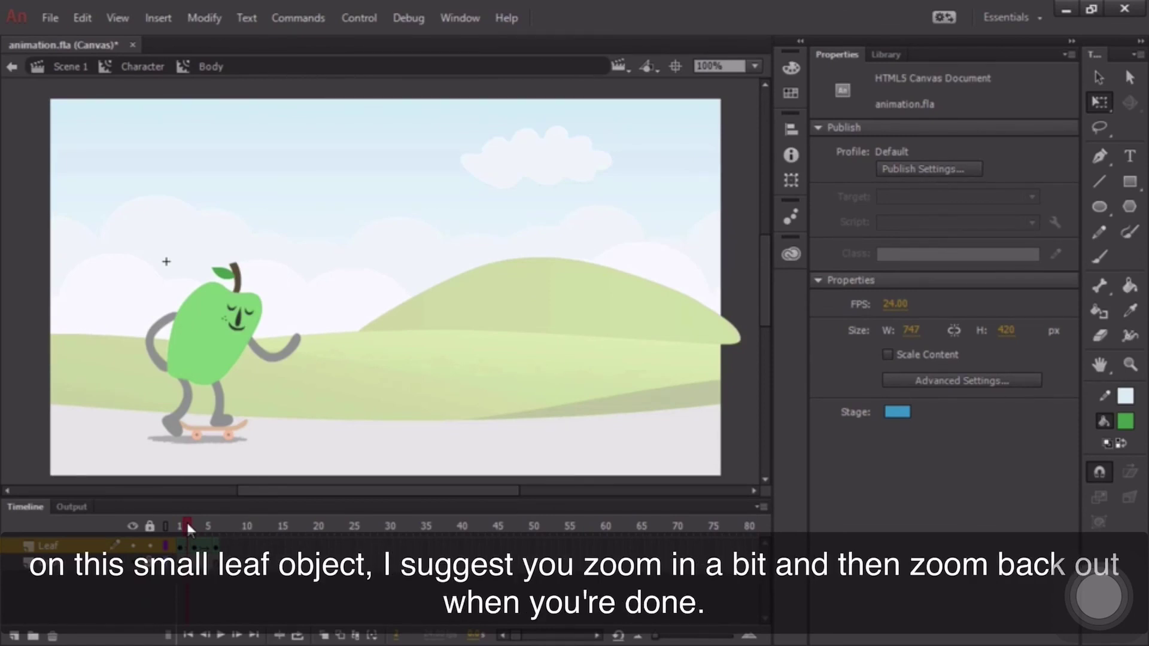
left_click_drag(188, 525, 216, 524)
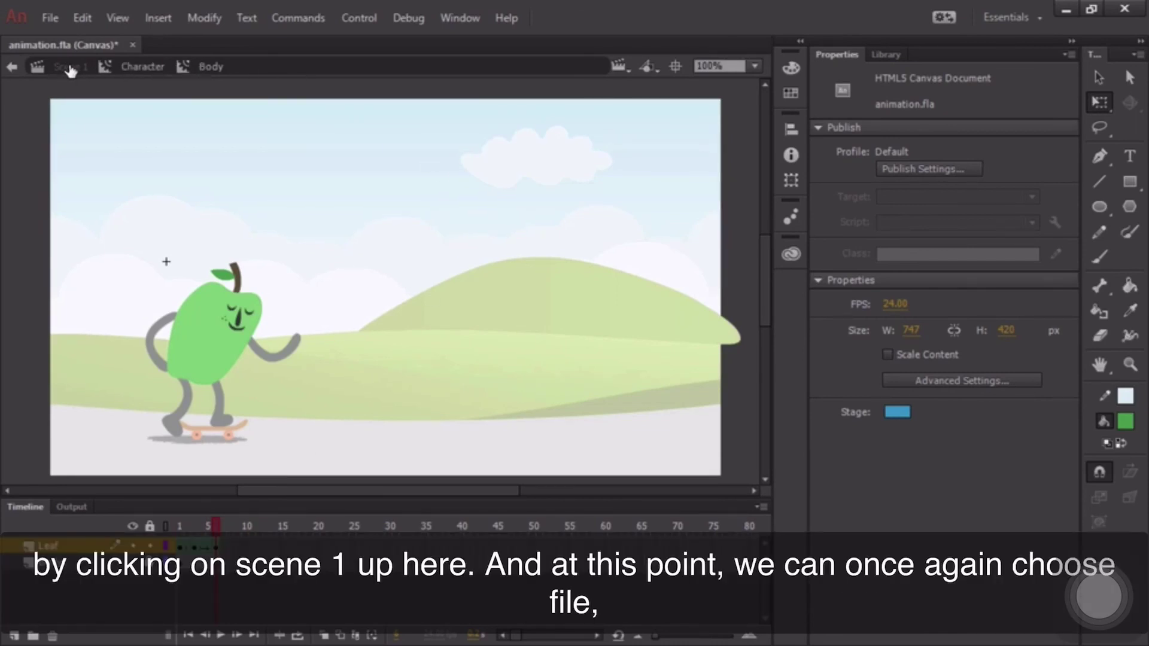
Return to Scene 1 and save the document.
left_click(68, 67)
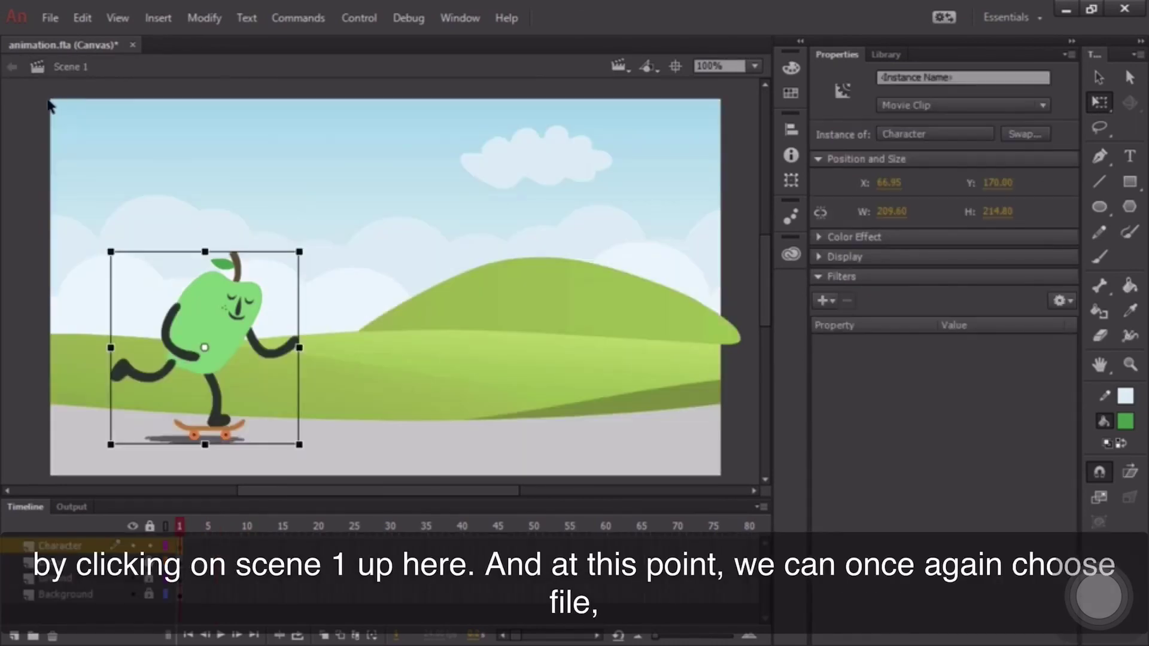
left_click(50, 19)
left_click(94, 192)
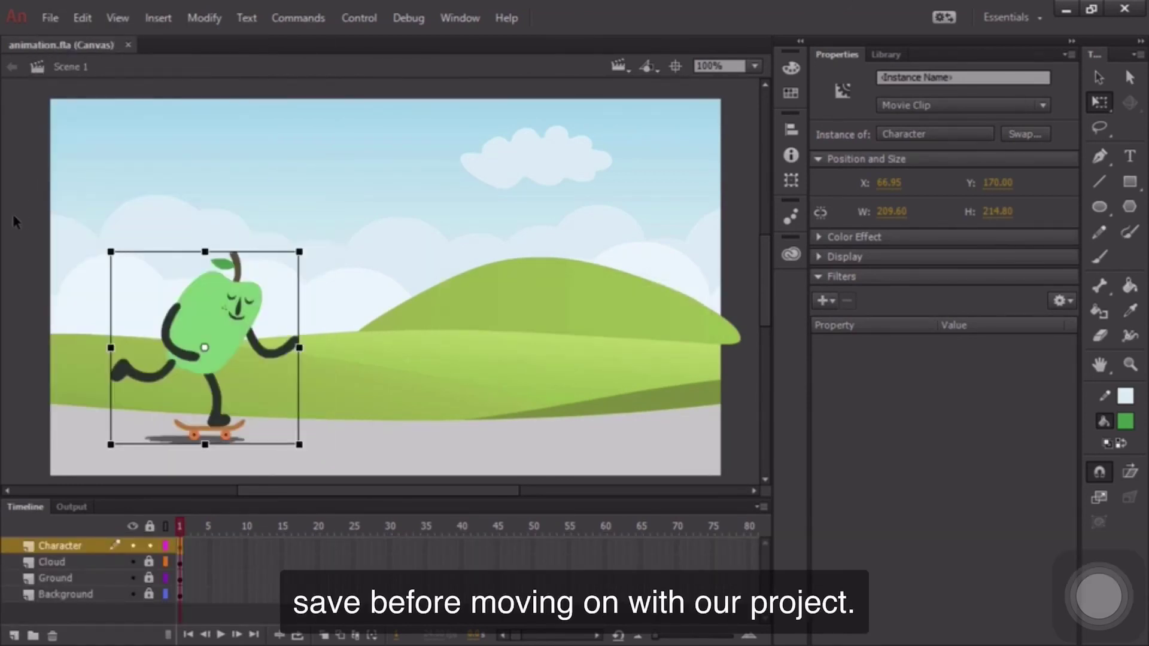